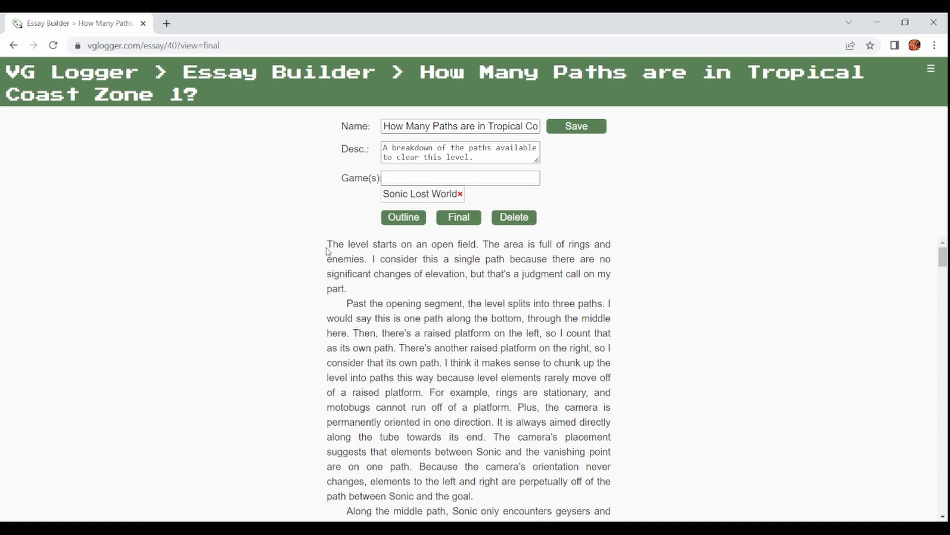
Read the opening of the Tropical Coast Zone 1 essay's final version and play part of its middle-path video.
{"action": "left_click_drag", "start_coordinate": [329, 247], "coordinate": [527, 450]}
{"action": "left_click", "coordinate": [529, 449]}
{"action": "left_click_drag", "start_coordinate": [944, 263], "coordinate": [943, 280]}
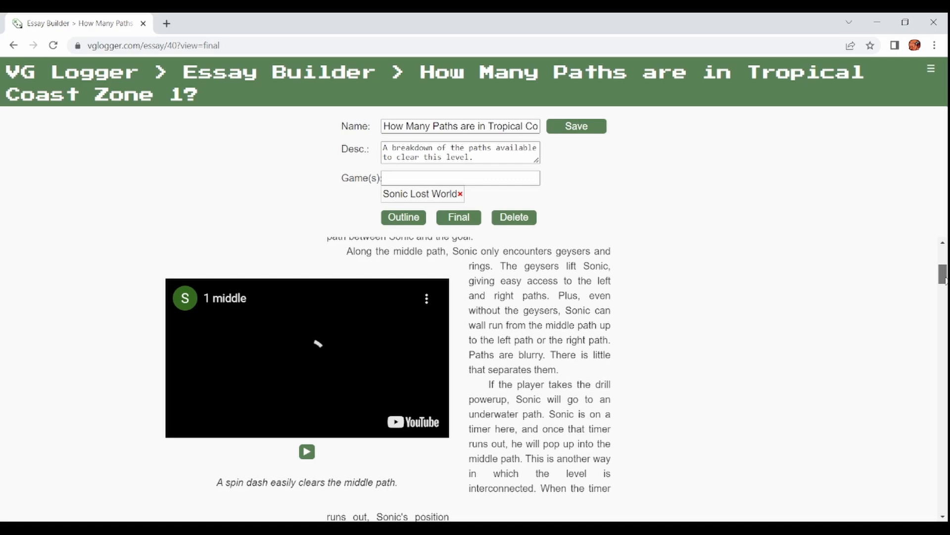
{"action": "left_click", "coordinate": [307, 452]}
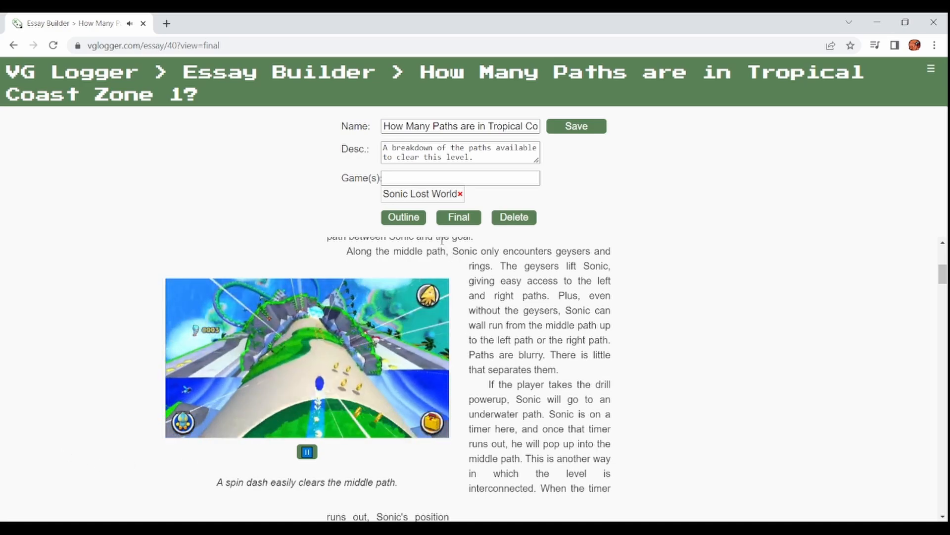
{"action": "scroll", "coordinate": [473, 300], "scroll_direction": "up", "scroll_amount": 1}
{"action": "left_click_drag", "start_coordinate": [462, 244], "coordinate": [599, 438]}
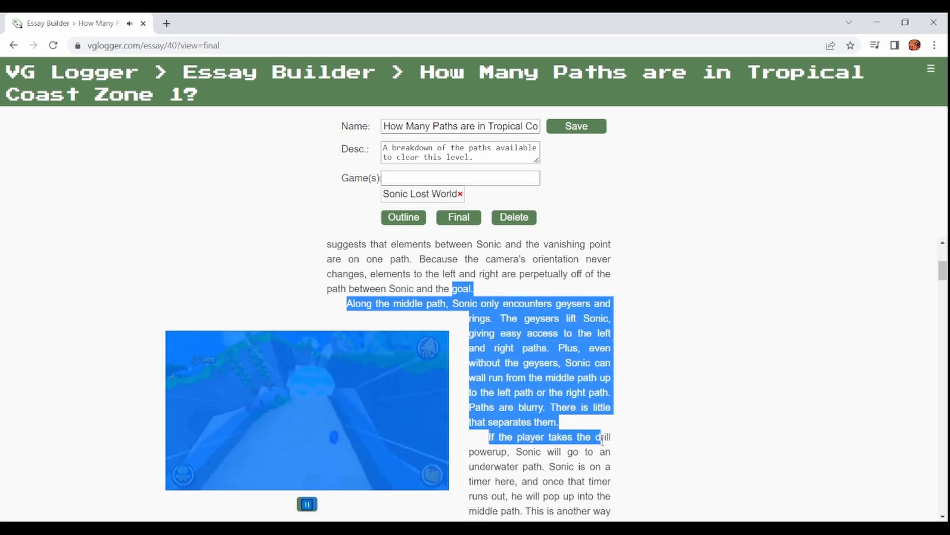
{"action": "left_click", "coordinate": [600, 438]}
{"action": "left_click", "coordinate": [307, 504]}
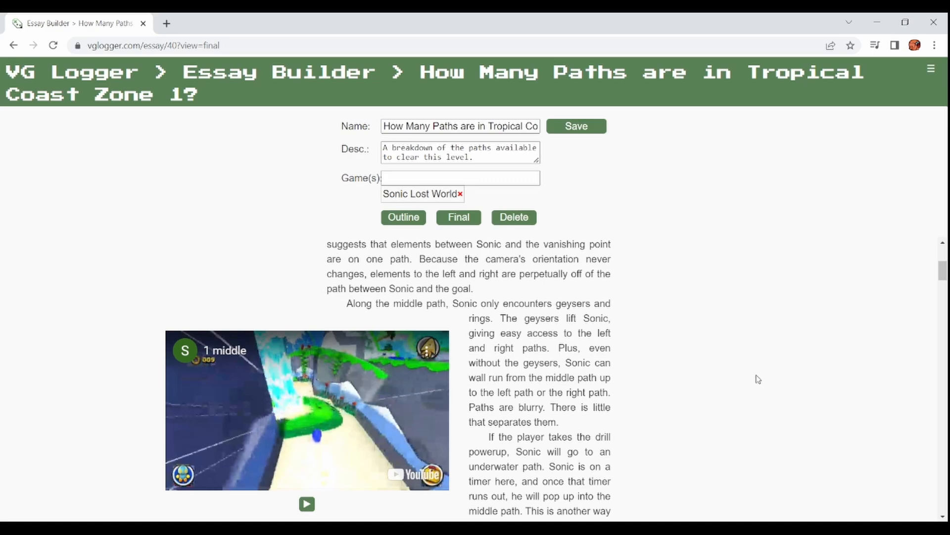
Start a new essay and name it "Sonic Triple Trouble: Three Things I Like".
{"action": "left_click", "coordinate": [933, 70]}
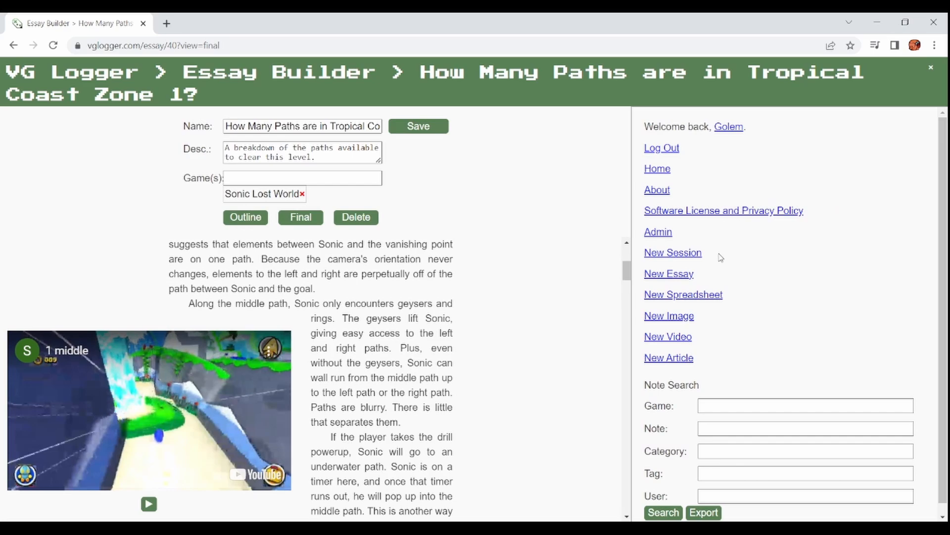
{"action": "left_click", "coordinate": [669, 277]}
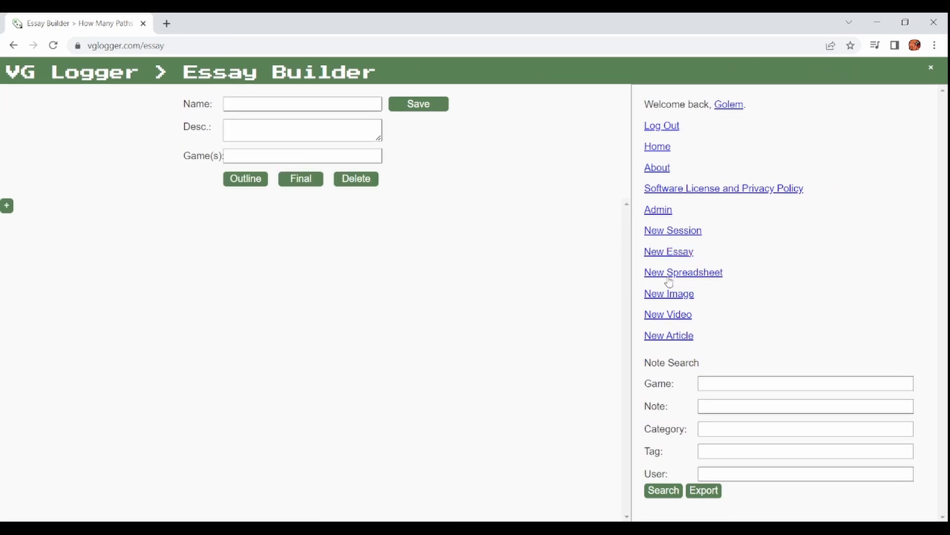
{"action": "left_click", "coordinate": [933, 67]}
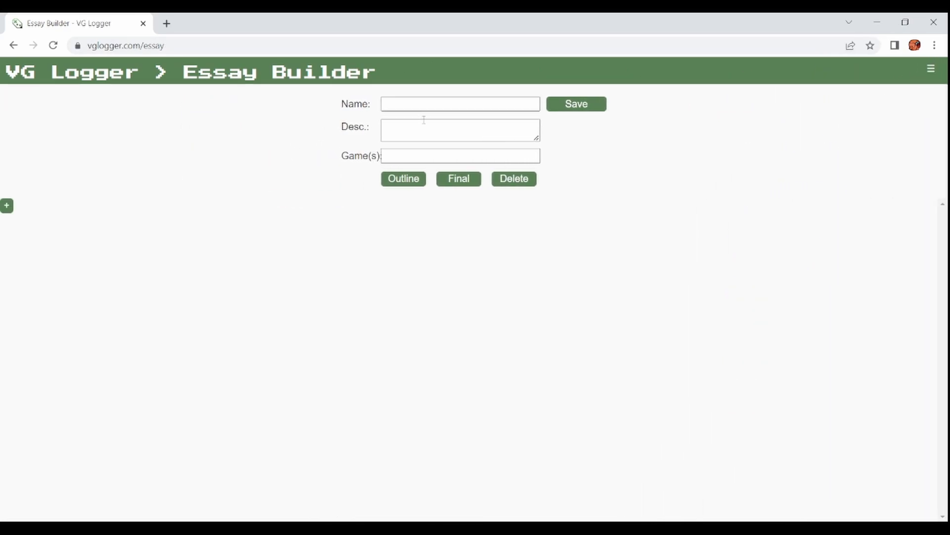
{"action": "left_click", "coordinate": [454, 103]}
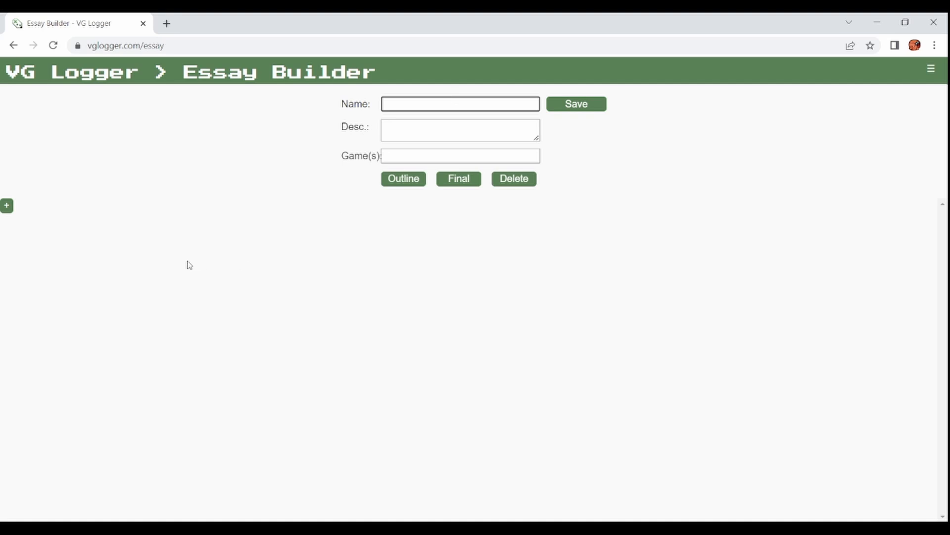
{"action": "type", "text": "Sonic Triple Trouble: Three Thi"}
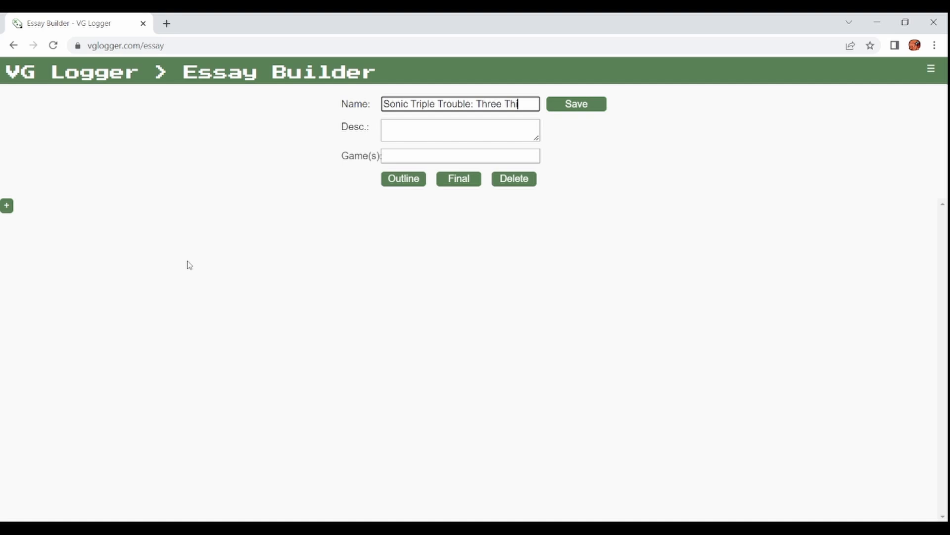
{"action": "type", "text": "ngs I Like"}
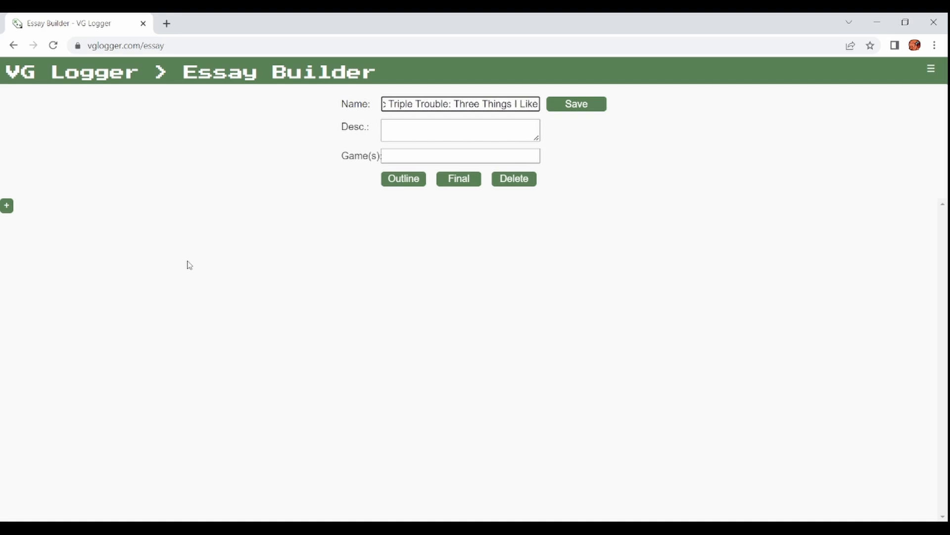
Enter the essay description "These are three things that I like about Sonic Triple Trouble.".
{"action": "key", "text": "Tab"}
{"action": "type", "text": "These are"}
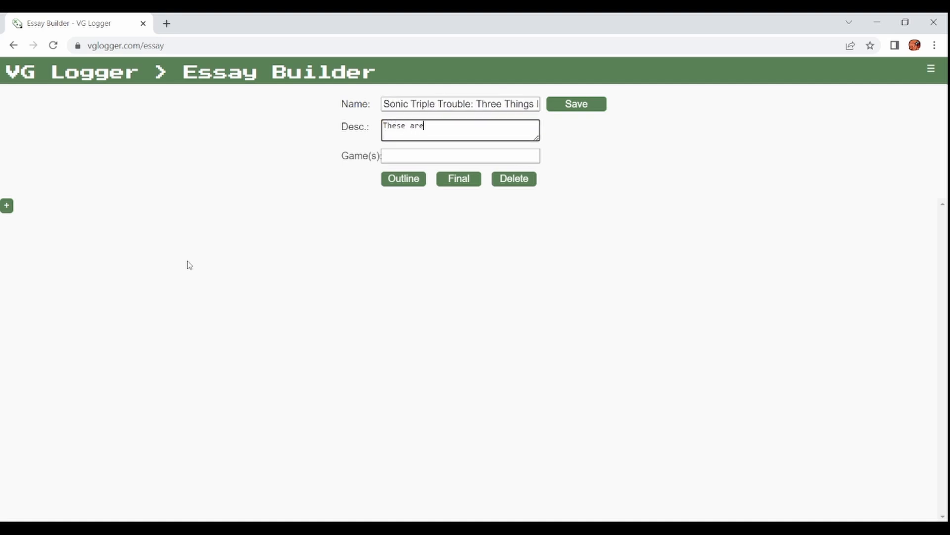
{"action": "type", "text": " three things that I like"}
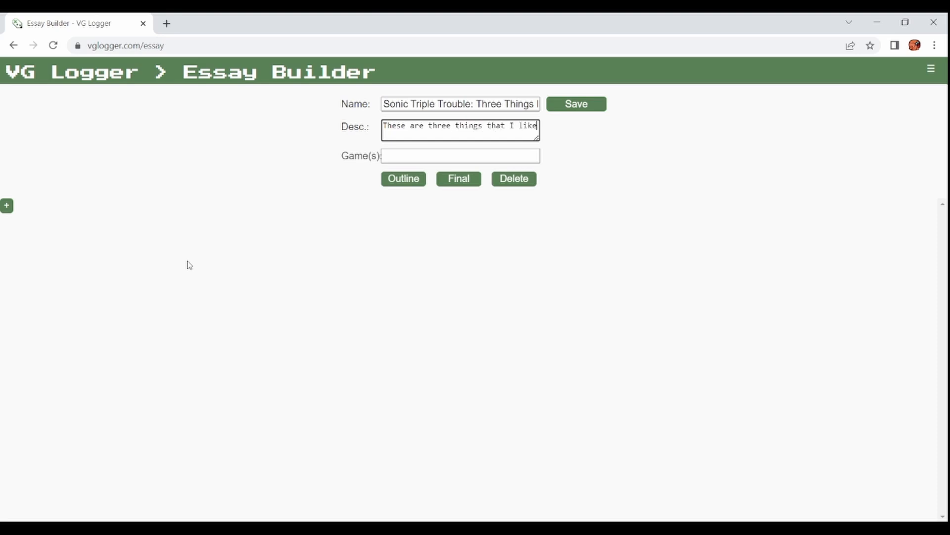
{"action": "type", "text": " about Sonic Triple Trouble"}
{"action": "key", "text": "Tab"}
{"action": "key", "text": "shift+Tab"}
{"action": "type", "text": "."}
Assign the game Sonic Triple Trouble to the essay and save it.
{"action": "key", "text": "Tab"}
{"action": "type", "text": "Sonic Tr"}
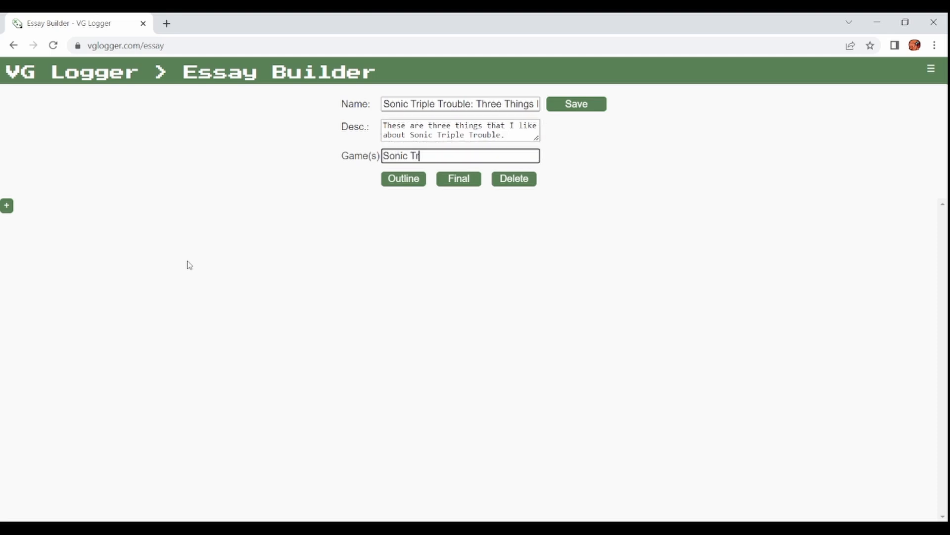
{"action": "type", "text": "iple Trouble"}
{"action": "left_click", "coordinate": [597, 106]}
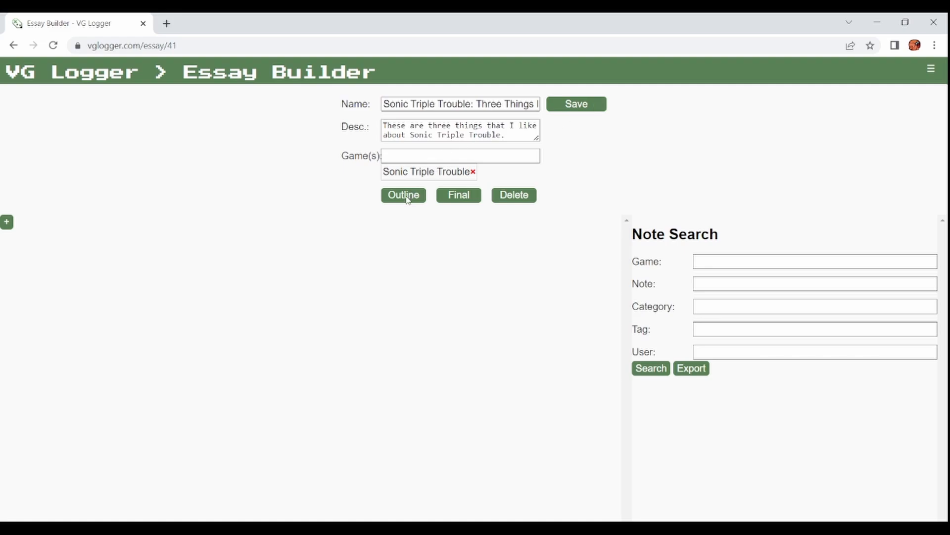
View the essay's final version, return to its outline, and search the notes for the game "triple trouble".
{"action": "left_click", "coordinate": [450, 198]}
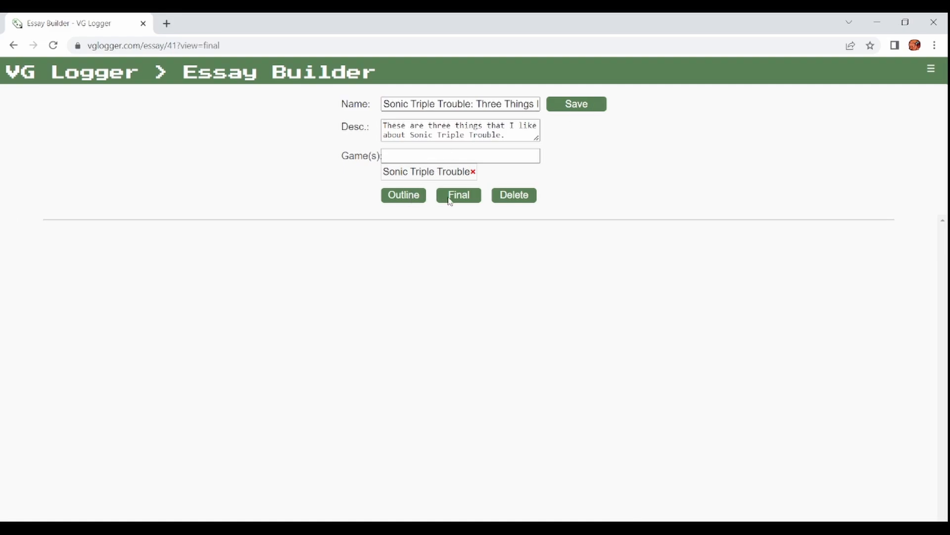
{"action": "left_click", "coordinate": [419, 201]}
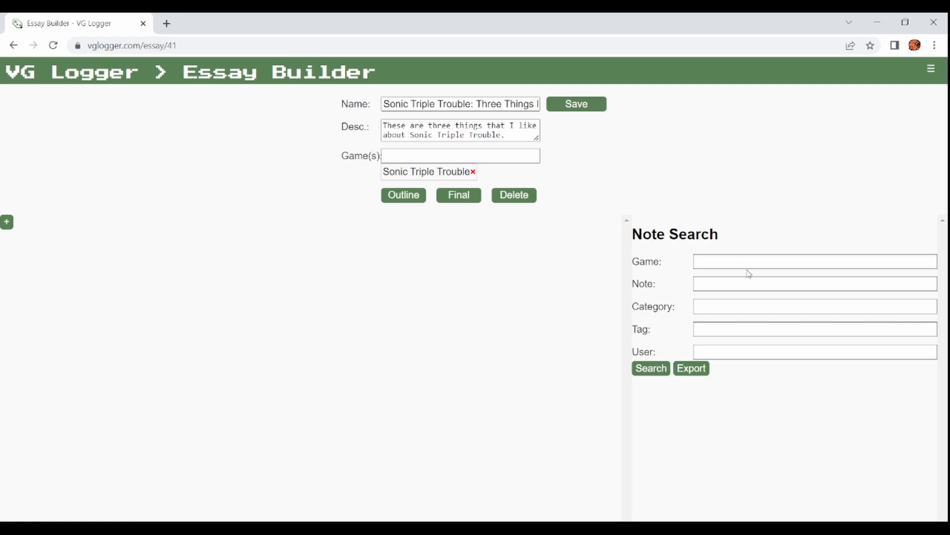
{"action": "left_click", "coordinate": [779, 262]}
{"action": "type", "text": "triple toub"}
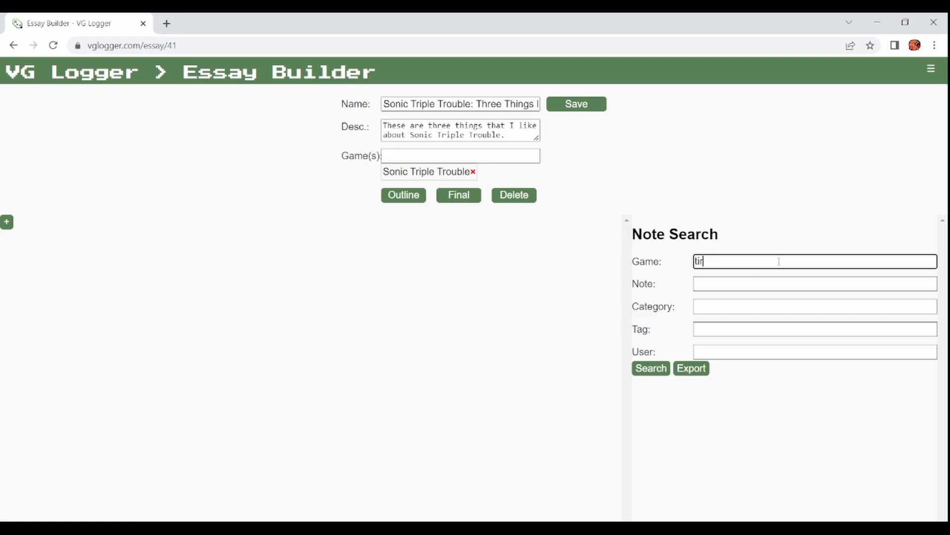
{"action": "key", "text": "BackSpace"}
{"action": "key", "text": "BackSpace"}
{"action": "key", "text": "BackSpace"}
{"action": "type", "text": "rouble"}
{"action": "key", "text": "Return"}
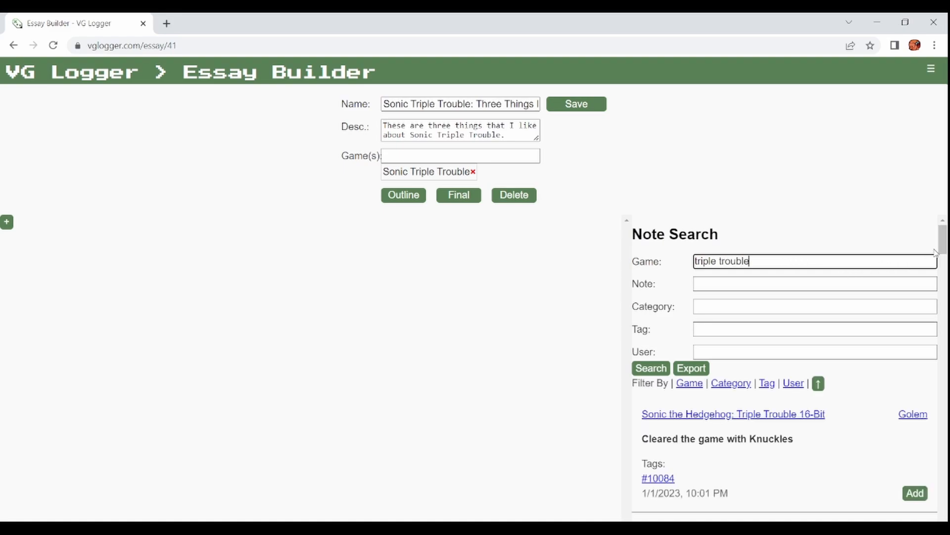
Narrow the note search to "bubble" and add the note on Tidal Plant Zone's bubble switches to the outline.
{"action": "left_click_drag", "start_coordinate": [945, 243], "coordinate": [945, 302]}
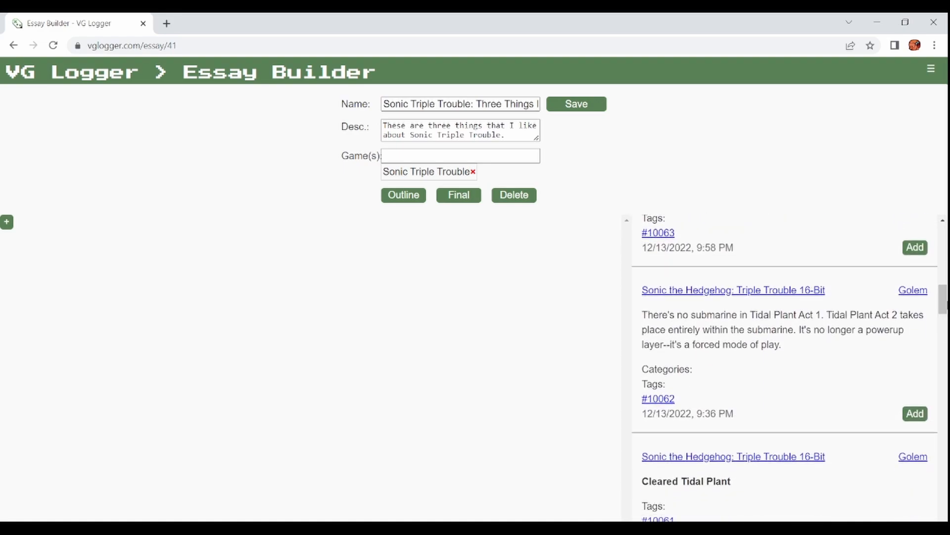
{"action": "left_click_drag", "start_coordinate": [851, 320], "coordinate": [794, 290]}
{"action": "left_click", "coordinate": [828, 345]}
{"action": "left_click_drag", "start_coordinate": [944, 297], "coordinate": [944, 238]}
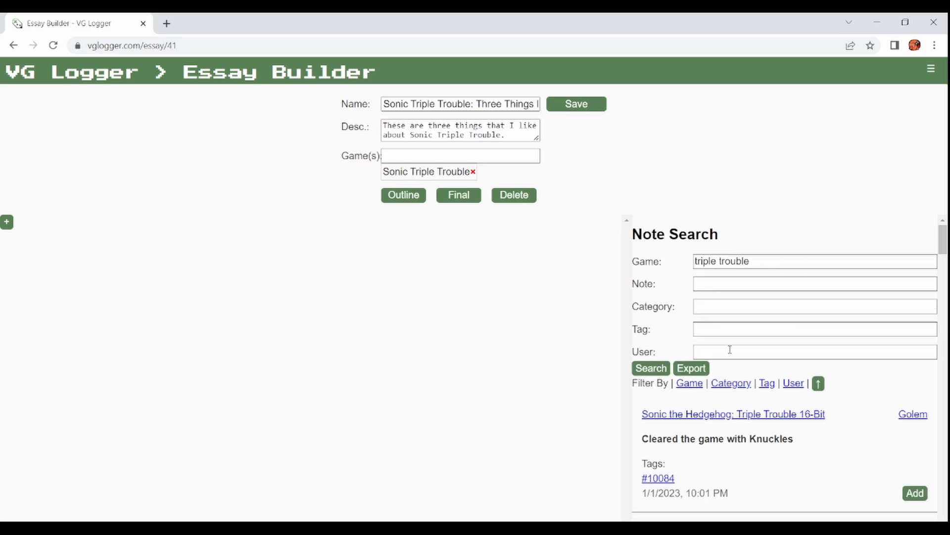
{"action": "left_click", "coordinate": [764, 286]}
{"action": "type", "text": "bubble"}
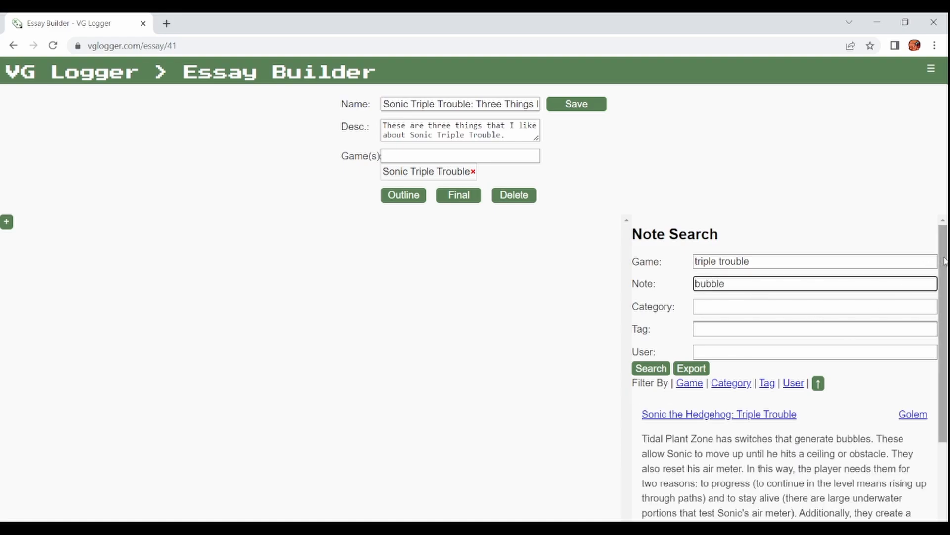
{"action": "scroll", "coordinate": [916, 446], "scroll_direction": "down", "scroll_amount": 2}
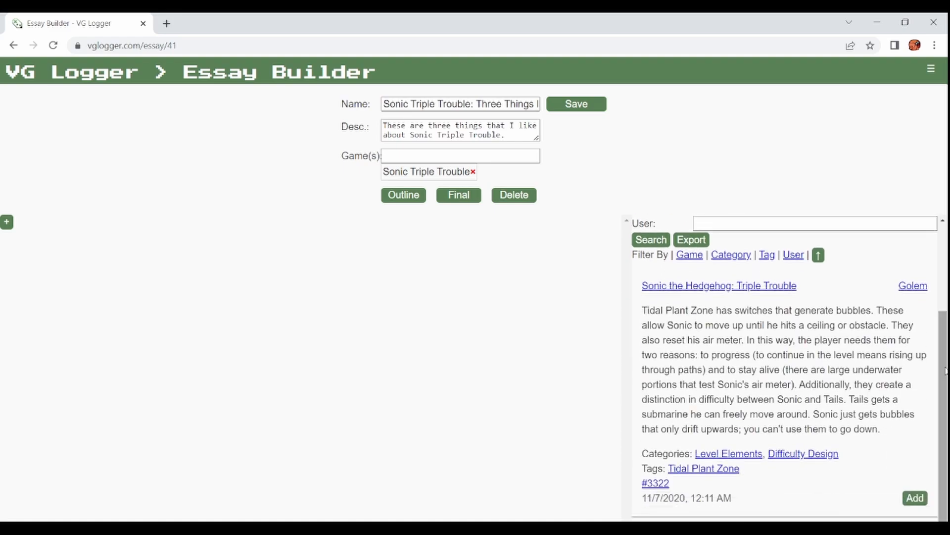
{"action": "left_click", "coordinate": [917, 499]}
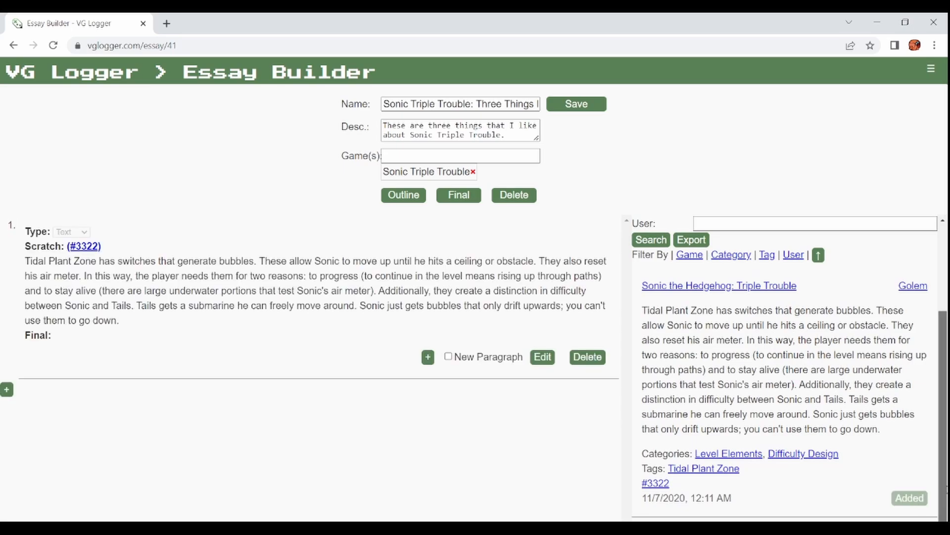
Try searching the Triple Trouble notes for "snowboard" and clear the search term.
{"action": "scroll", "coordinate": [707, 318], "scroll_direction": "up", "scroll_amount": 2}
{"action": "double_click", "coordinate": [769, 283]}
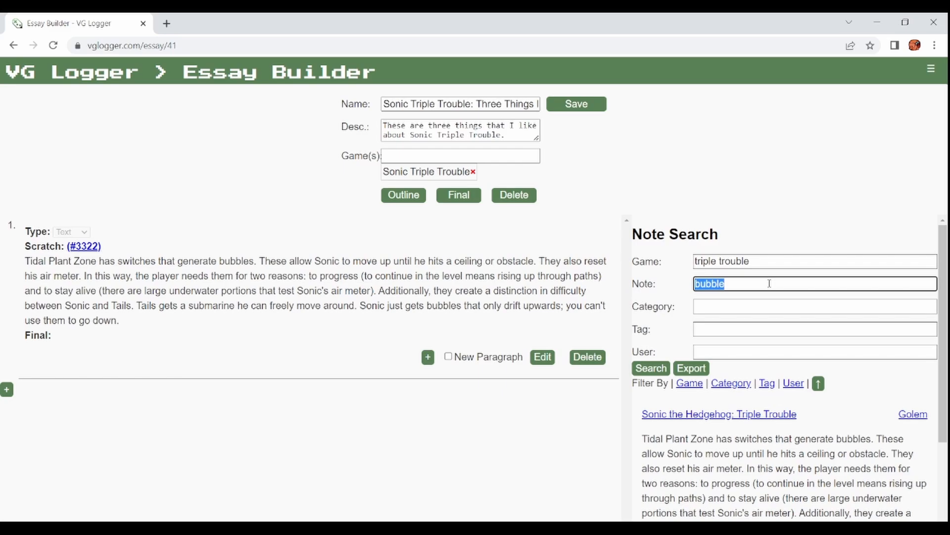
{"action": "type", "text": "snowboard"}
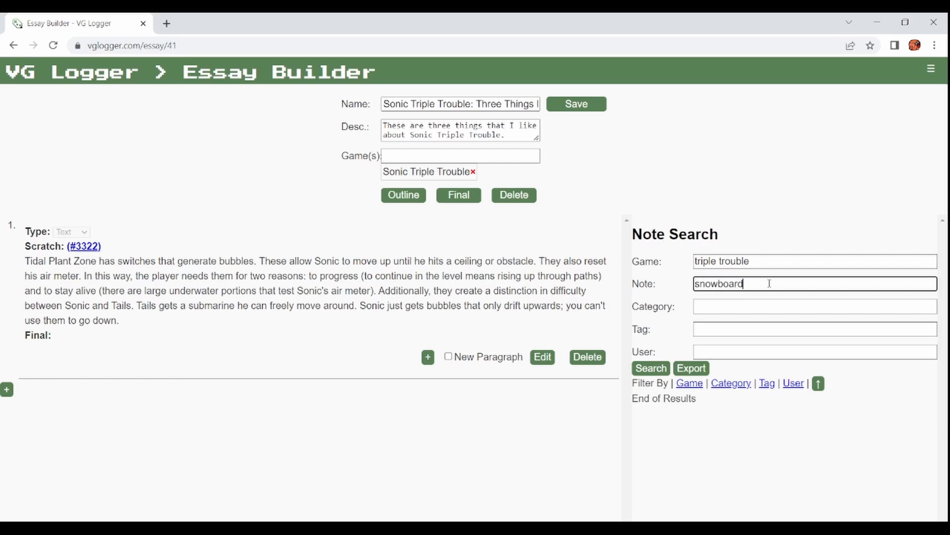
{"action": "key", "text": "BackSpace"}
{"action": "key", "text": "BackSpace"}
{"action": "key", "text": "BackSpace"}
{"action": "key", "text": "BackSpace"}
{"action": "key", "text": "BackSpace"}
{"action": "key", "text": "BackSpace"}
{"action": "key", "text": "BackSpace"}
{"action": "key", "text": "BackSpace"}
{"action": "key", "text": "BackSpace"}
Search the Triple Trouble notes for "winter" and add the note on Robotnik Winter Zone's snowdrifts to the outline.
{"action": "type", "text": "winter"}
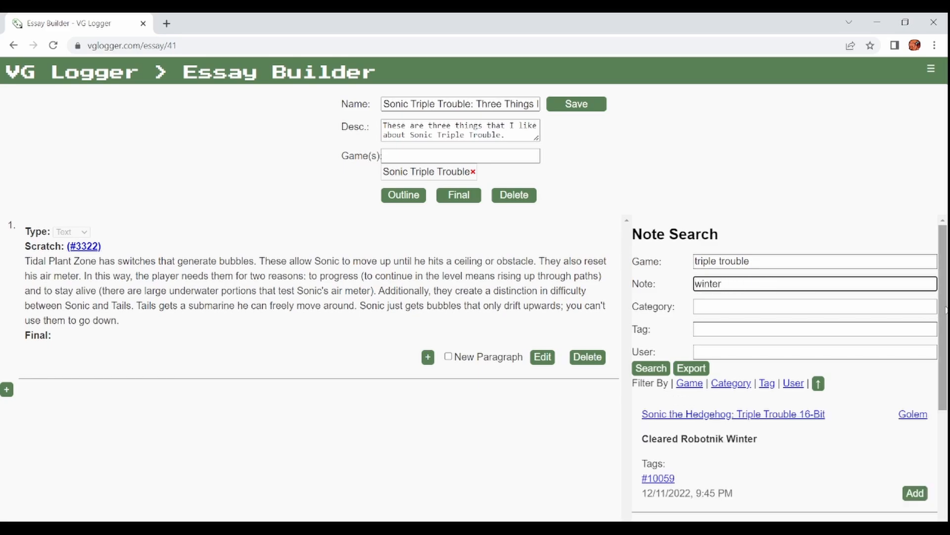
{"action": "left_click_drag", "start_coordinate": [943, 311], "coordinate": [939, 427]}
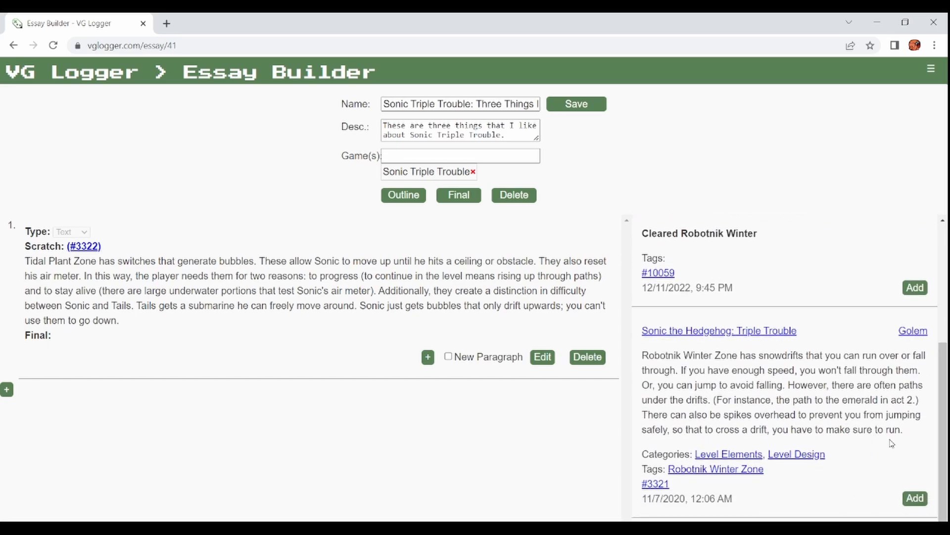
{"action": "double_click", "coordinate": [795, 352]}
{"action": "left_click", "coordinate": [795, 352]}
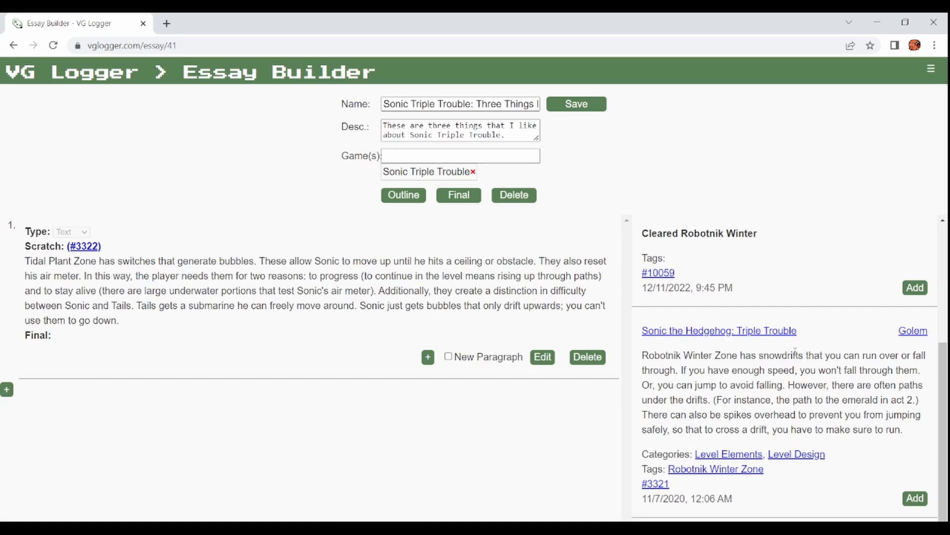
{"action": "left_click", "coordinate": [911, 503]}
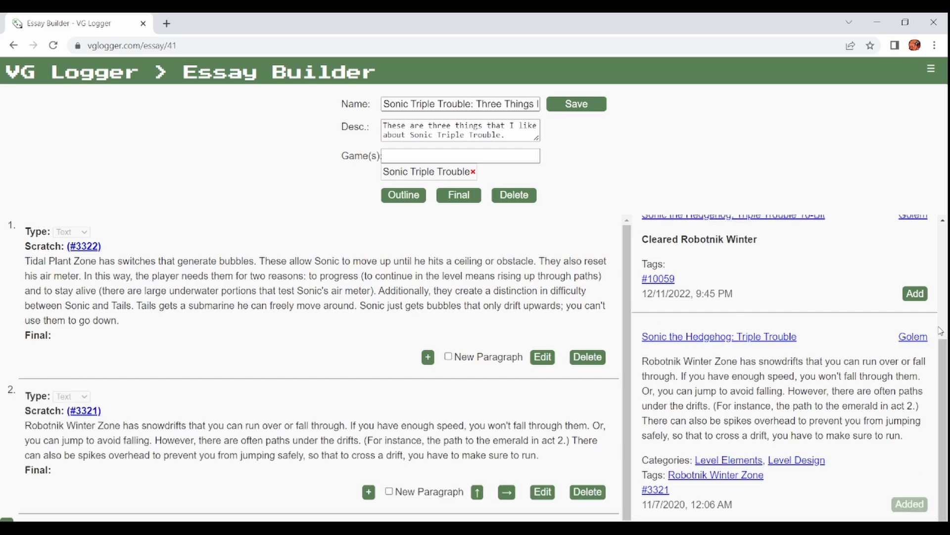
Search the Triple Trouble notes for "ball" and add the note about Sonic re-balling after spring bounces to the outline.
{"action": "scroll", "coordinate": [941, 331], "scroll_direction": "up", "scroll_amount": 4}
{"action": "double_click", "coordinate": [736, 289]}
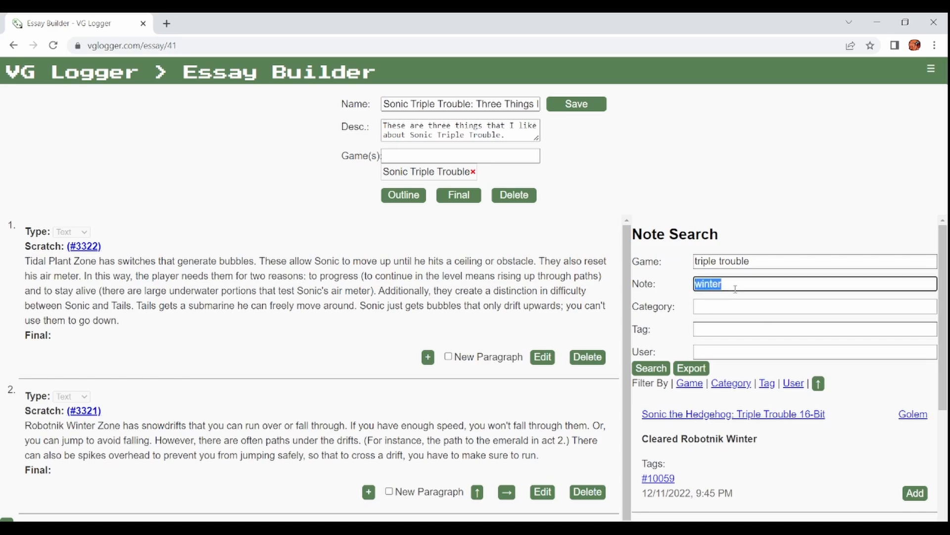
{"action": "type", "text": "ball"}
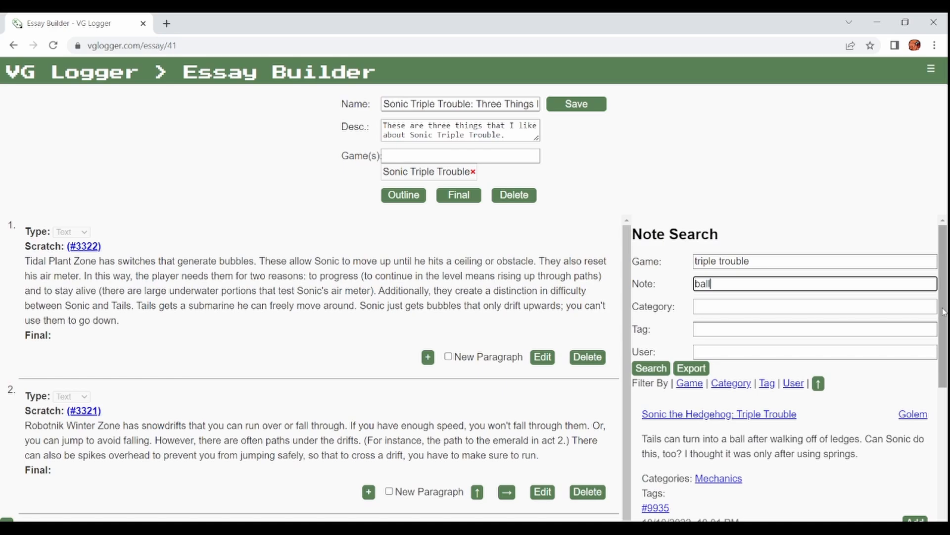
{"action": "left_click_drag", "start_coordinate": [944, 312], "coordinate": [946, 452]}
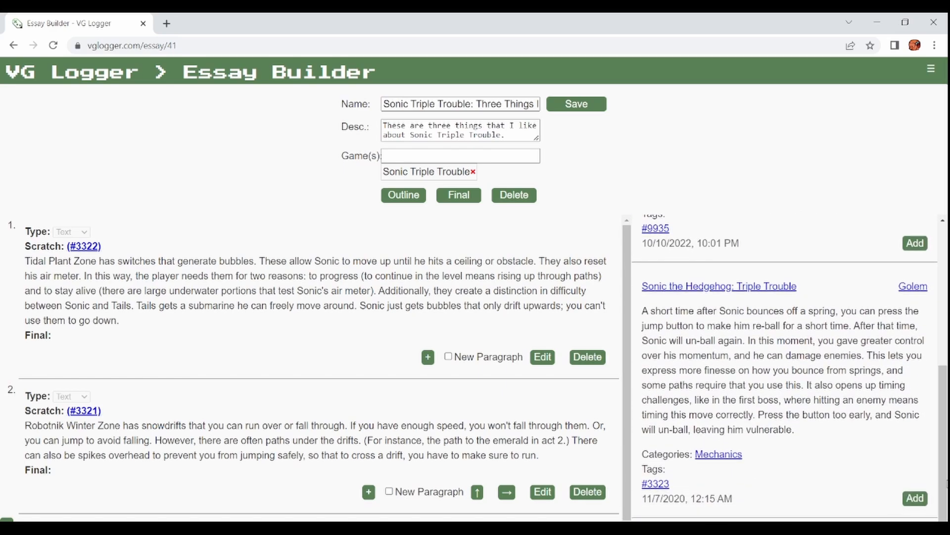
{"action": "left_click", "coordinate": [920, 498]}
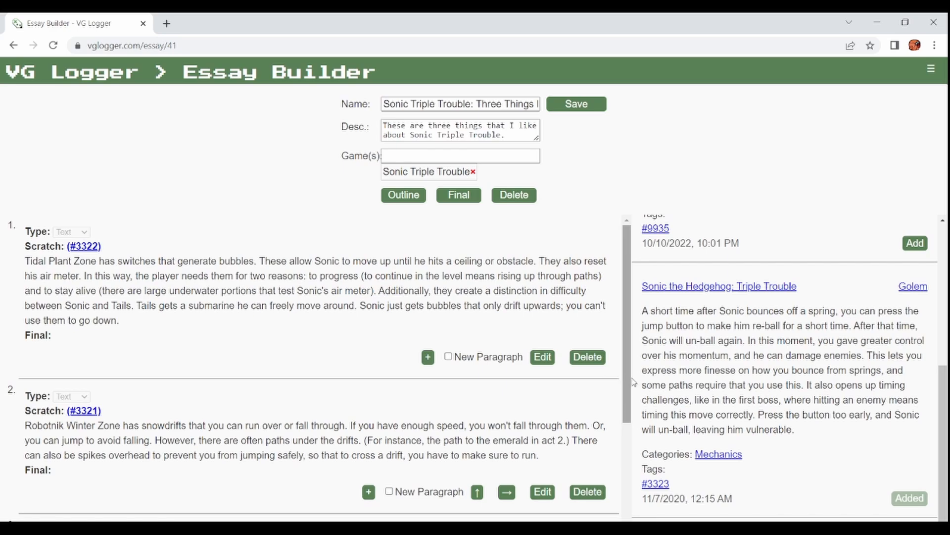
Add an empty nested entry under the Tidal Plant Zone bubble note in the outline.
{"action": "left_click_drag", "start_coordinate": [634, 382], "coordinate": [627, 323]}
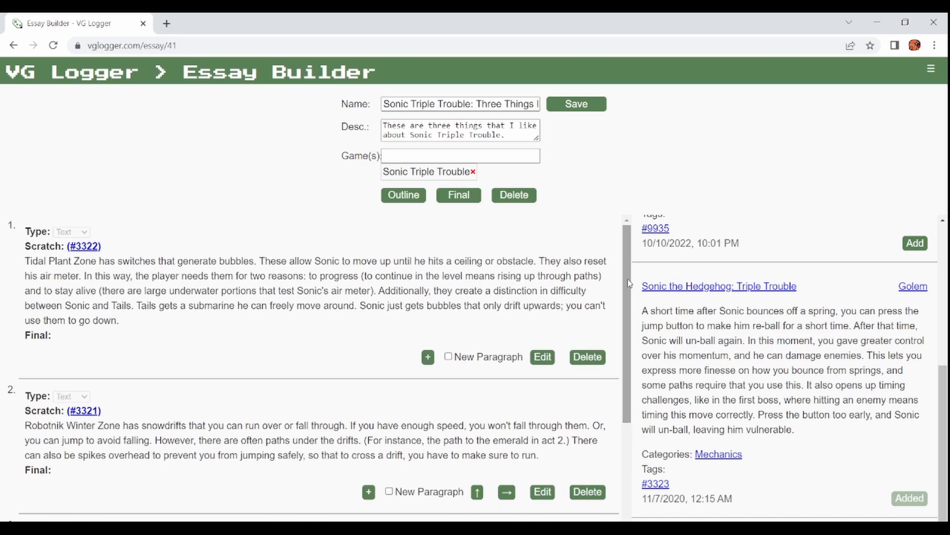
{"action": "left_click", "coordinate": [429, 357]}
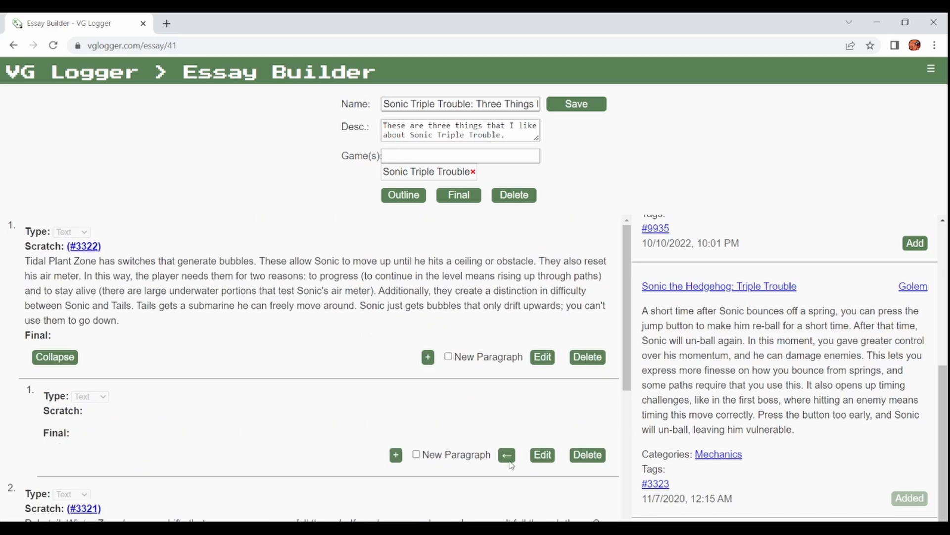
Promote the empty nested entry to the top level and make it the first entry of the outline.
{"action": "left_click", "coordinate": [509, 456]}
{"action": "left_click", "coordinate": [450, 455]}
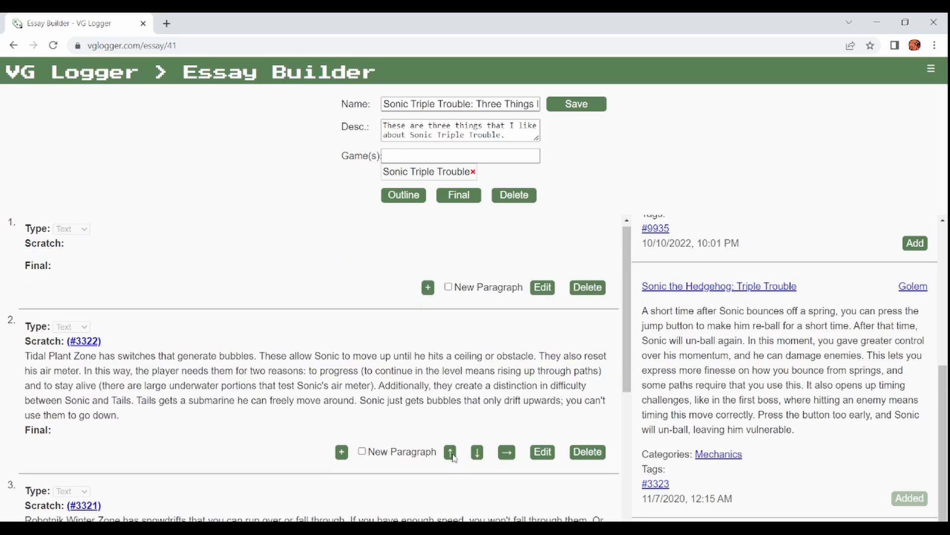
Mark the first outline entry as a new paragraph and set its final text to "This essay covers three things that I like!".
{"action": "left_click", "coordinate": [549, 287]}
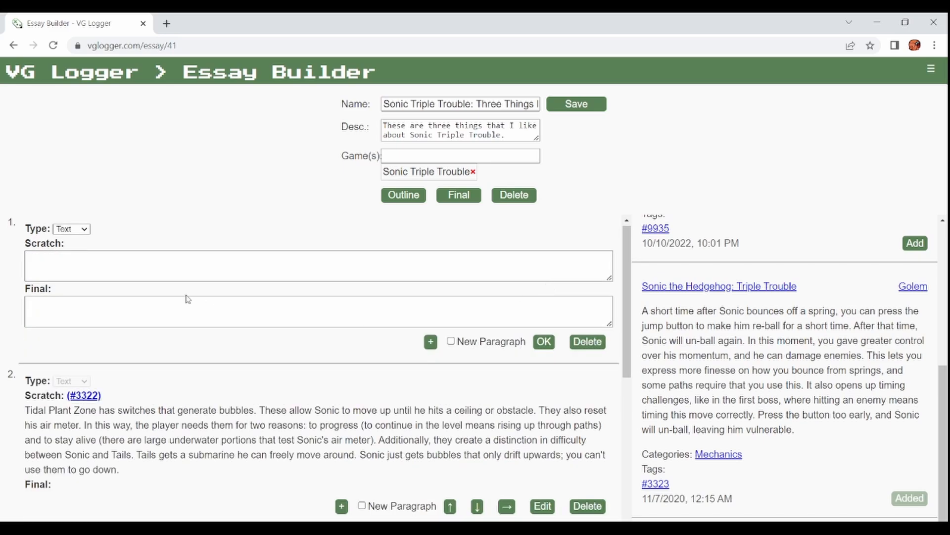
{"action": "left_click", "coordinate": [185, 312]}
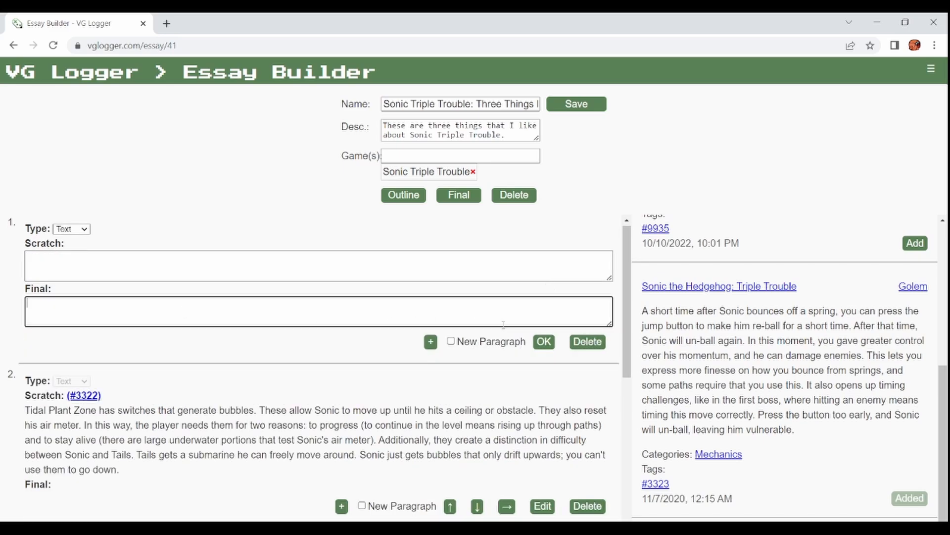
{"action": "left_click", "coordinate": [451, 341]}
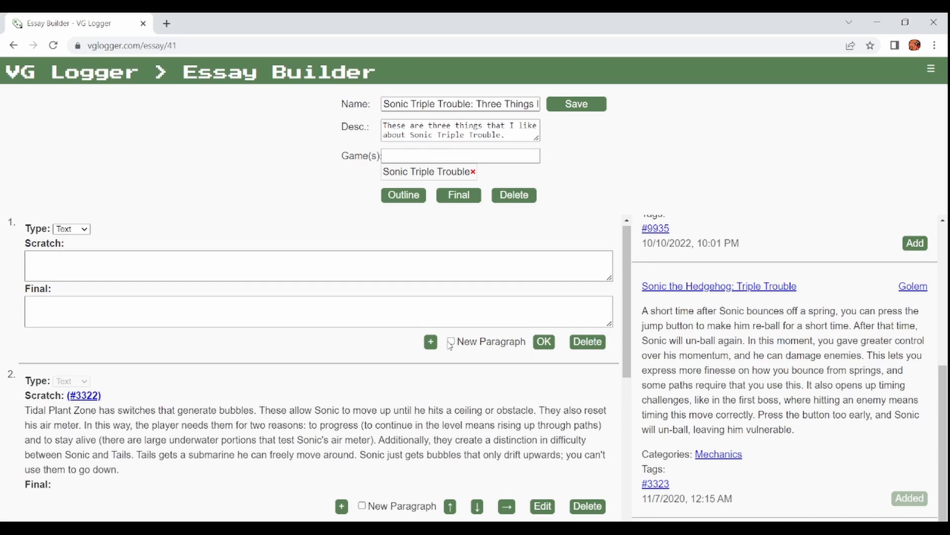
{"action": "left_click", "coordinate": [464, 318]}
{"action": "type", "text": "This "}
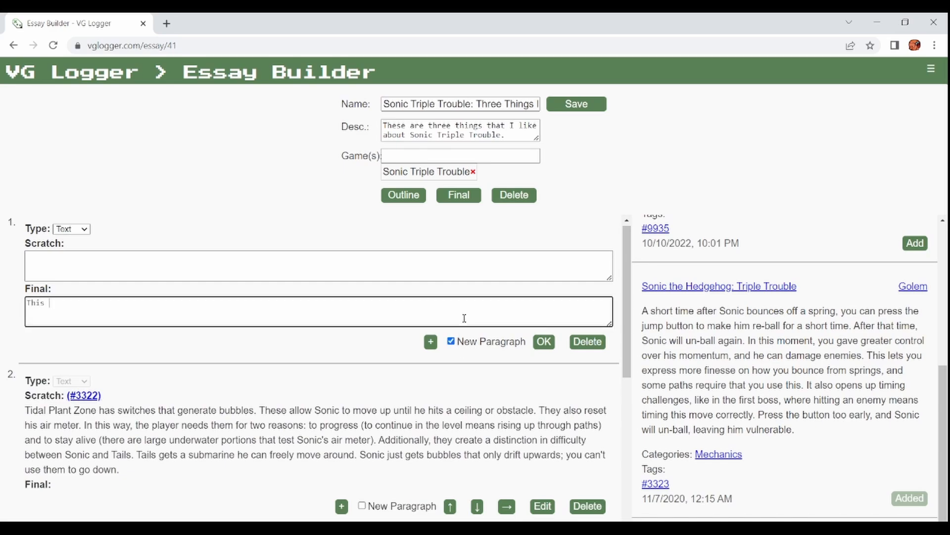
{"action": "type", "text": "essay covers three things that I like!"}
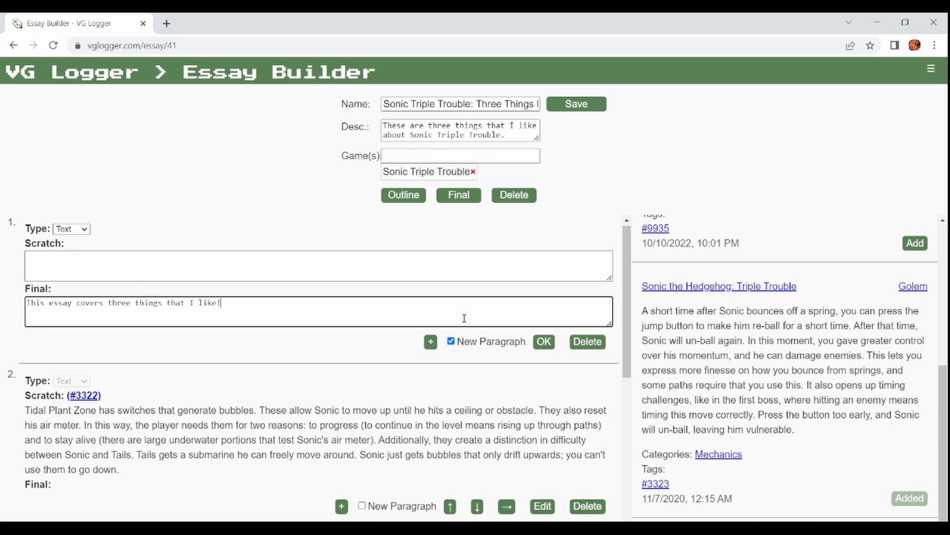
{"action": "left_click", "coordinate": [553, 345]}
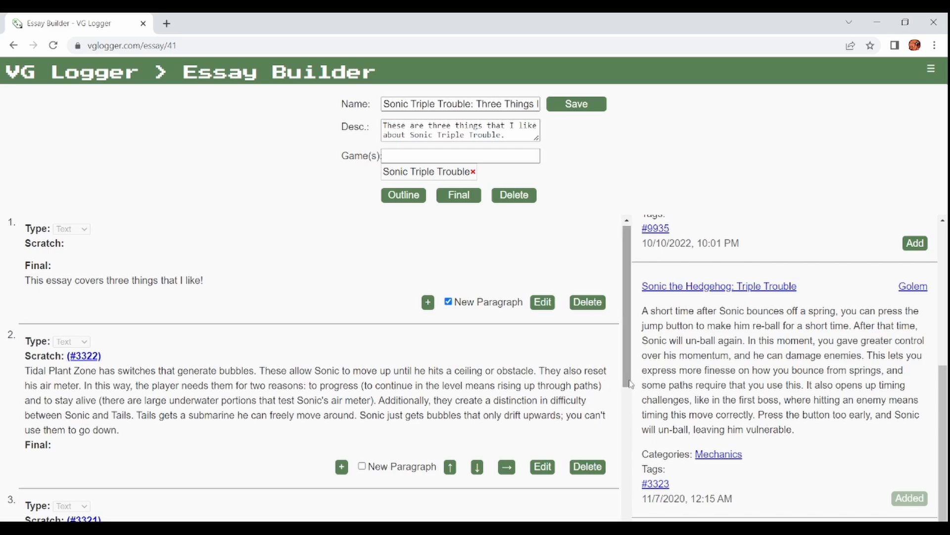
Mark the Tidal Plant Zone, Robotnik Winter Zone and spring re-ball notes in the outline as new paragraphs.
{"action": "left_click_drag", "start_coordinate": [626, 388], "coordinate": [629, 440]}
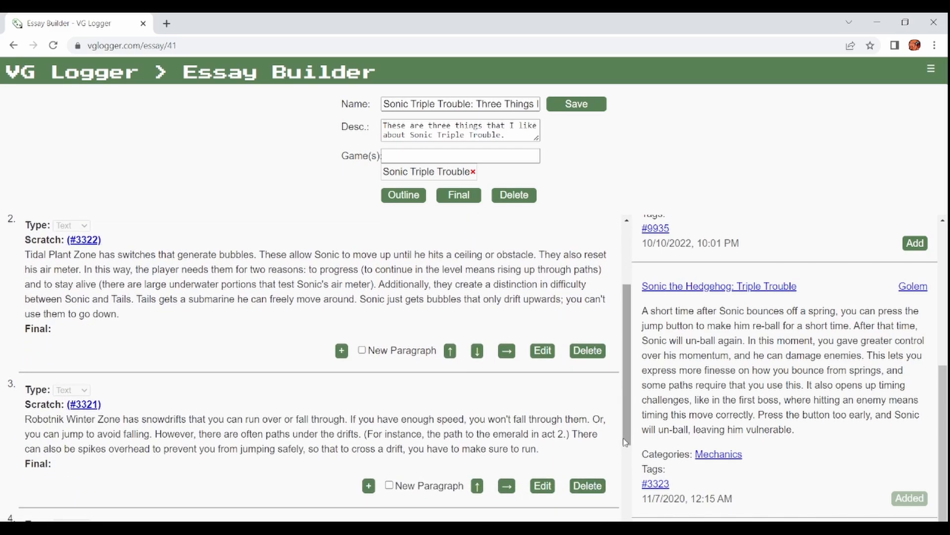
{"action": "left_click", "coordinate": [363, 350]}
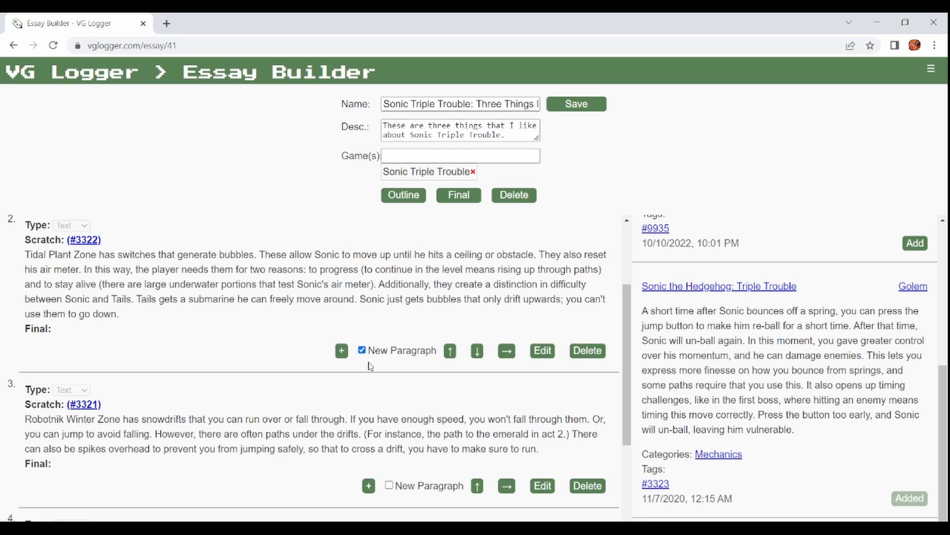
{"action": "left_click", "coordinate": [389, 484]}
{"action": "left_click_drag", "start_coordinate": [628, 426], "coordinate": [635, 508]}
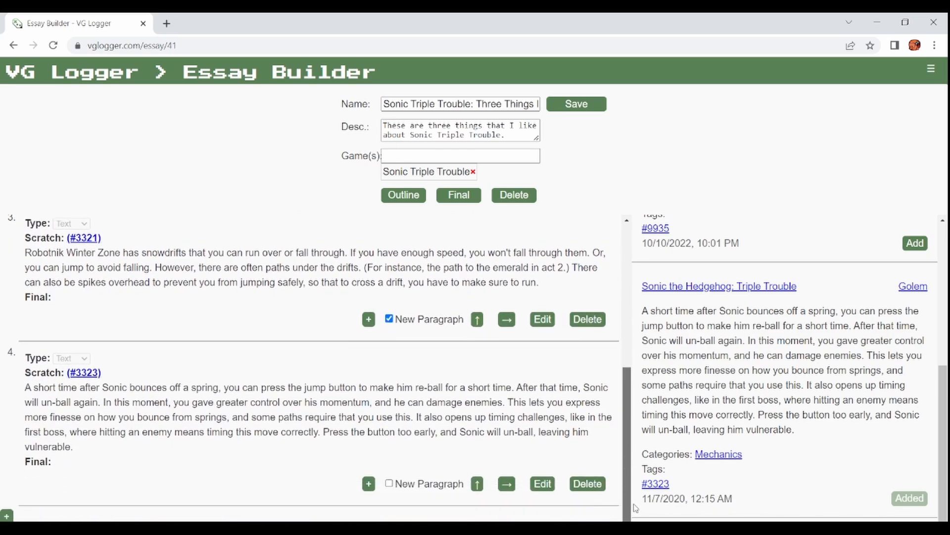
{"action": "left_click", "coordinate": [389, 485]}
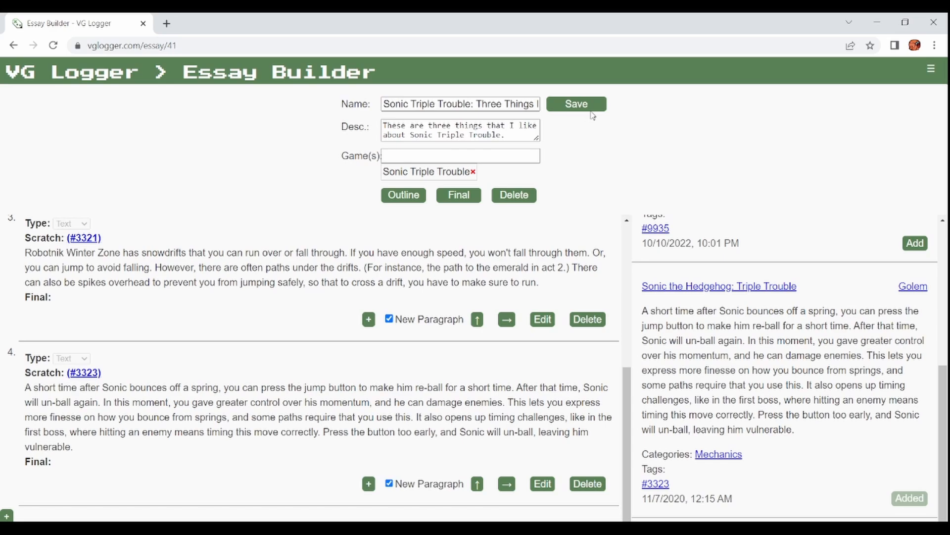
Add the scratch text "this is the beginning of the essay" to the first outline entry, keeping its final text.
{"action": "left_click", "coordinate": [626, 349]}
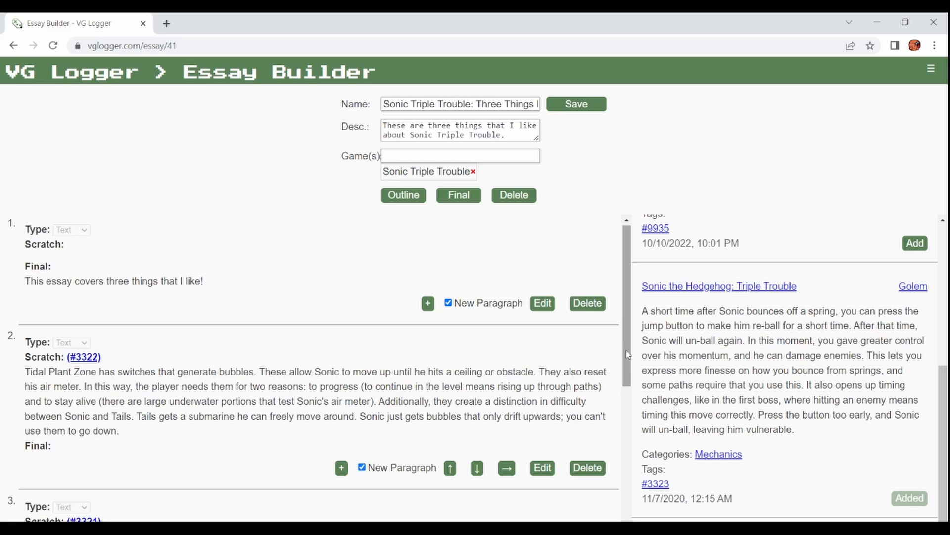
{"action": "left_click", "coordinate": [543, 303]}
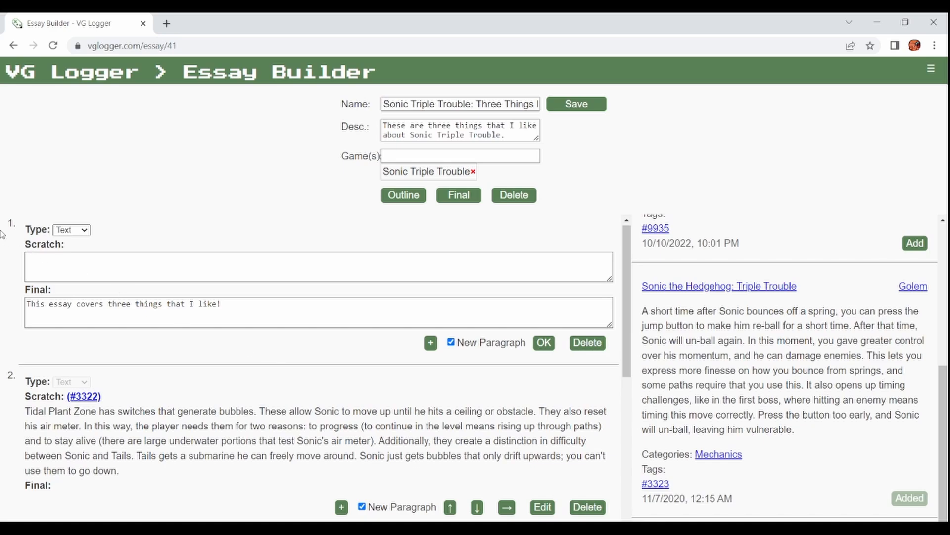
{"action": "left_click_drag", "start_coordinate": [22, 245], "coordinate": [121, 244]}
{"action": "left_click", "coordinate": [142, 263]}
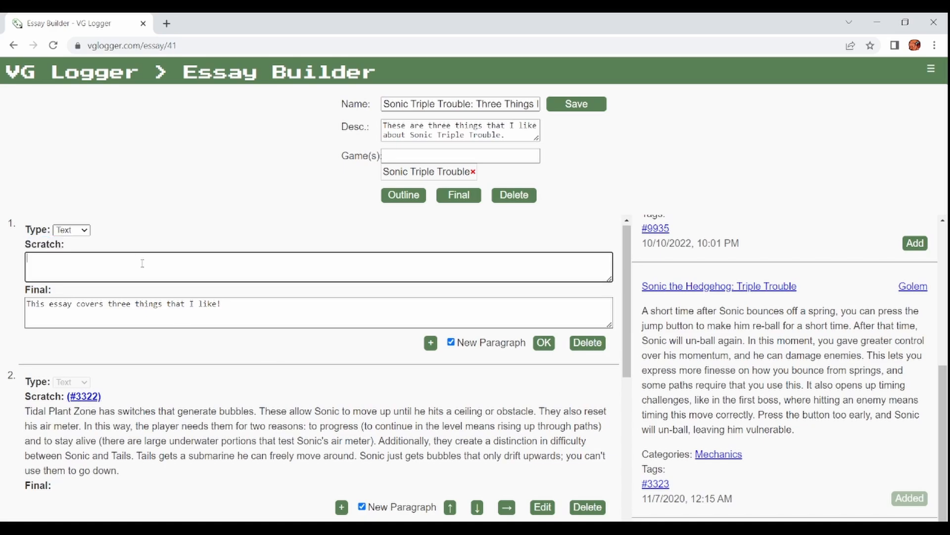
{"action": "type", "text": "this is the beginning of the essay"}
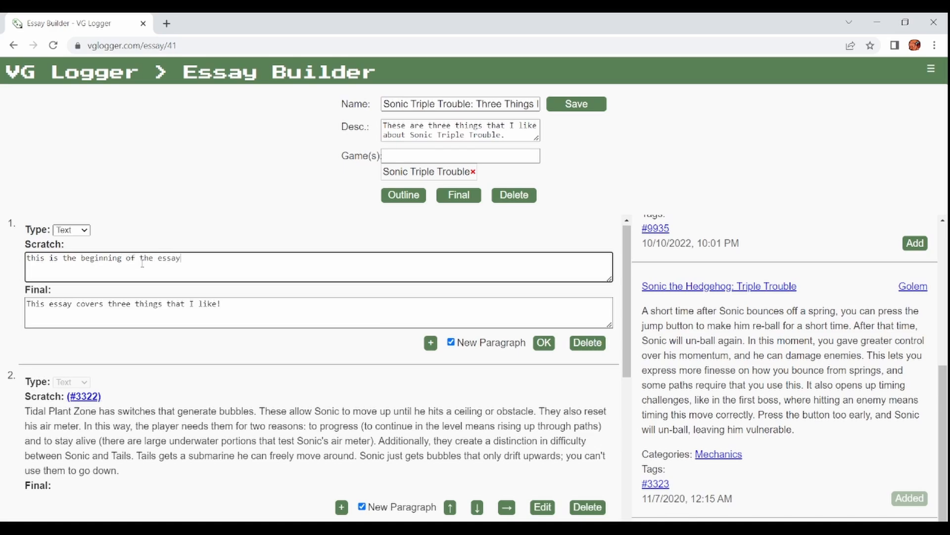
{"action": "left_click_drag", "start_coordinate": [26, 290], "coordinate": [79, 295]}
{"action": "left_click_drag", "start_coordinate": [261, 317], "coordinate": [2, 321]}
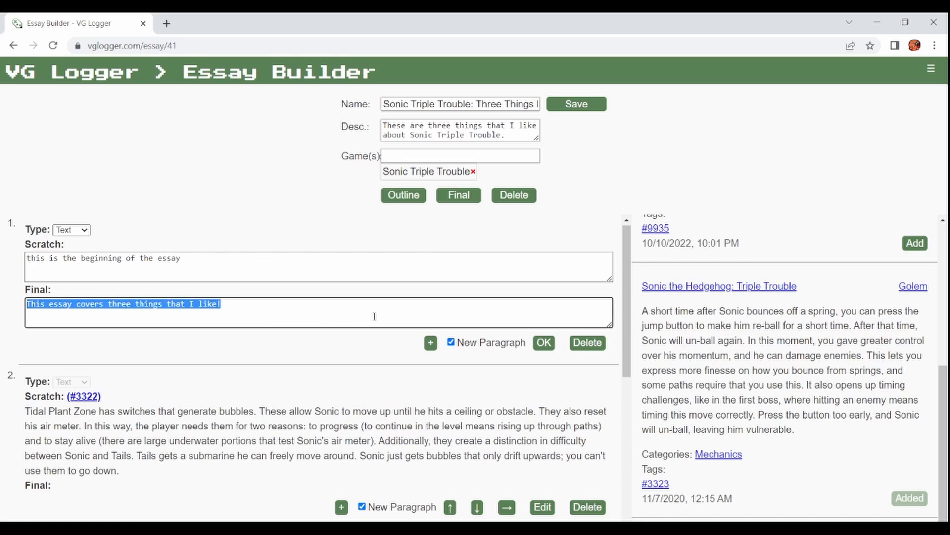
{"action": "left_click", "coordinate": [544, 344]}
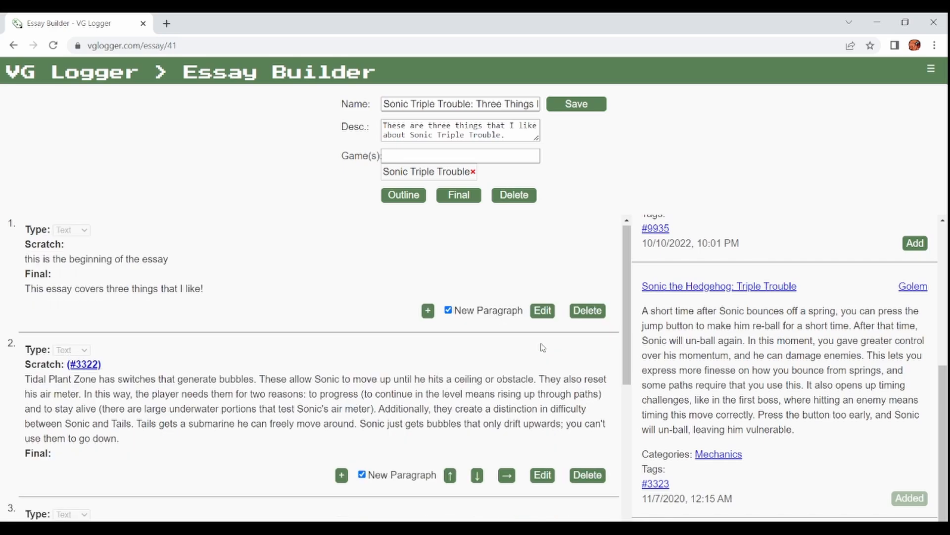
View the final version of the essay and compare it with the first entry's scratch and final text in the outline.
{"action": "left_click", "coordinate": [467, 194]}
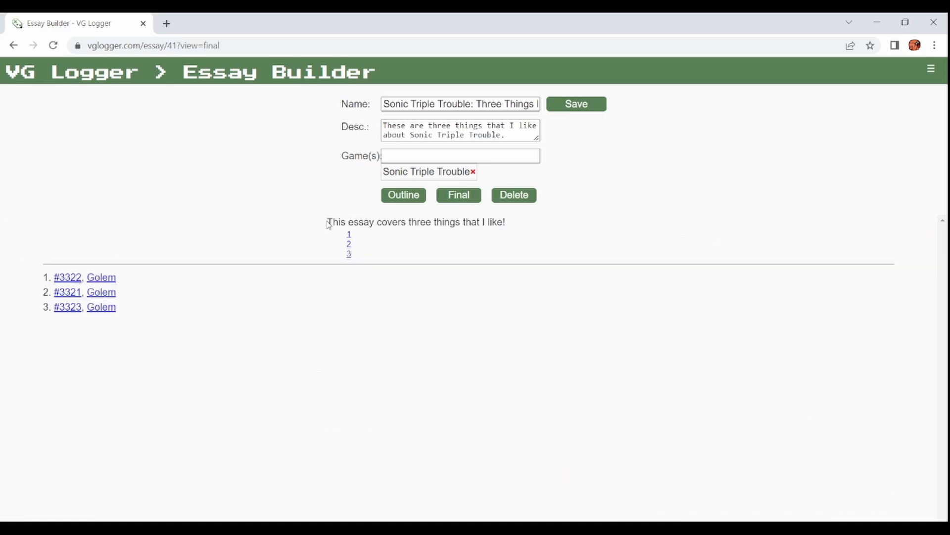
{"action": "left_click_drag", "start_coordinate": [327, 223], "coordinate": [527, 230]}
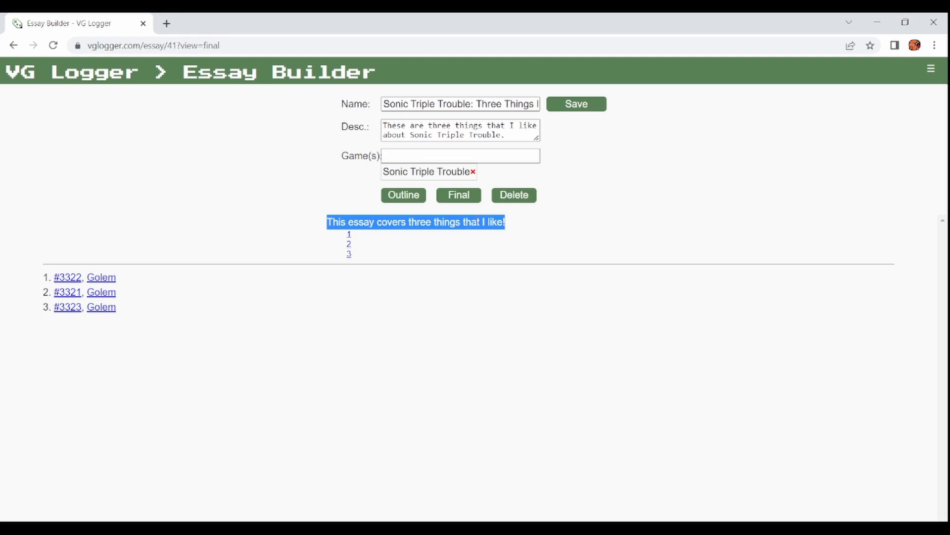
{"action": "left_click", "coordinate": [410, 198]}
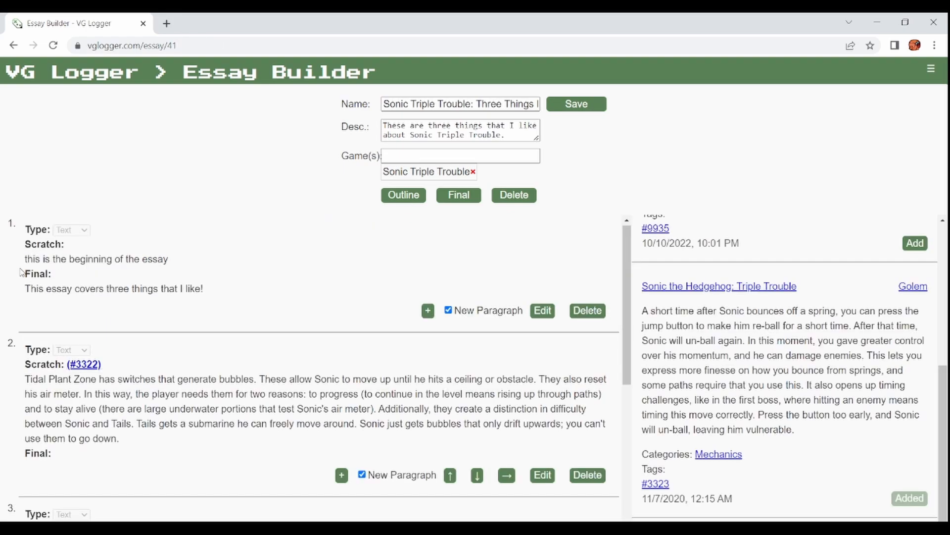
{"action": "left_click_drag", "start_coordinate": [27, 260], "coordinate": [202, 272]}
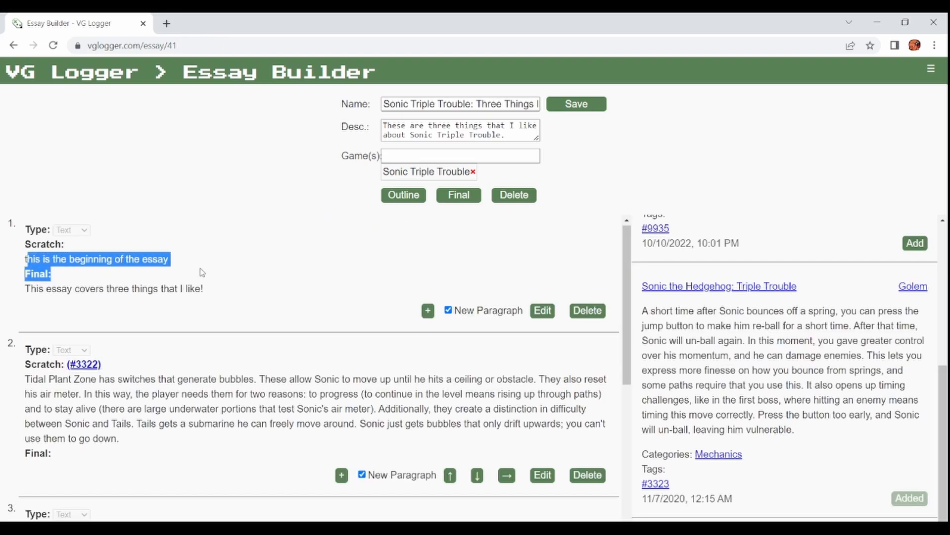
{"action": "left_click", "coordinate": [28, 287]}
{"action": "left_click_drag", "start_coordinate": [26, 288], "coordinate": [240, 295]}
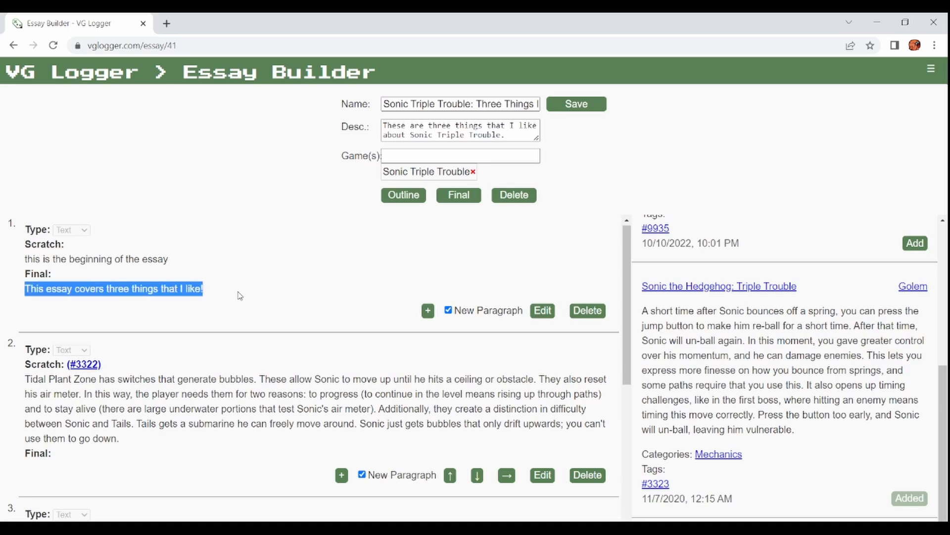
{"action": "left_click", "coordinate": [239, 296]}
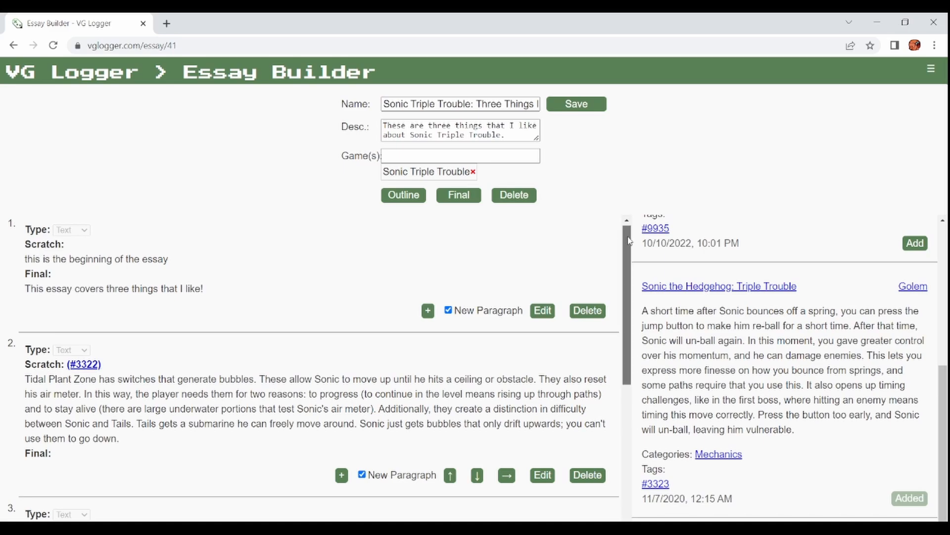
Add a nested entry under the Tidal Plant Zone note with the scratch text "explain the rules of the bubble switch".
{"action": "left_click_drag", "start_coordinate": [628, 240], "coordinate": [628, 302]}
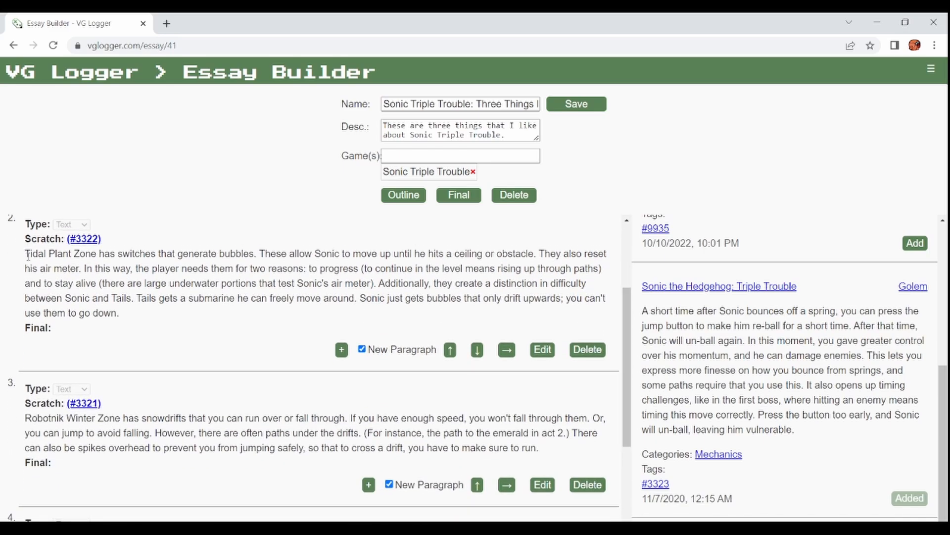
{"action": "left_click_drag", "start_coordinate": [25, 255], "coordinate": [173, 321]}
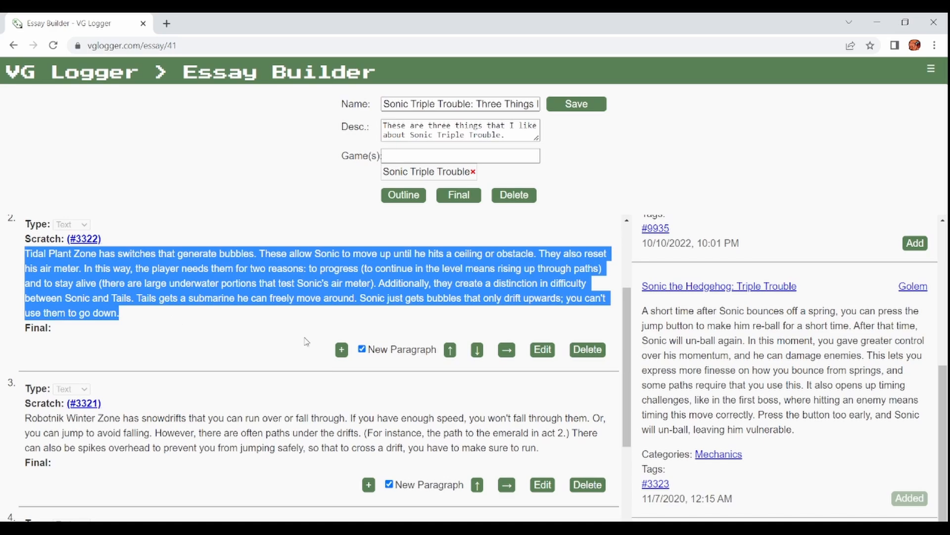
{"action": "left_click", "coordinate": [342, 351]}
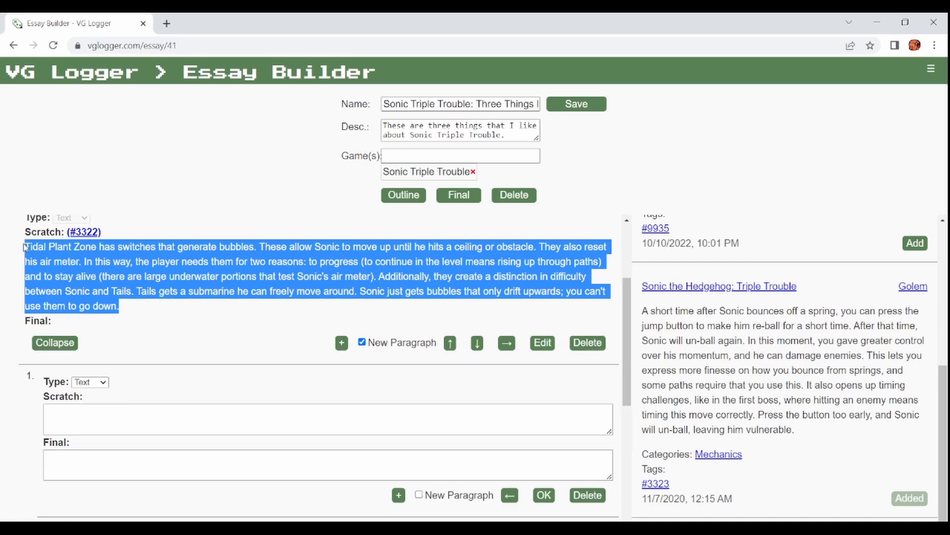
{"action": "left_click", "coordinate": [127, 419]}
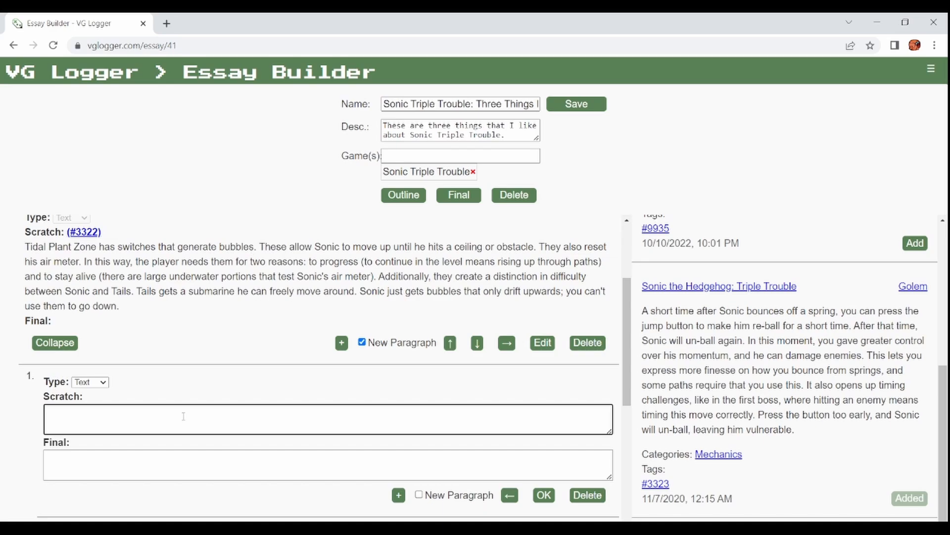
{"action": "type", "text": "explain the rules of the bubble switch"}
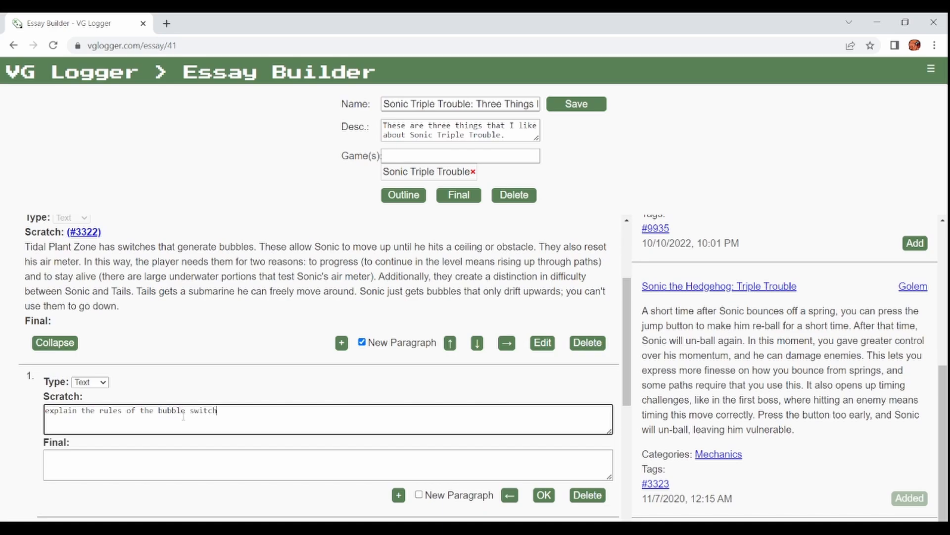
{"action": "left_click", "coordinate": [552, 494]}
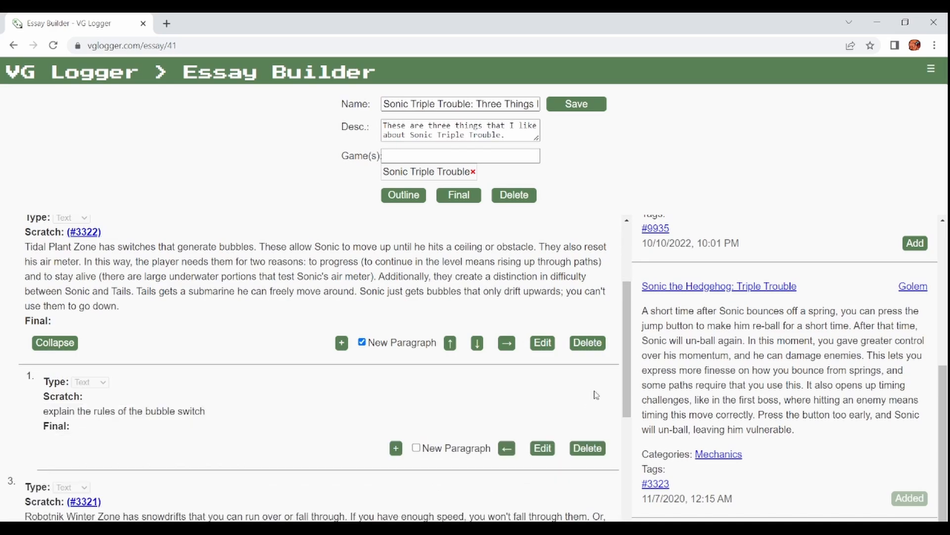
Add a second nested entry under the Tidal Plant Zone note with the scratch text "explain the dual relevance in level design".
{"action": "left_click", "coordinate": [396, 448]}
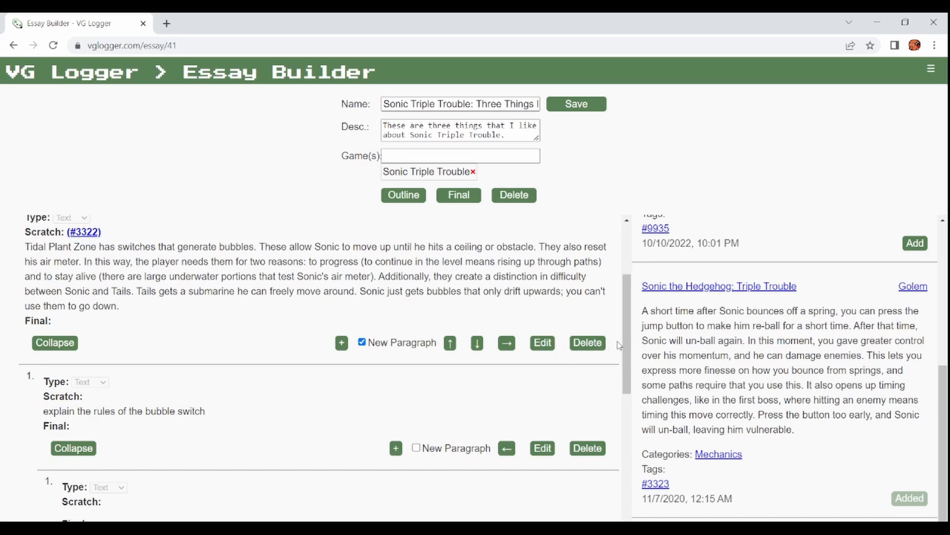
{"action": "left_click_drag", "start_coordinate": [630, 346], "coordinate": [630, 377]}
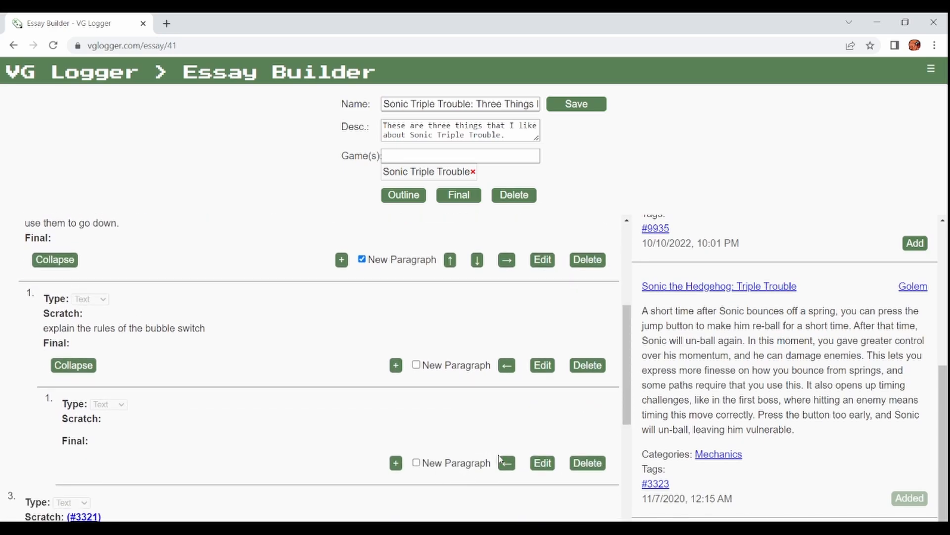
{"action": "left_click", "coordinate": [508, 463]}
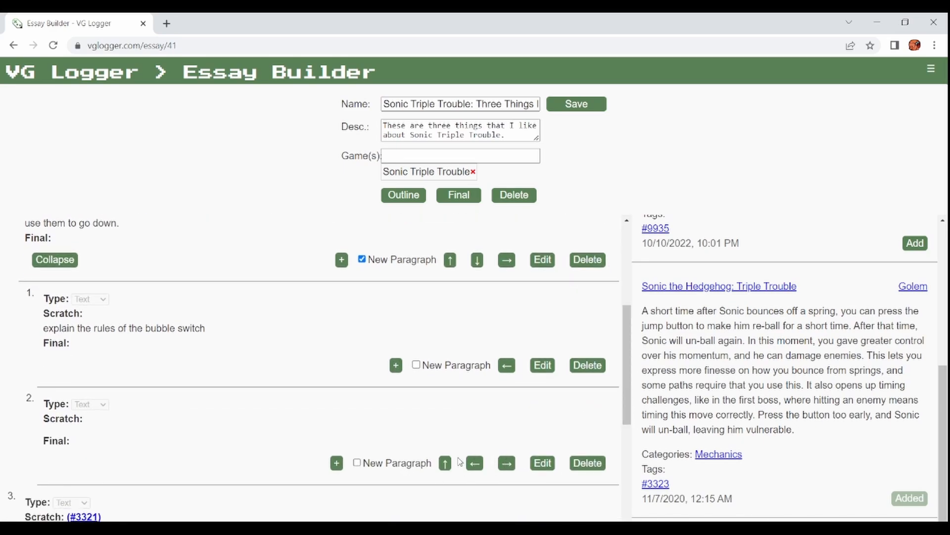
{"action": "left_click", "coordinate": [539, 463]}
{"action": "left_click_drag", "start_coordinate": [627, 393], "coordinate": [636, 360]}
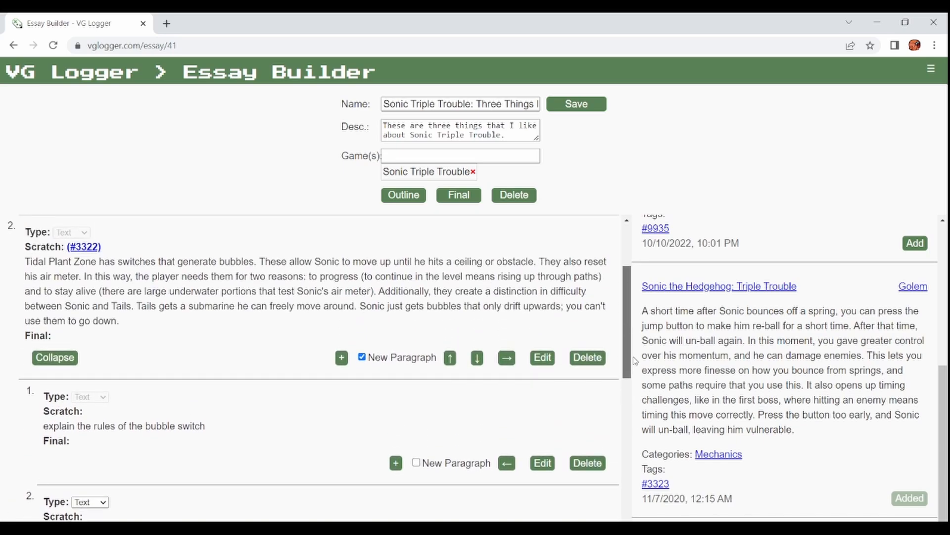
{"action": "scroll", "coordinate": [569, 391], "scroll_direction": "down", "scroll_amount": 3}
{"action": "left_click", "coordinate": [532, 400]}
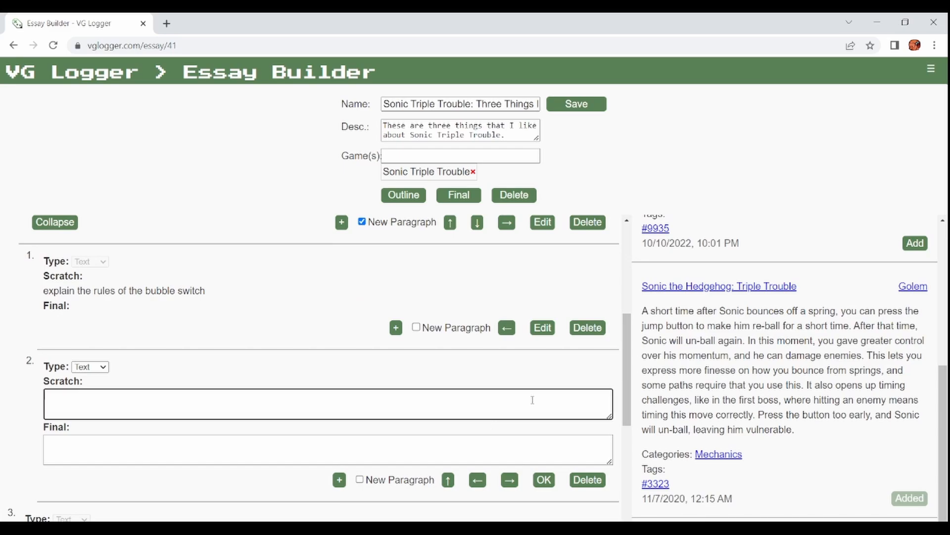
{"action": "type", "text": "explain the dual relevance in level design"}
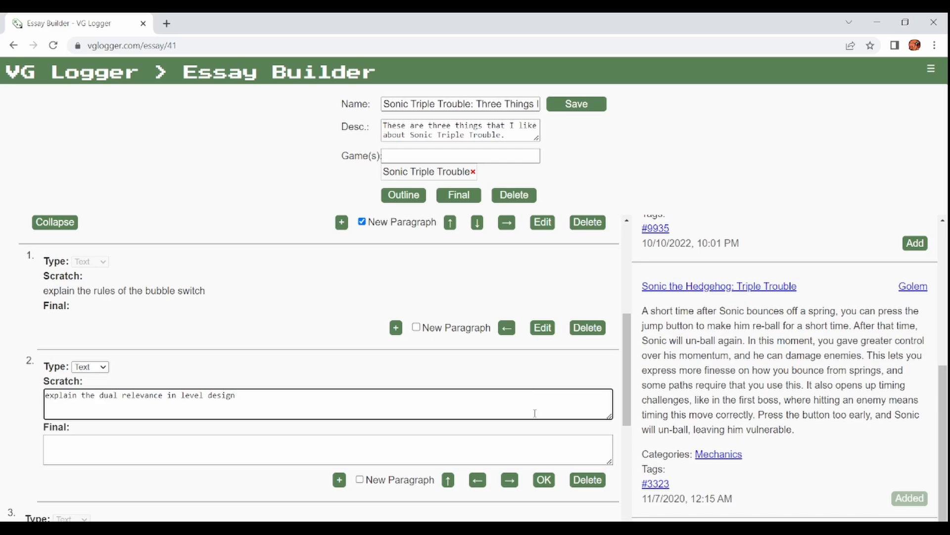
{"action": "left_click", "coordinate": [544, 479]}
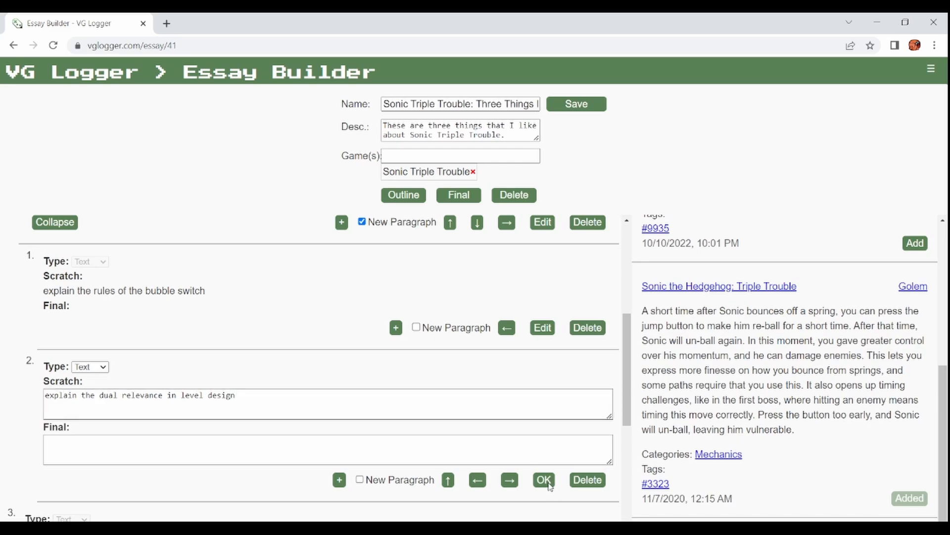
Add a third nested entry under the Tidal Plant Zone note with the scratch text "mention the sea fox".
{"action": "left_click_drag", "start_coordinate": [630, 397], "coordinate": [628, 432]}
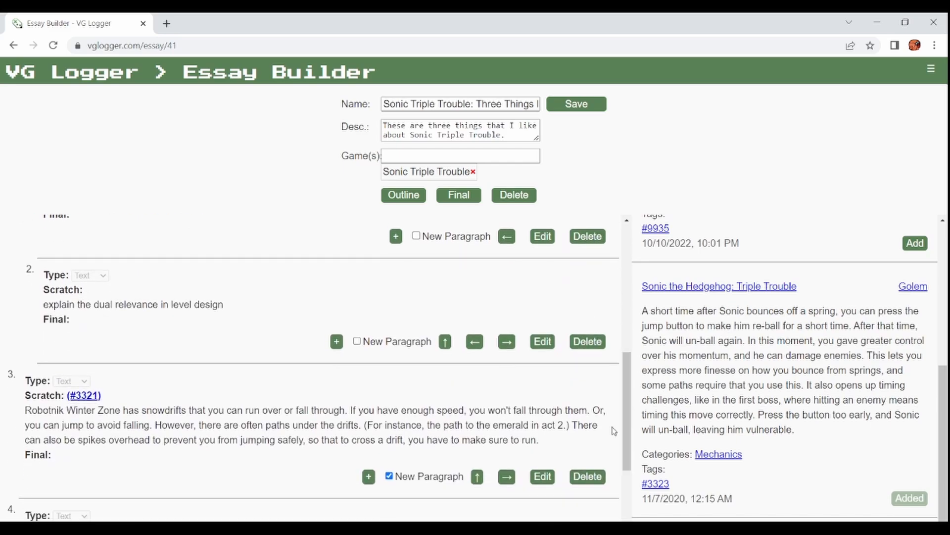
{"action": "left_click", "coordinate": [341, 345]}
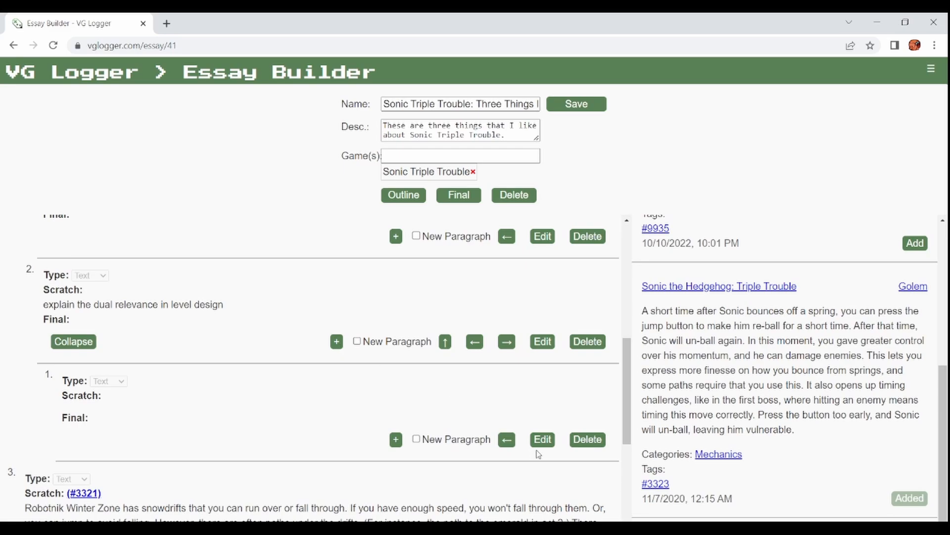
{"action": "left_click", "coordinate": [507, 440]}
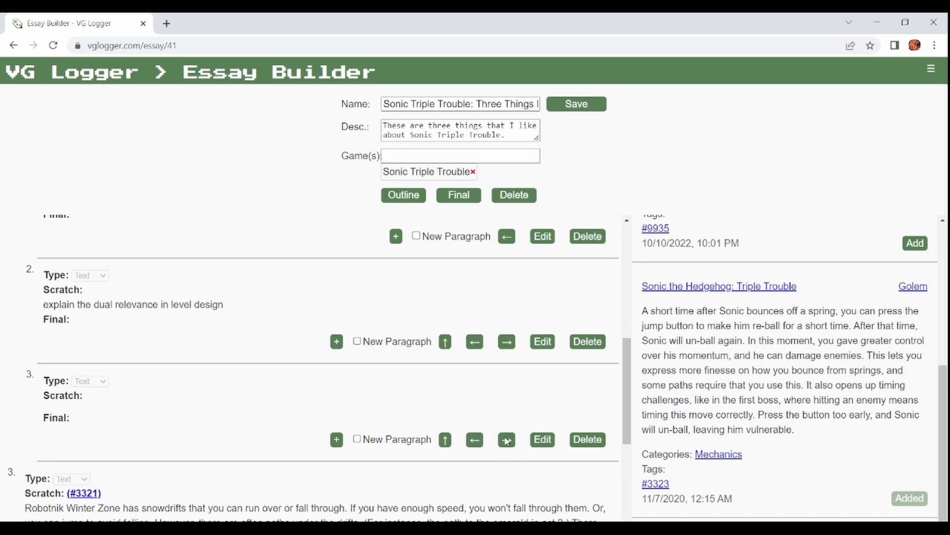
{"action": "left_click", "coordinate": [542, 439]}
{"action": "left_click", "coordinate": [400, 427]}
{"action": "type", "text": "mention the sea fox"}
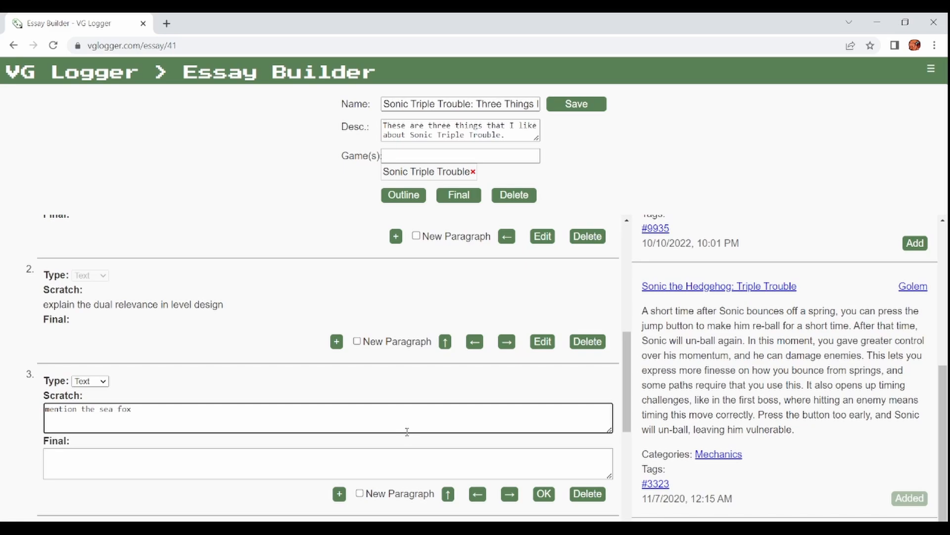
{"action": "left_click", "coordinate": [544, 493]}
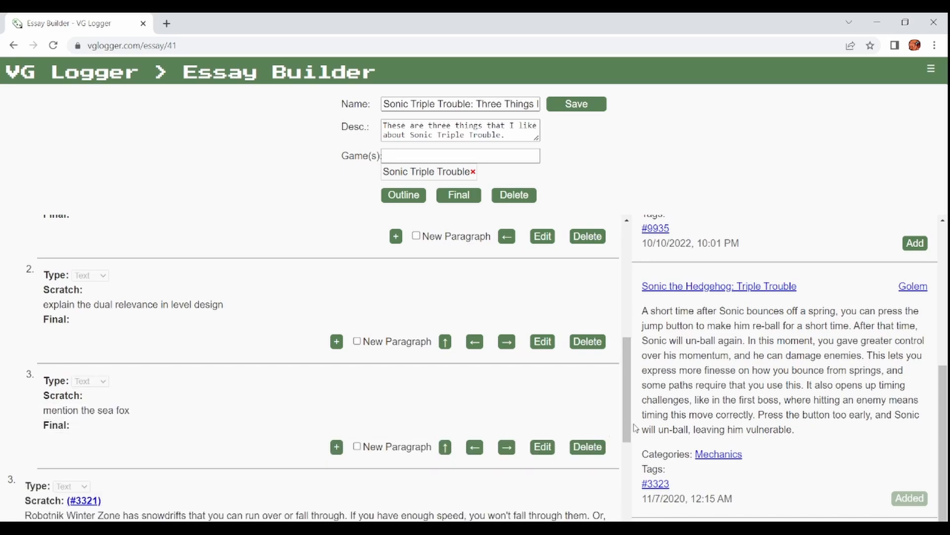
Review the Tidal Plant Zone note's text against the scratch text of its nested entries.
{"action": "left_click_drag", "start_coordinate": [636, 427], "coordinate": [588, 381]}
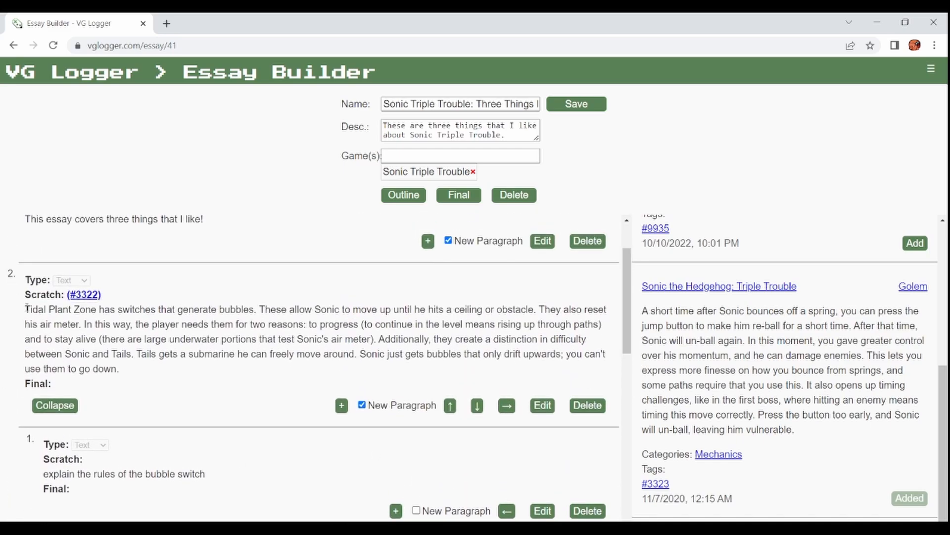
{"action": "left_click_drag", "start_coordinate": [26, 308], "coordinate": [152, 373]}
{"action": "left_click", "coordinate": [152, 374]}
{"action": "scroll", "coordinate": [630, 278], "scroll_direction": "down", "scroll_amount": 4}
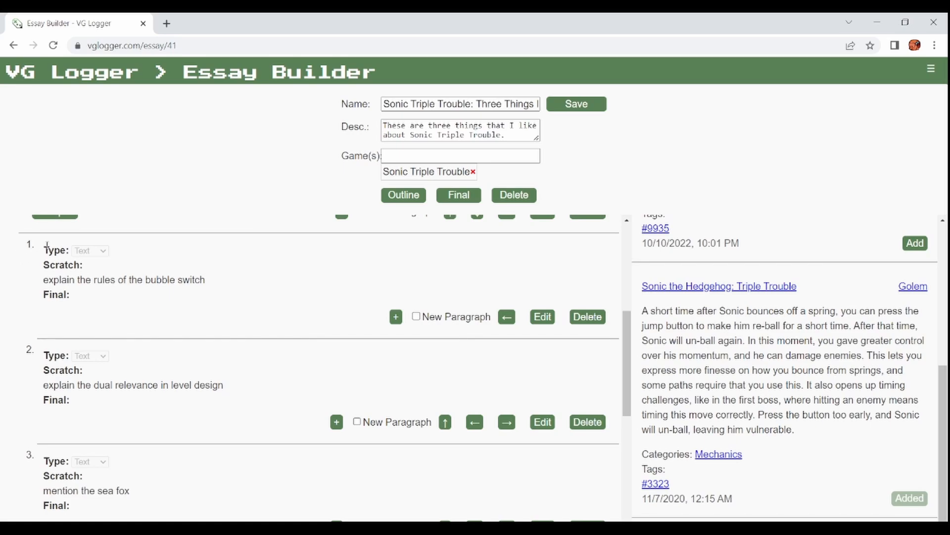
{"action": "left_click_drag", "start_coordinate": [47, 250], "coordinate": [131, 515]}
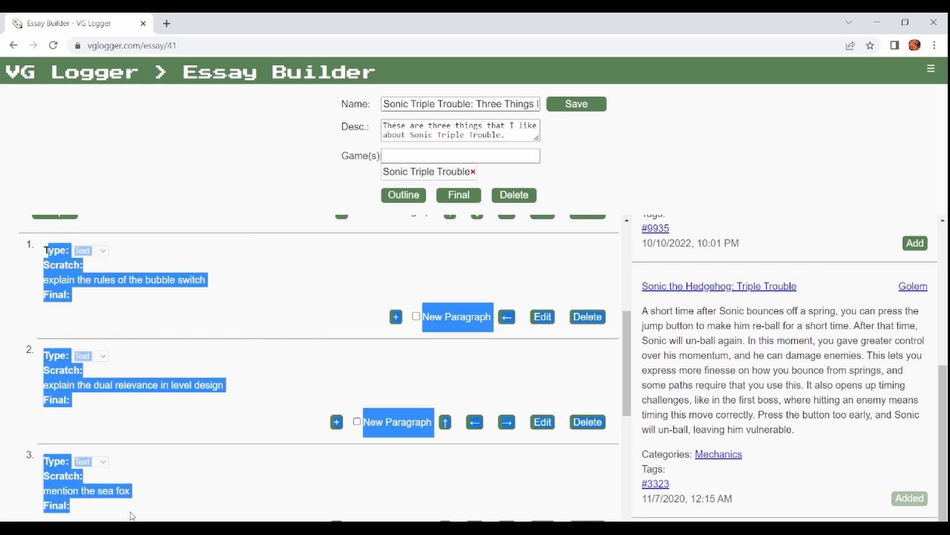
{"action": "left_click", "coordinate": [235, 492]}
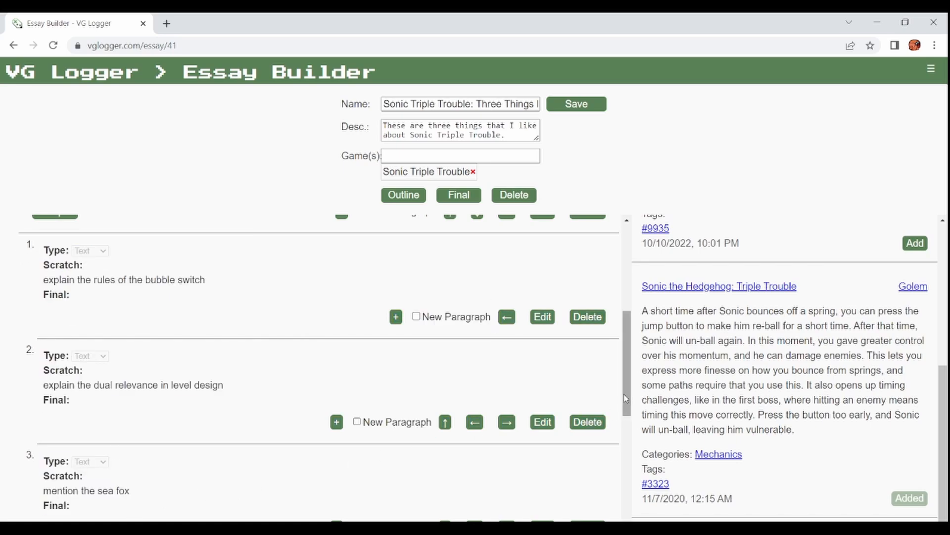
{"action": "mouse_move", "coordinate": [625, 397]}
{"action": "left_mouse_down"}
{"action": "mouse_move", "coordinate": [633, 345]}
{"action": "mouse_move", "coordinate": [632, 393]}
{"action": "left_mouse_up"}
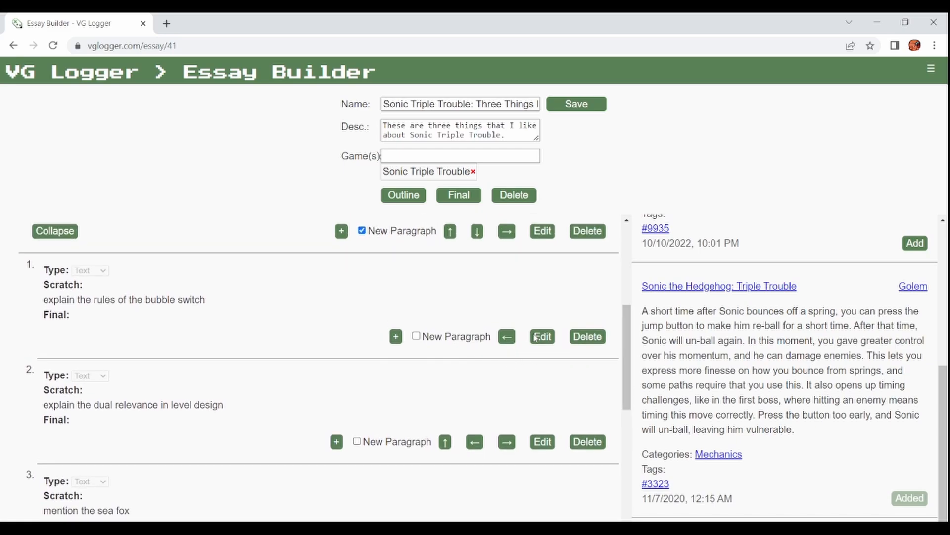
{"action": "left_click_drag", "start_coordinate": [623, 339], "coordinate": [627, 292]}
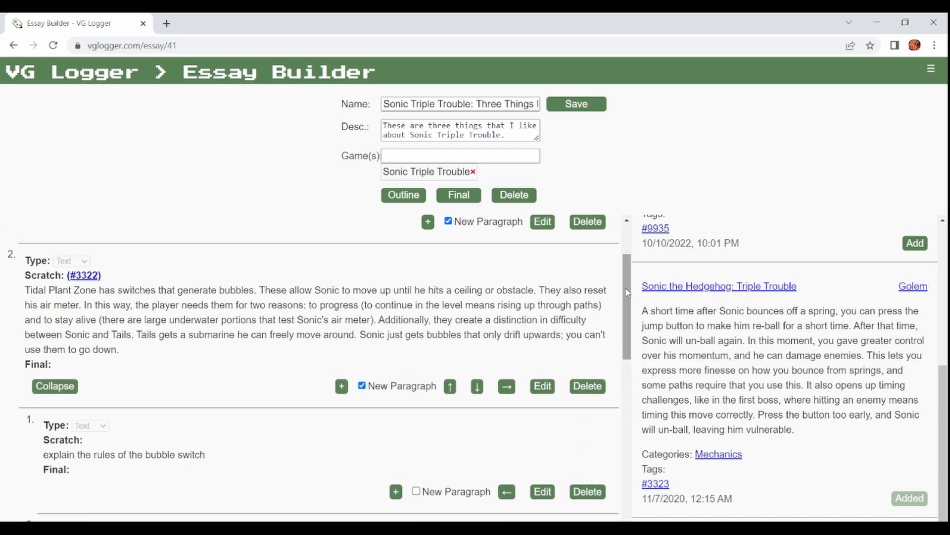
{"action": "left_click_drag", "start_coordinate": [80, 292], "coordinate": [200, 339]}
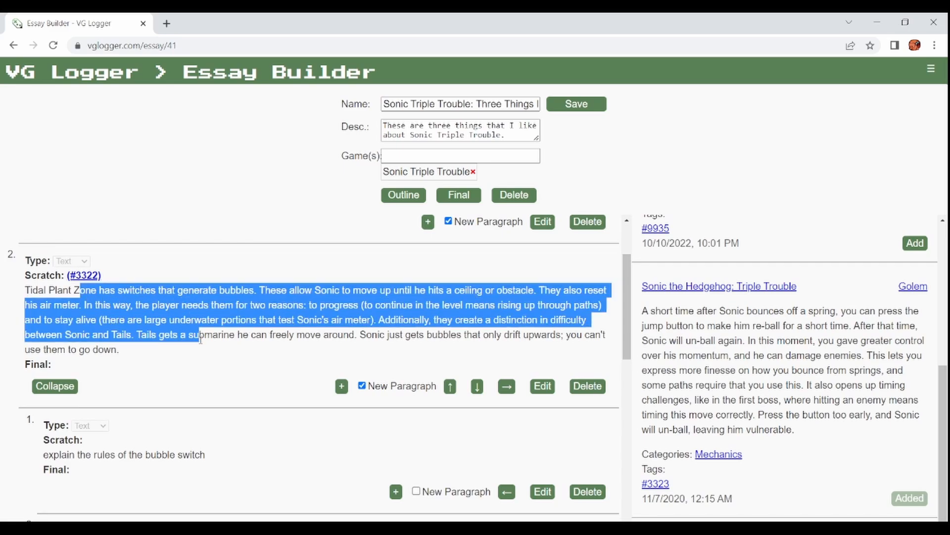
{"action": "left_click", "coordinate": [201, 340]}
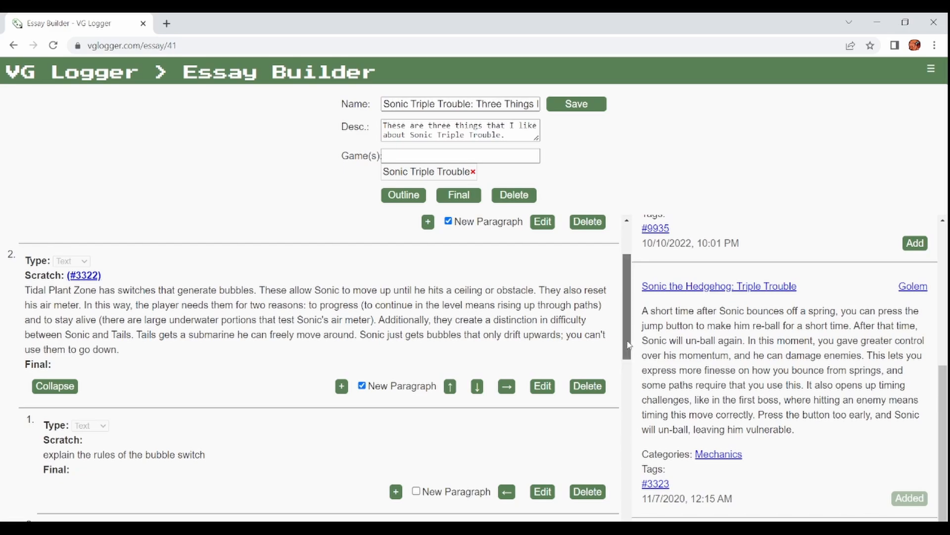
Give the bubble switch rules entry the final text "When Sonic steps on a bubble switch, he creates a bubble.".
{"action": "left_click_drag", "start_coordinate": [624, 349], "coordinate": [638, 406]}
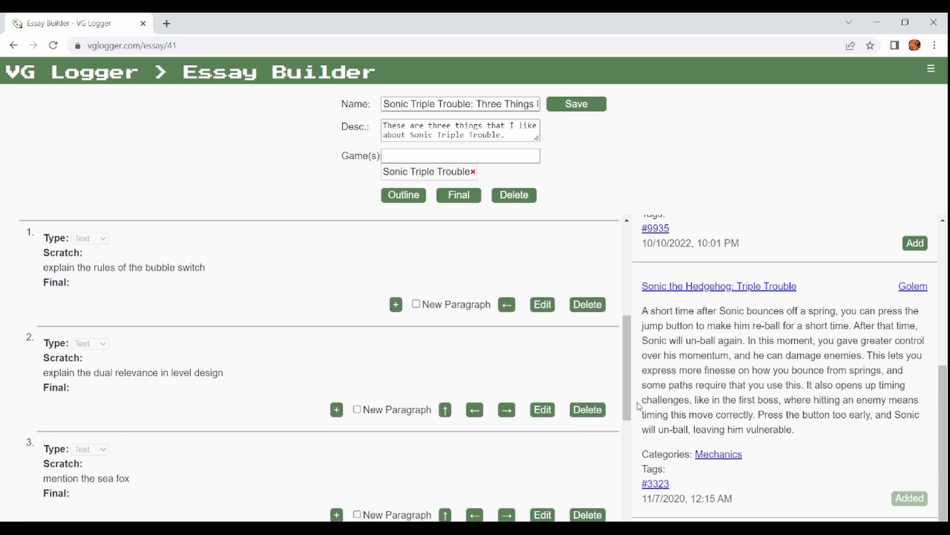
{"action": "left_click", "coordinate": [543, 304]}
{"action": "left_click", "coordinate": [434, 328]}
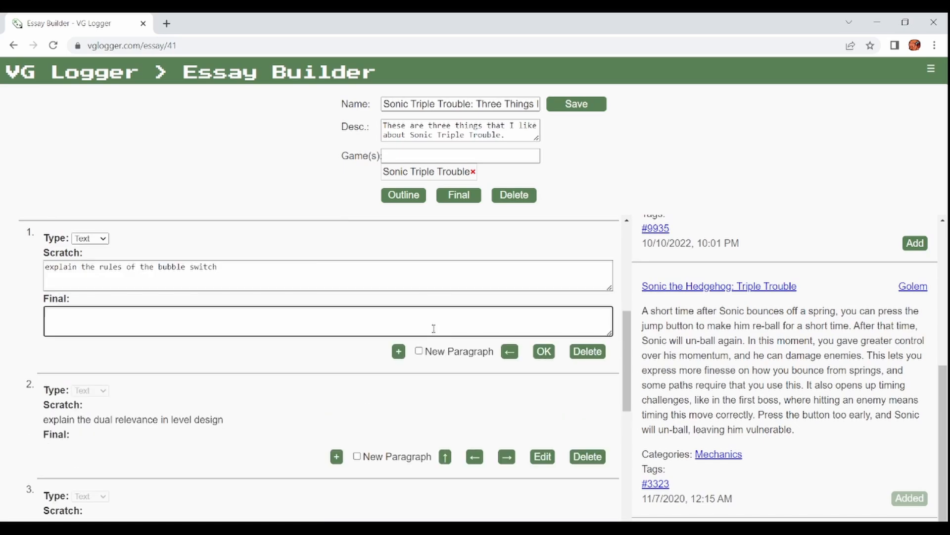
{"action": "type", "text": "The bubbl"}
{"action": "type", "text": "e"}
{"action": "key", "text": "ctrl+BackSpace"}
{"action": "key", "text": "ctrl+BackSpace"}
{"action": "type", "text": "When Sonic steps on a bubble"}
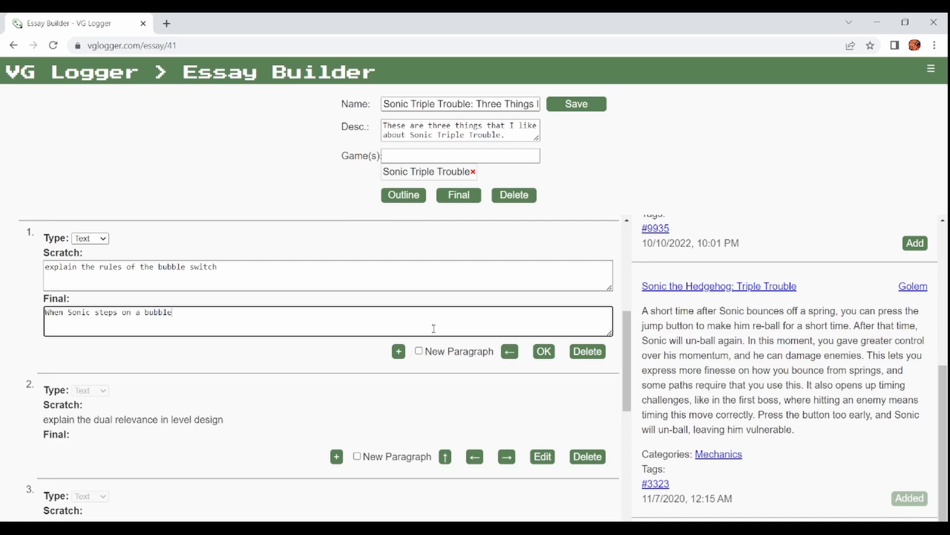
{"action": "type", "text": " switch, he creates a bubble."}
{"action": "left_click", "coordinate": [544, 351]}
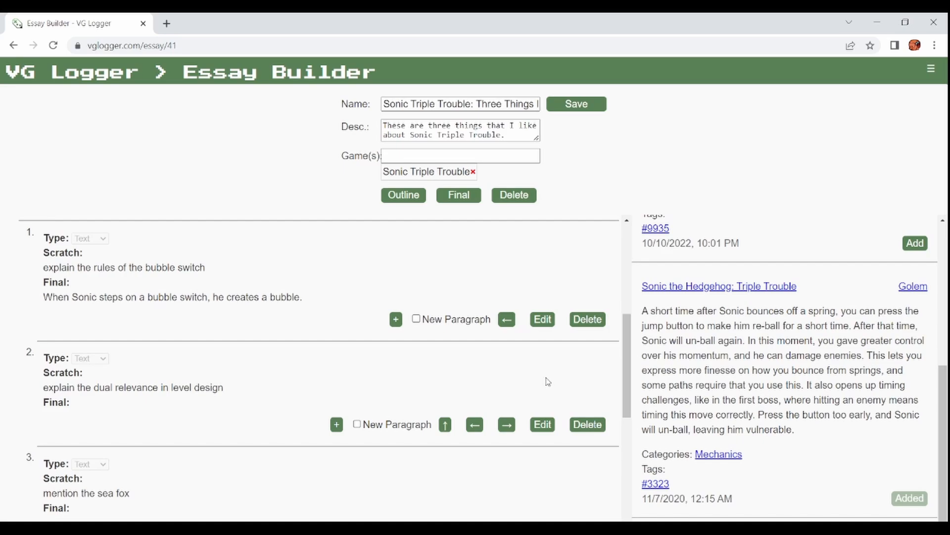
Set the dual relevance entry's final text to "The bubble not only resets his air timer, it also offers a new way to travel through the level.".
{"action": "left_click", "coordinate": [545, 425]}
{"action": "left_click", "coordinate": [458, 430]}
{"action": "type", "text": "The bubble not only "}
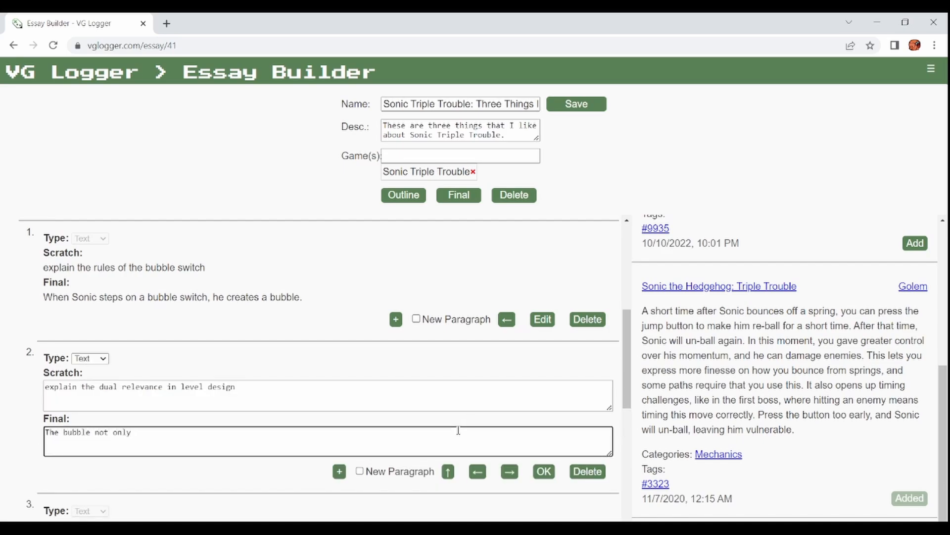
{"action": "type", "text": "resets"}
{"action": "type", "text": " his air timer"}
{"action": "type", "text": ", it also"}
{"action": "type", "text": " create"}
{"action": "key", "text": "BackSpace"}
{"action": "key", "text": "BackSpace"}
{"action": "key", "text": "BackSpace"}
{"action": "key", "text": "BackSpace"}
{"action": "key", "text": "BackSpace"}
{"action": "type", "text": "offers a new way to "}
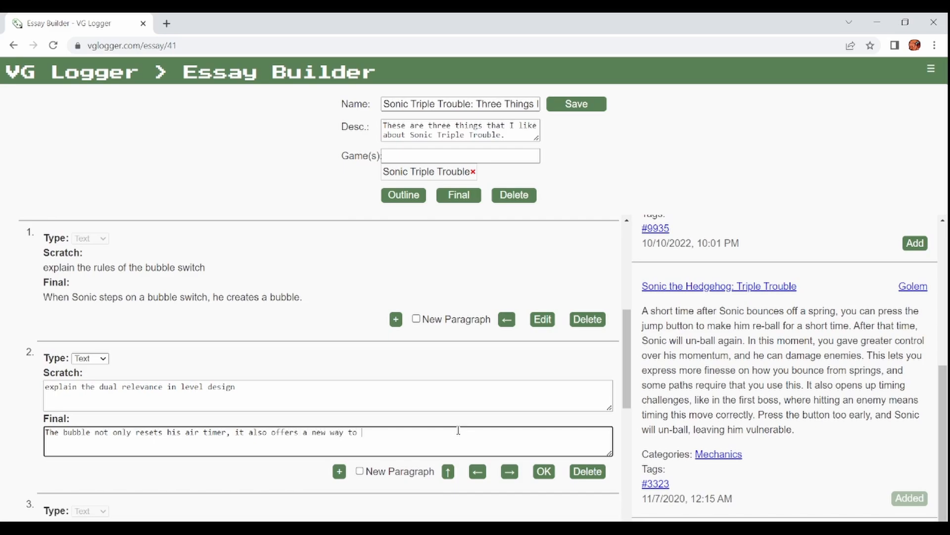
{"action": "type", "text": "travel through the level."}
{"action": "left_click", "coordinate": [546, 473]}
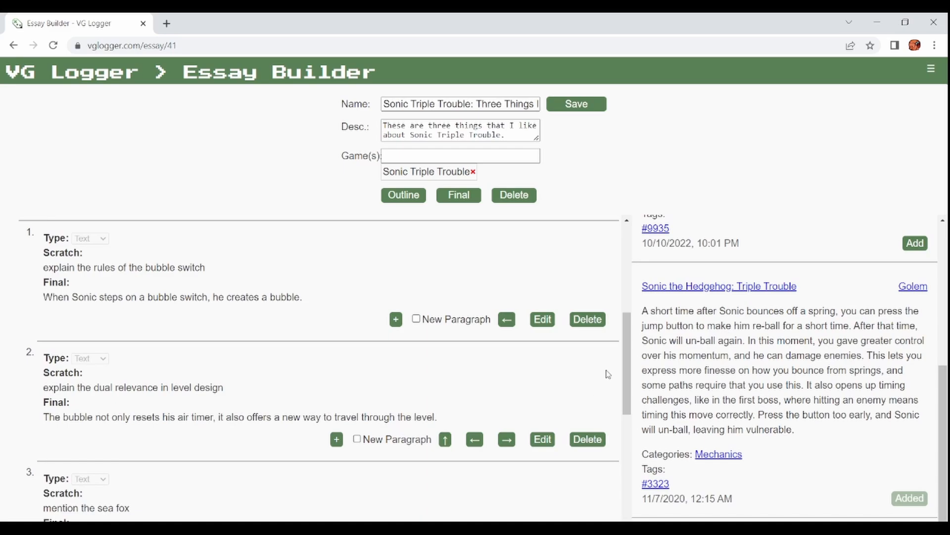
Set nested entry 3's final text to "Tails has his own way of moving through Tidal Plant Zone in the form of the Sea Fox submarine." and save.
{"action": "left_click_drag", "start_coordinate": [624, 361], "coordinate": [623, 392]}
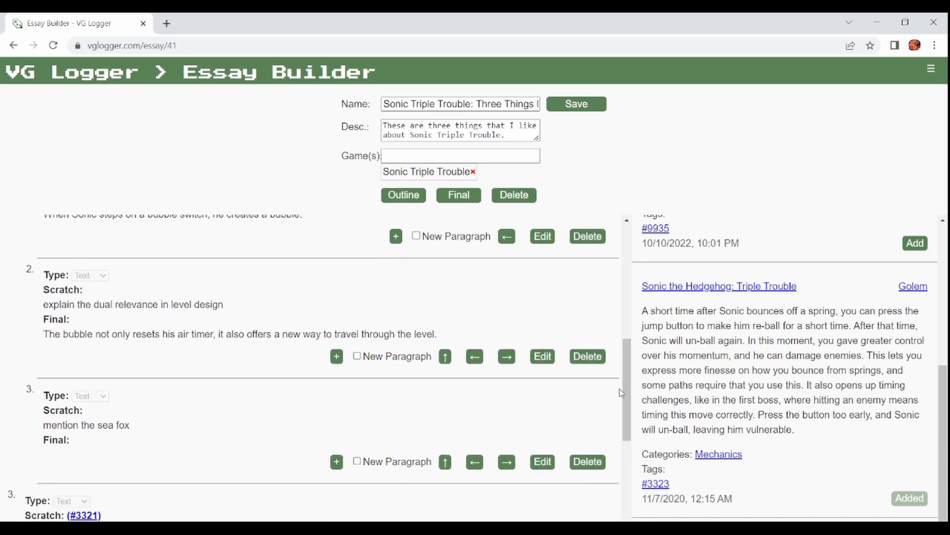
{"action": "left_click", "coordinate": [541, 462]}
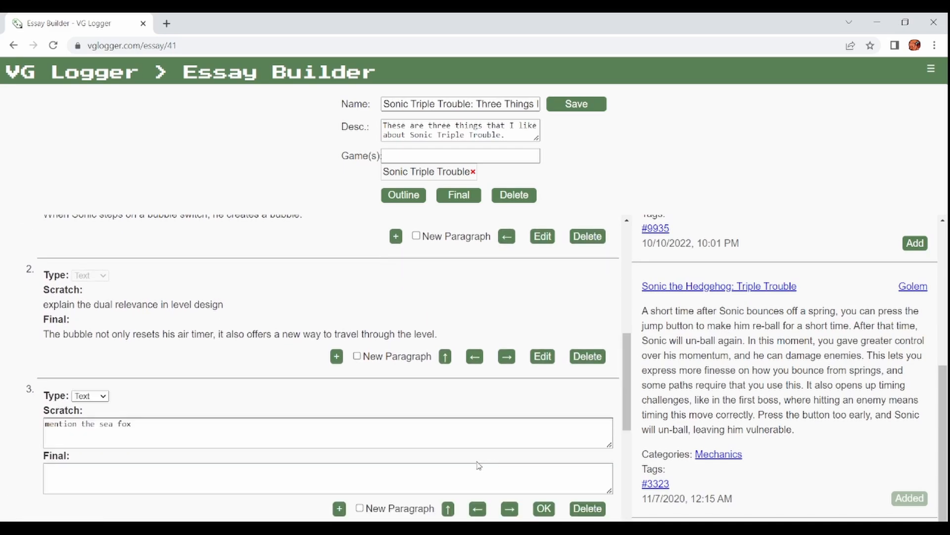
{"action": "left_click", "coordinate": [478, 464]}
{"action": "type", "text": "Taisl"}
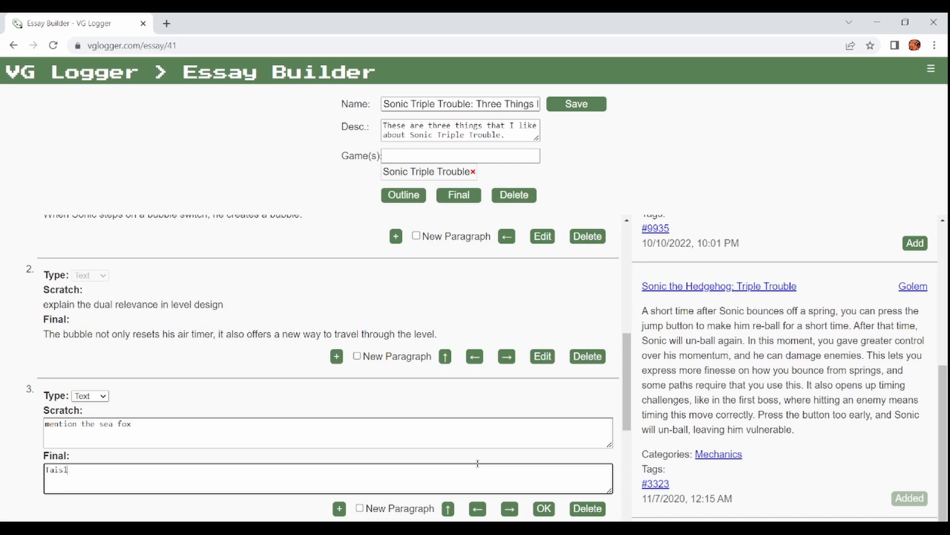
{"action": "type", "text": " has his own way of moving through Tidal"}
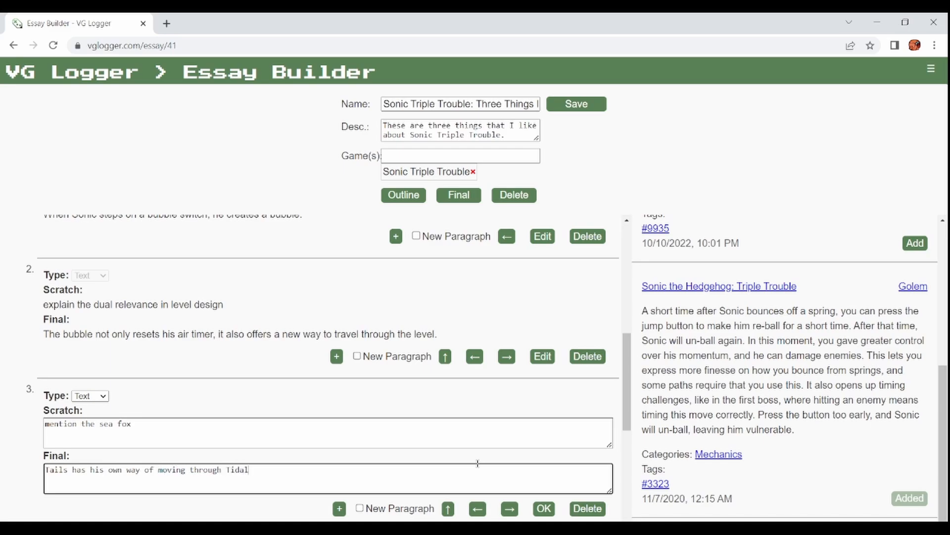
{"action": "type", "text": " Plant Zone in the form of the Sea Fox su"}
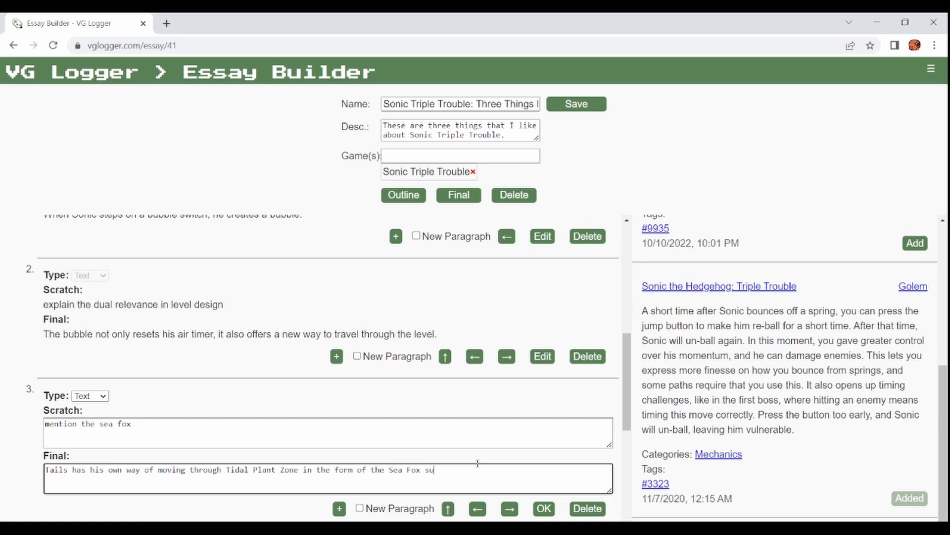
{"action": "type", "text": "bmarine."}
{"action": "left_click", "coordinate": [542, 509]}
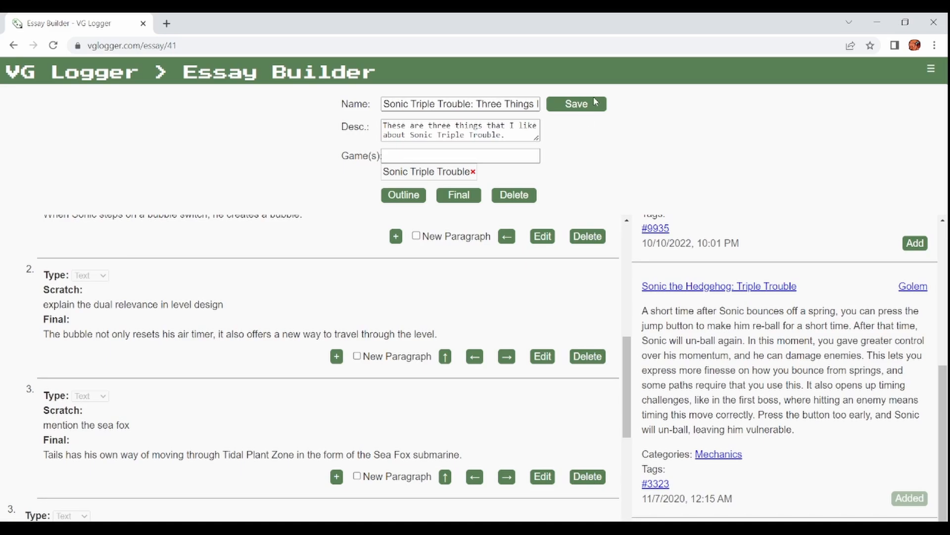
{"action": "left_click", "coordinate": [595, 102]}
Compare the Tidal Plant Zone note with the scratch and final text of its nested entries.
{"action": "scroll", "coordinate": [631, 351], "scroll_direction": "up", "scroll_amount": 2}
{"action": "left_click_drag", "start_coordinate": [631, 352], "coordinate": [638, 285]}
{"action": "left_click_drag", "start_coordinate": [200, 275], "coordinate": [249, 341]}
{"action": "left_click", "coordinate": [249, 340]}
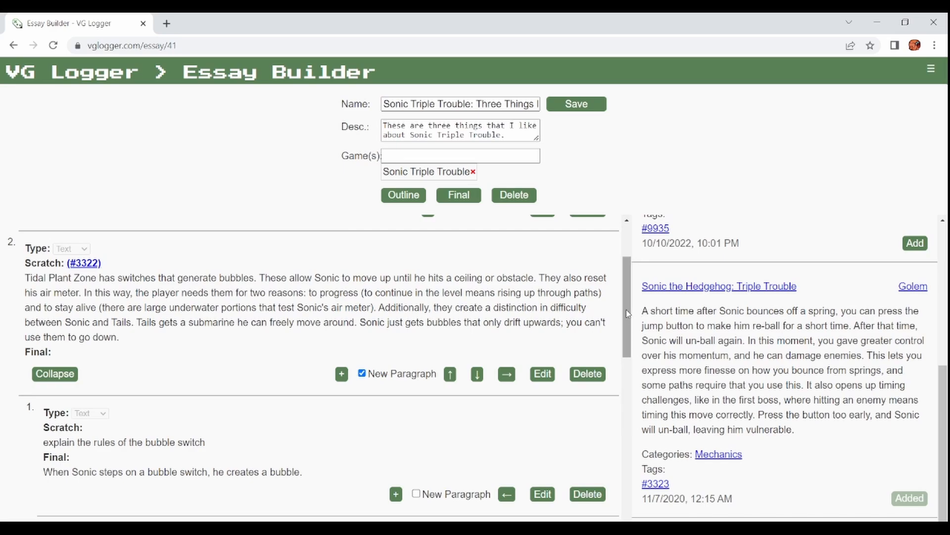
{"action": "left_click_drag", "start_coordinate": [626, 310], "coordinate": [634, 378]}
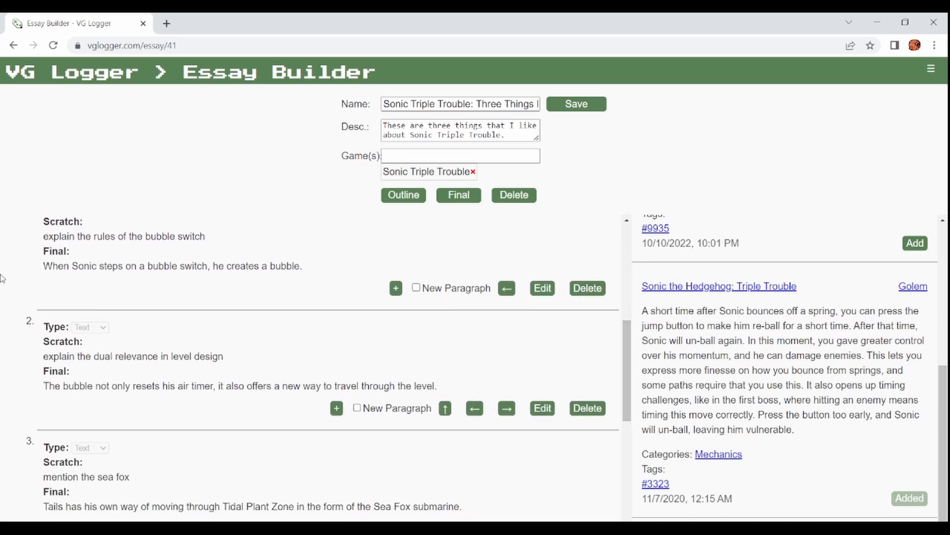
Review the final text of the bubble switch, dual relevance and sea fox entries in the outline.
{"action": "left_click_drag", "start_coordinate": [67, 236], "coordinate": [109, 262]}
{"action": "left_click", "coordinate": [109, 263]}
{"action": "left_click_drag", "start_coordinate": [104, 365], "coordinate": [127, 380]}
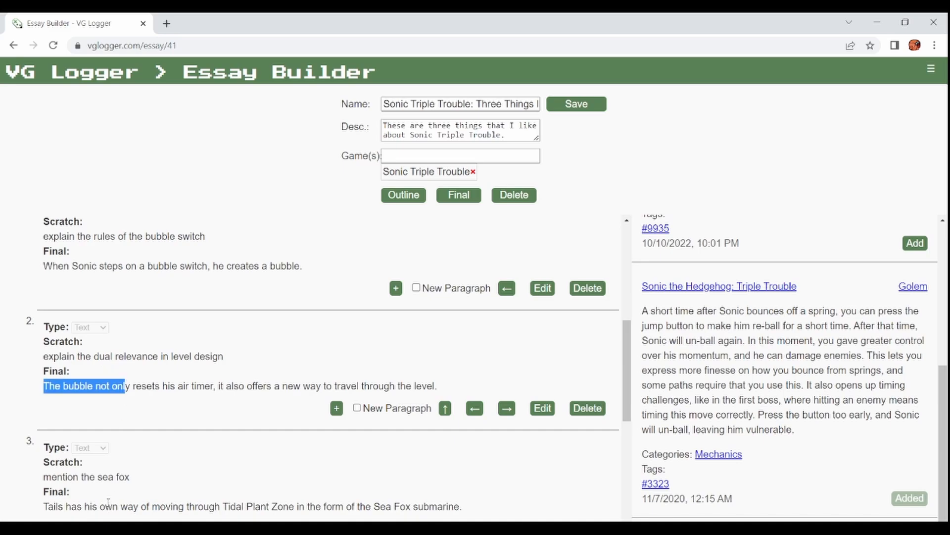
{"action": "left_click_drag", "start_coordinate": [119, 477], "coordinate": [147, 501]}
{"action": "left_click", "coordinate": [146, 502]}
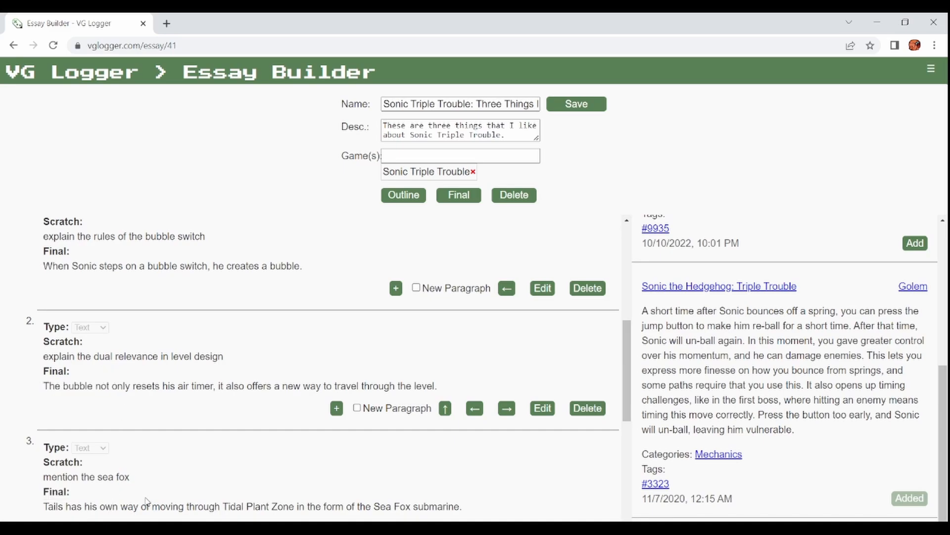
View the final essay, reading its bubble paragraph and the source note behind footnote 1.
{"action": "left_click", "coordinate": [471, 199]}
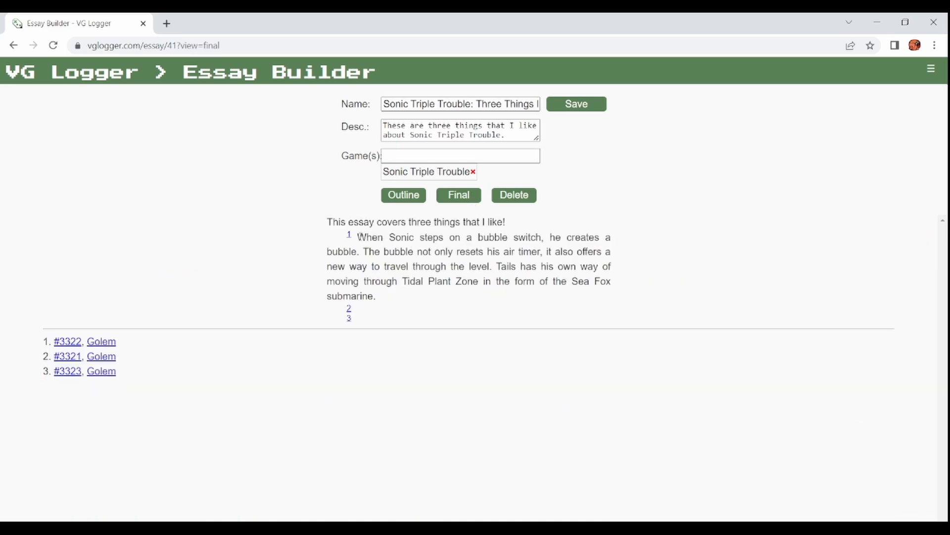
{"action": "left_click_drag", "start_coordinate": [359, 238], "coordinate": [439, 299]}
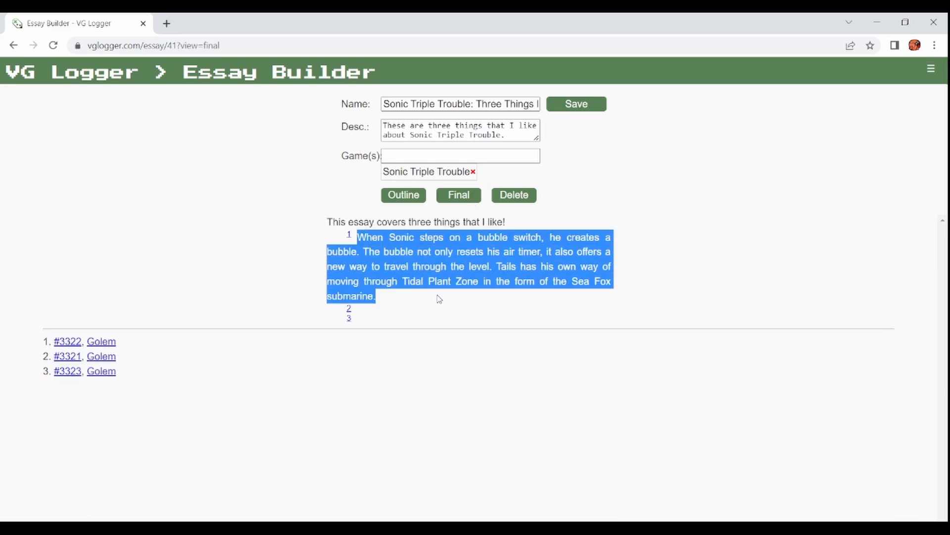
{"action": "left_click", "coordinate": [439, 299]}
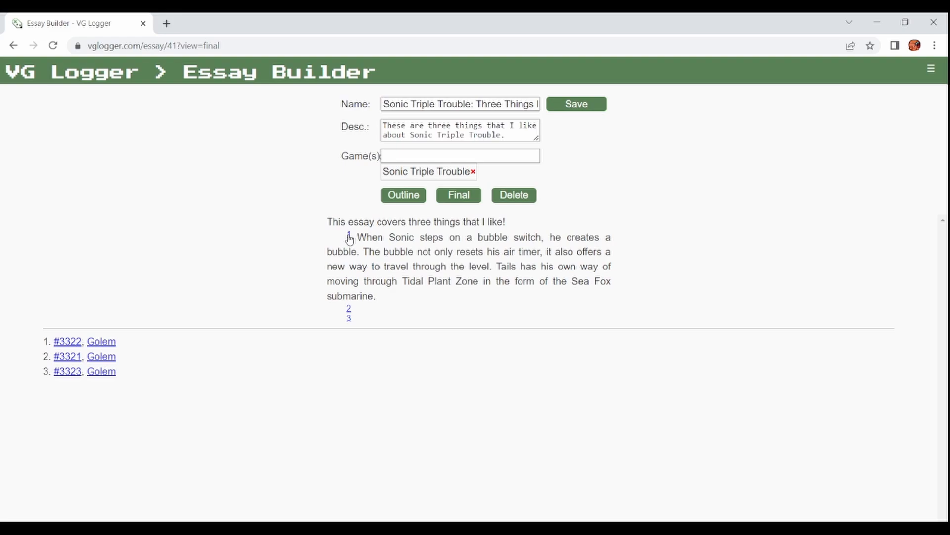
{"action": "left_click", "coordinate": [349, 236]}
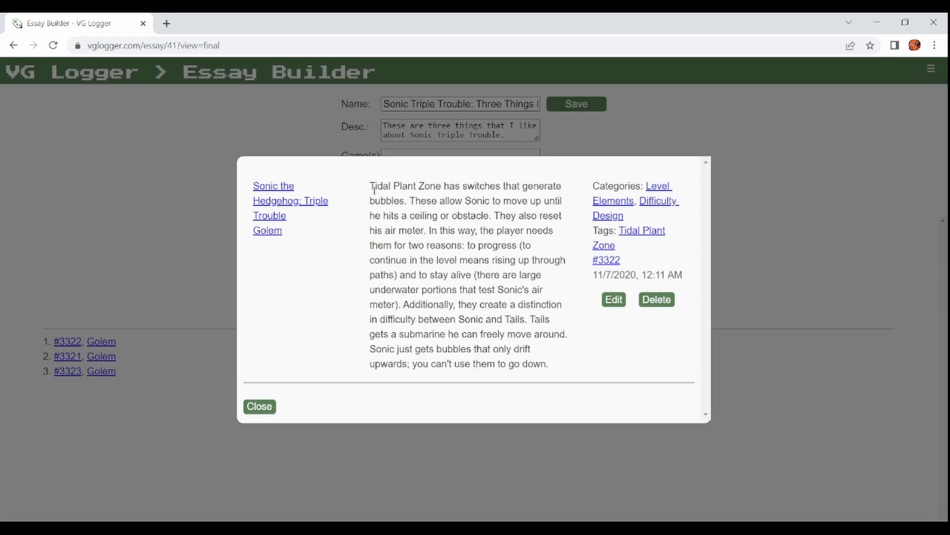
{"action": "left_click_drag", "start_coordinate": [375, 187], "coordinate": [520, 352]}
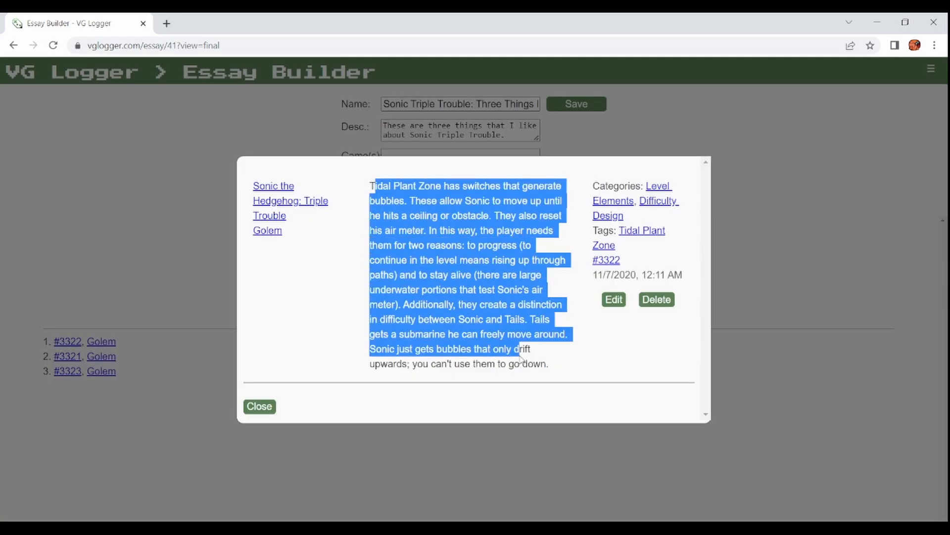
{"action": "left_click", "coordinate": [521, 358]}
{"action": "left_click", "coordinate": [259, 407]}
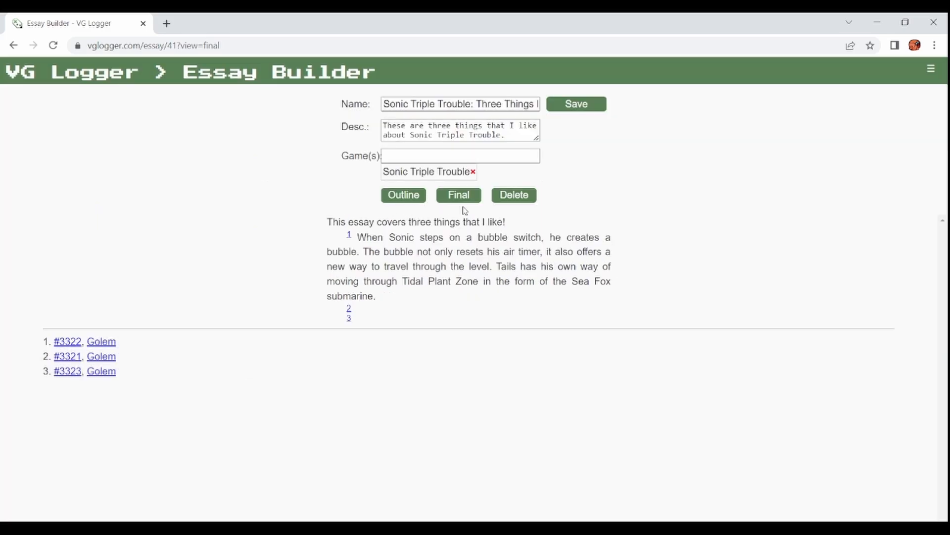
In the outline, move the bubble switch, dual relevance and sea fox entries out one level to the top level.
{"action": "left_click", "coordinate": [404, 196]}
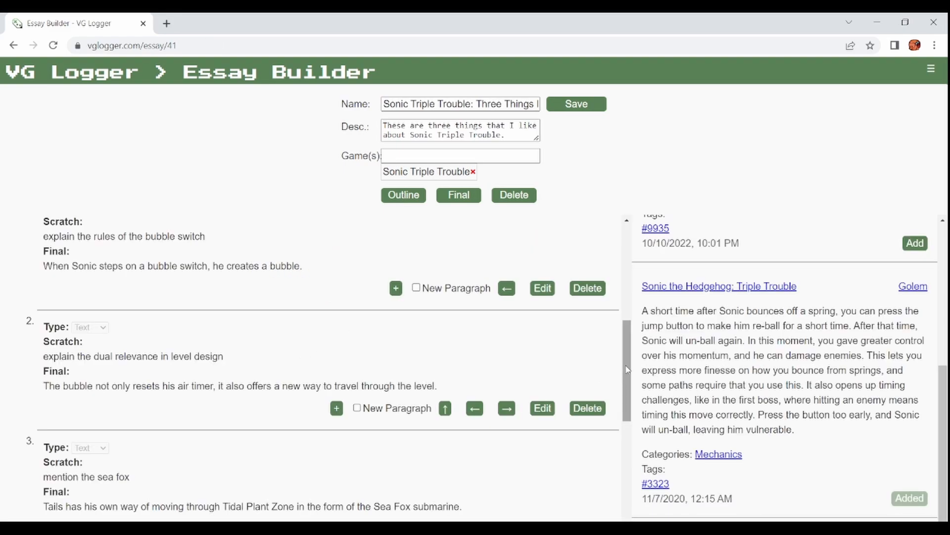
{"action": "scroll", "coordinate": [630, 363], "scroll_direction": "up", "scroll_amount": 1}
{"action": "scroll", "coordinate": [630, 363], "scroll_direction": "up", "scroll_amount": 2}
{"action": "scroll", "coordinate": [594, 326], "scroll_direction": "down", "scroll_amount": 2}
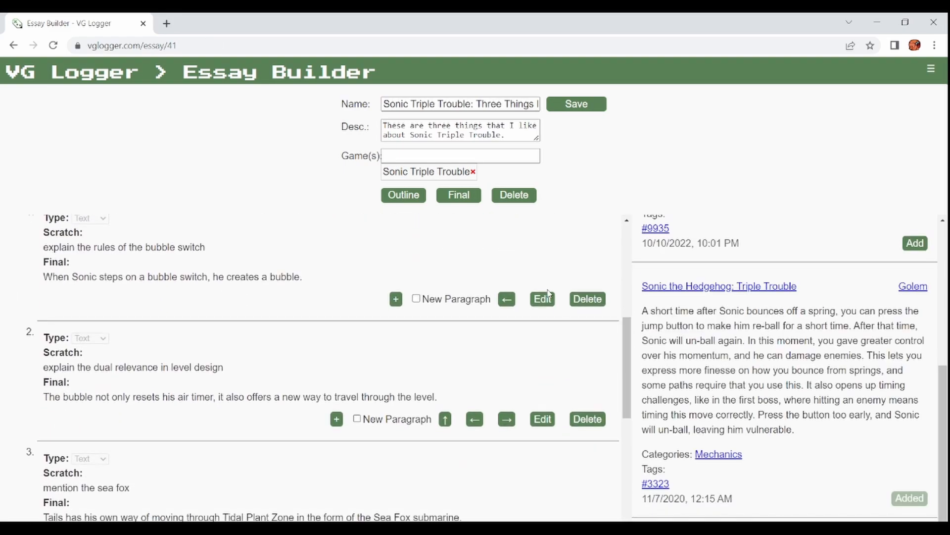
{"action": "left_click", "coordinate": [507, 299]}
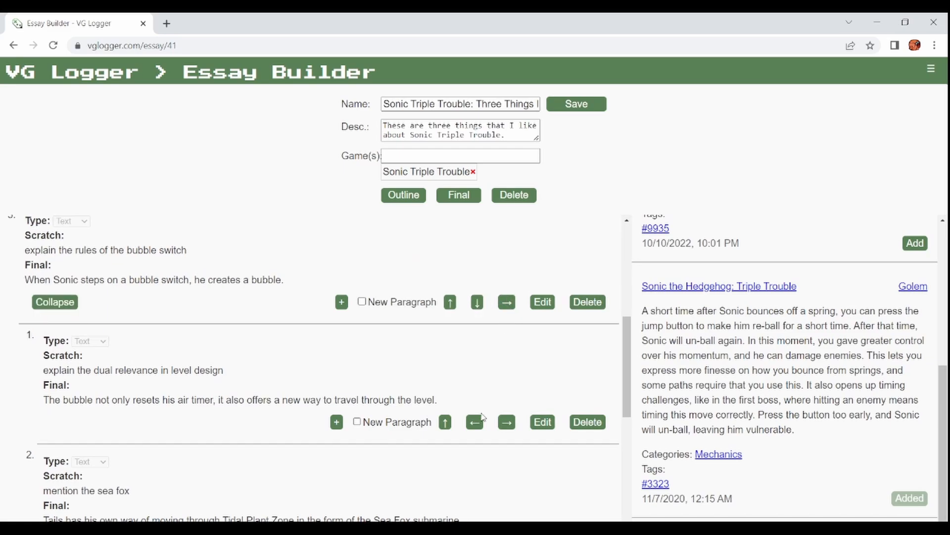
{"action": "left_click", "coordinate": [478, 422]}
{"action": "scroll", "coordinate": [468, 436], "scroll_direction": "down", "scroll_amount": 2}
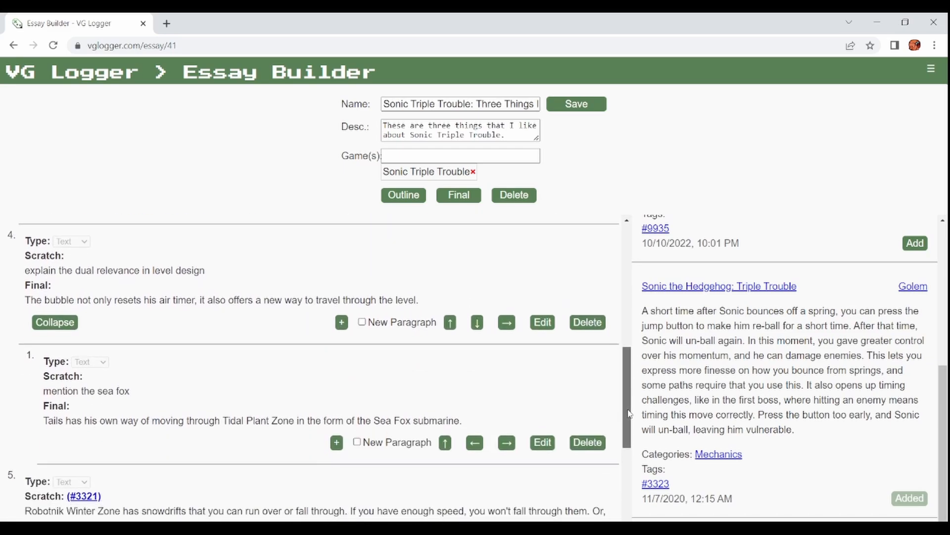
{"action": "left_click", "coordinate": [475, 442]}
Insert an entry after the opening one with scratch text "bubble paragraph", mark it as a new paragraph, and save it.
{"action": "left_click_drag", "start_coordinate": [627, 391], "coordinate": [628, 279]}
{"action": "left_click", "coordinate": [429, 279]}
{"action": "left_click", "coordinate": [513, 377]}
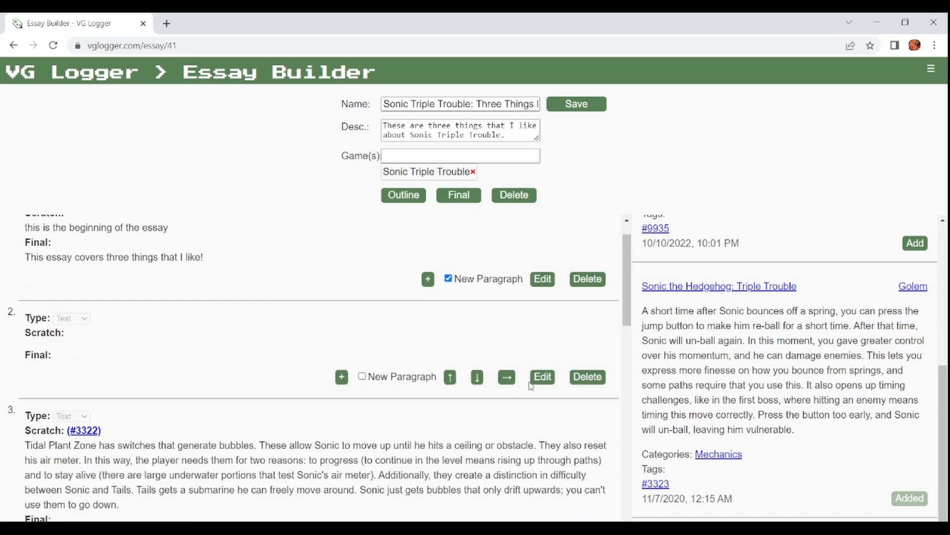
{"action": "left_click", "coordinate": [543, 377]}
{"action": "left_click", "coordinate": [198, 364]}
{"action": "type", "text": "bubble paragraph"}
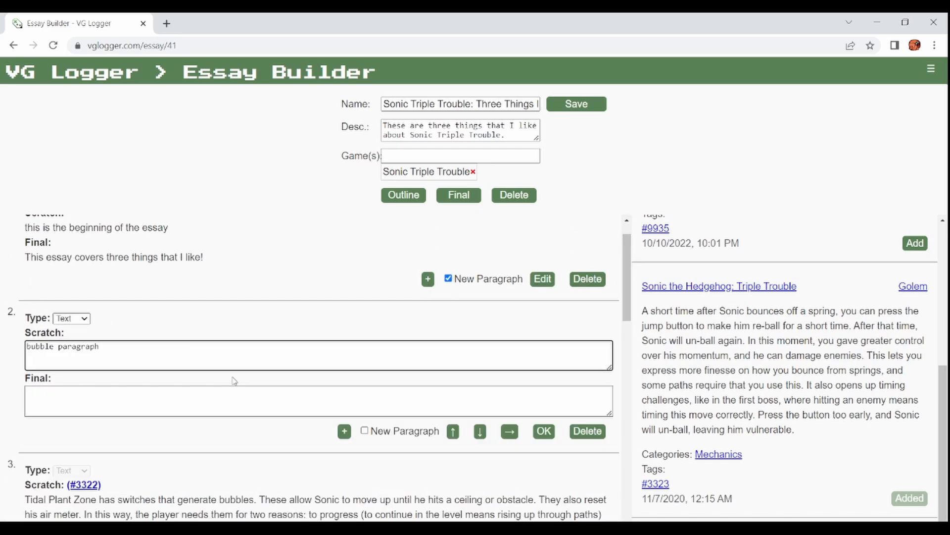
{"action": "left_click", "coordinate": [365, 430]}
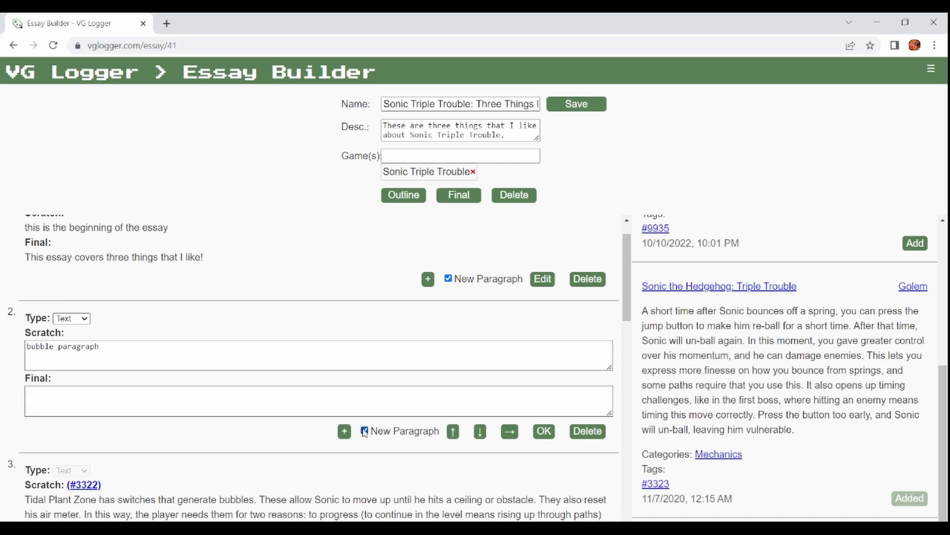
{"action": "left_click", "coordinate": [544, 431]}
Nest note #3322 and the bubble-related entries beneath the bubble paragraph entry, clearing the note's New Paragraph option.
{"action": "left_click_drag", "start_coordinate": [627, 294], "coordinate": [627, 333]}
{"action": "left_click", "coordinate": [505, 441]}
{"action": "left_click", "coordinate": [416, 440]}
{"action": "left_click", "coordinate": [507, 384]}
{"action": "left_click", "coordinate": [504, 501]}
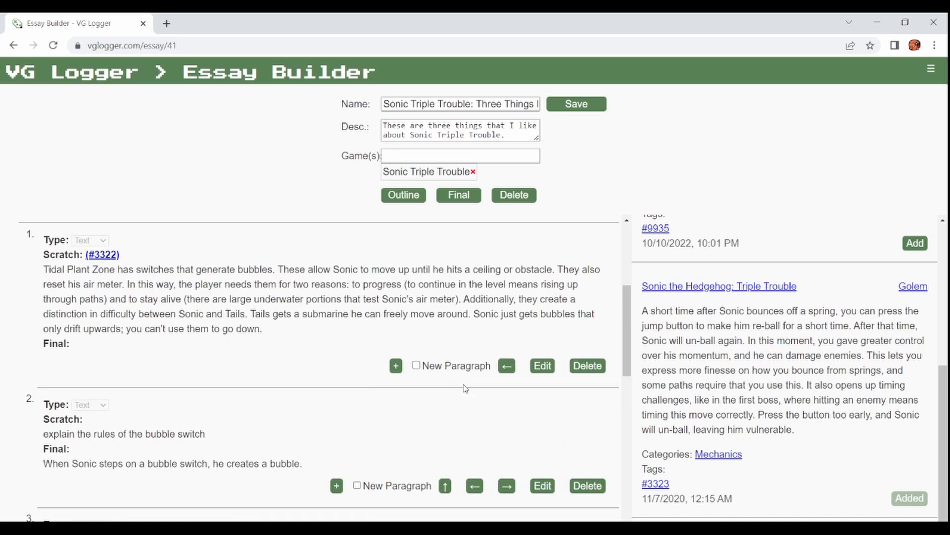
Reorder the nested entries so note #3322 comes last, below the sea fox entry.
{"action": "left_click", "coordinate": [447, 487]}
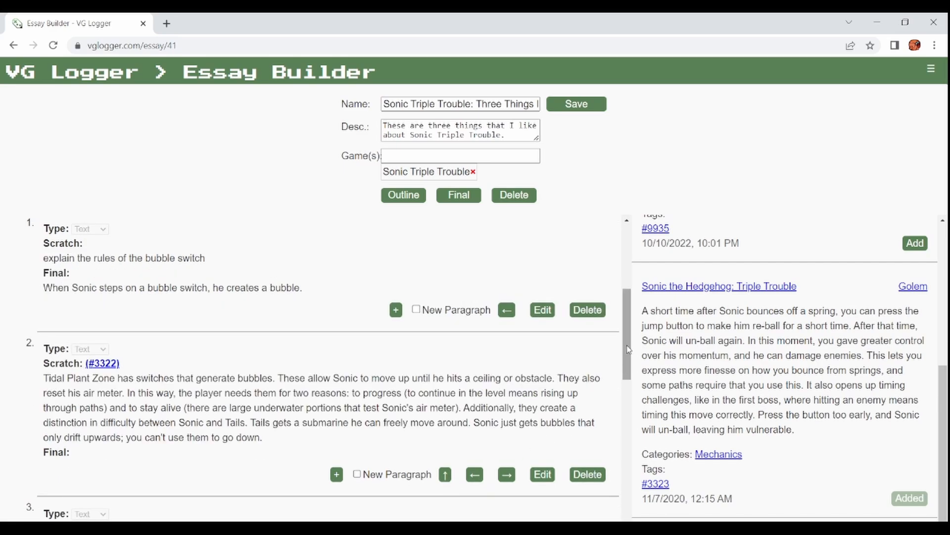
{"action": "left_click_drag", "start_coordinate": [628, 348], "coordinate": [633, 434]}
{"action": "left_click", "coordinate": [446, 466]}
{"action": "left_click", "coordinate": [451, 467]}
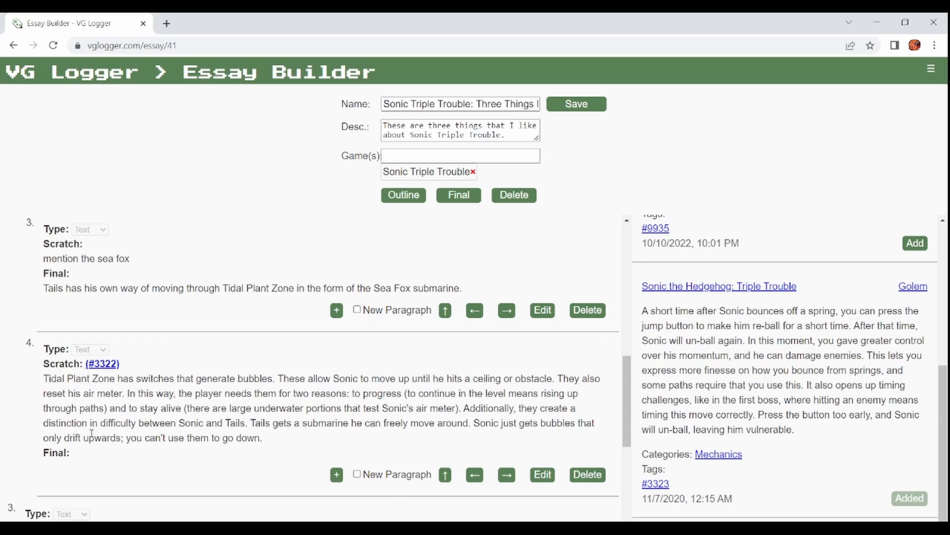
Open the source of note #3322, close it, and review the note's text in the outline.
{"action": "left_click", "coordinate": [104, 364]}
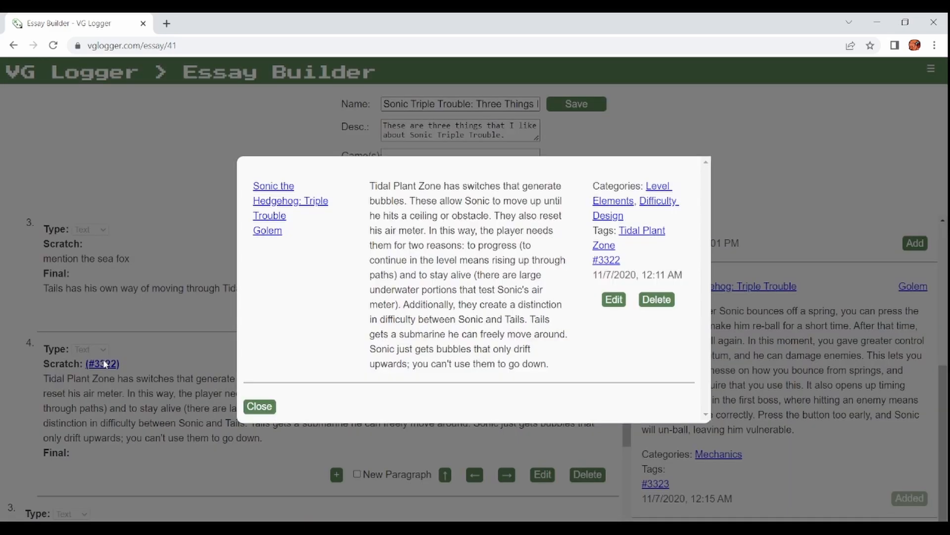
{"action": "left_click", "coordinate": [259, 406]}
{"action": "left_click_drag", "start_coordinate": [192, 354], "coordinate": [246, 437]}
{"action": "left_click_drag", "start_coordinate": [178, 438], "coordinate": [44, 378]}
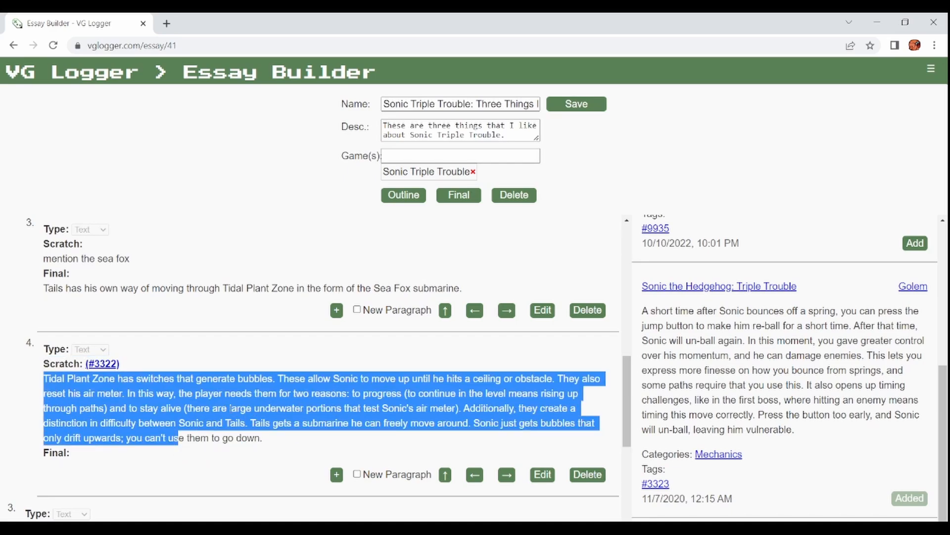
{"action": "left_click", "coordinate": [230, 408]}
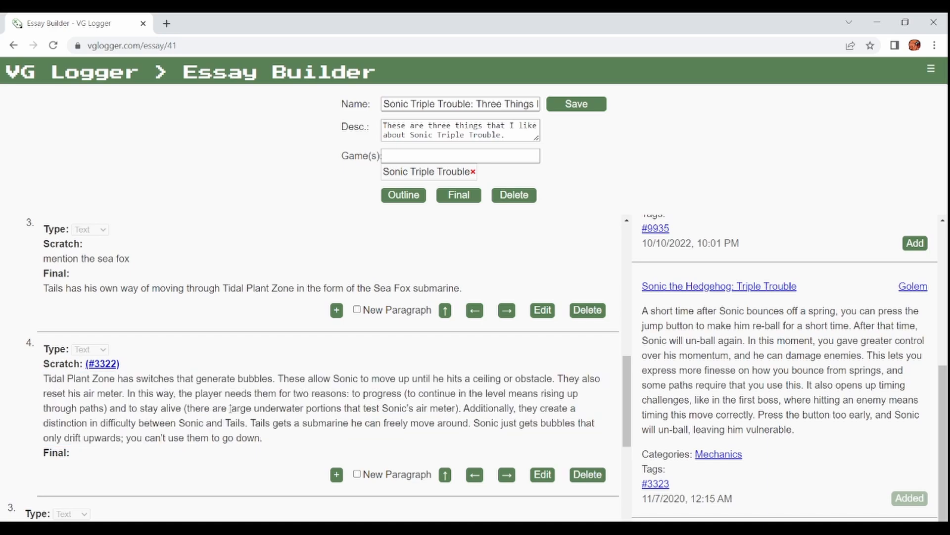
View the final essay again to check the reordered bubble paragraph and the note behind its closing footnote.
{"action": "left_click", "coordinate": [459, 197]}
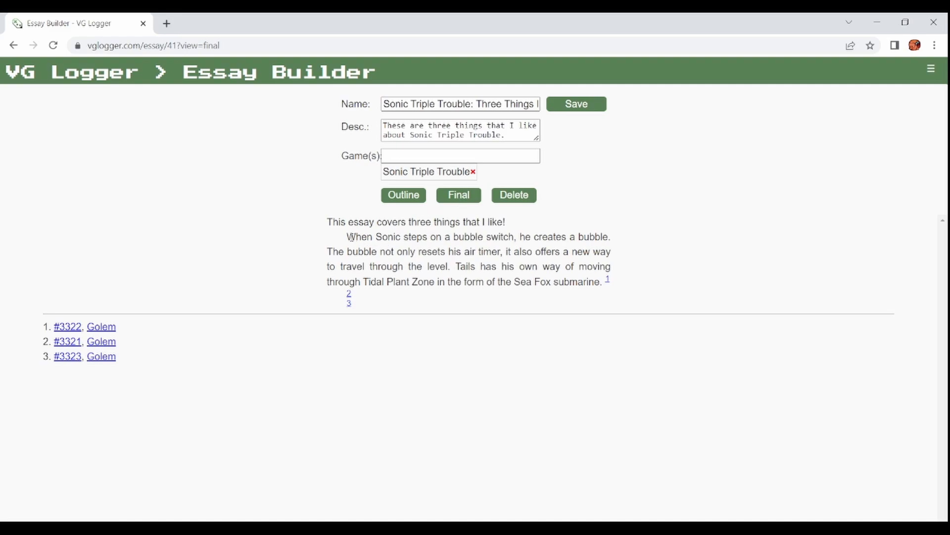
{"action": "left_click_drag", "start_coordinate": [348, 237], "coordinate": [595, 281]}
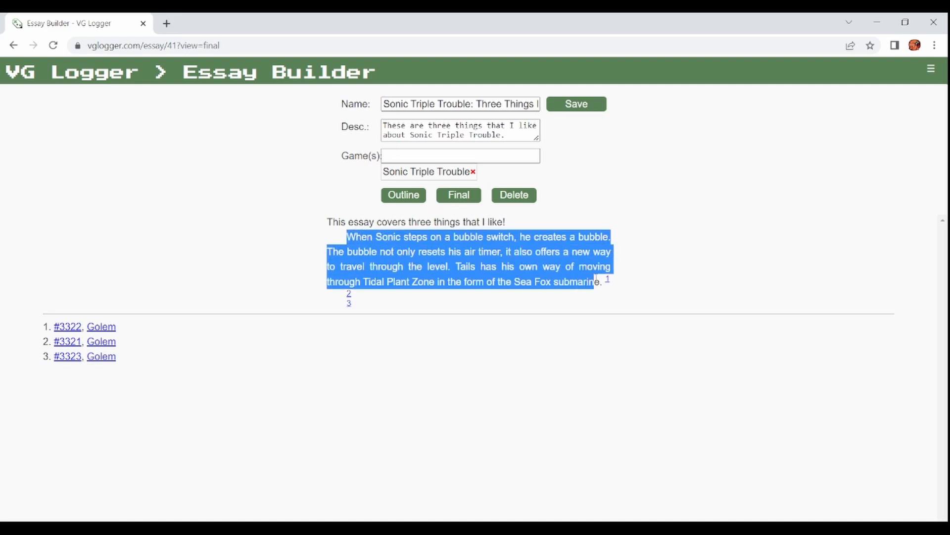
{"action": "left_click", "coordinate": [597, 279]}
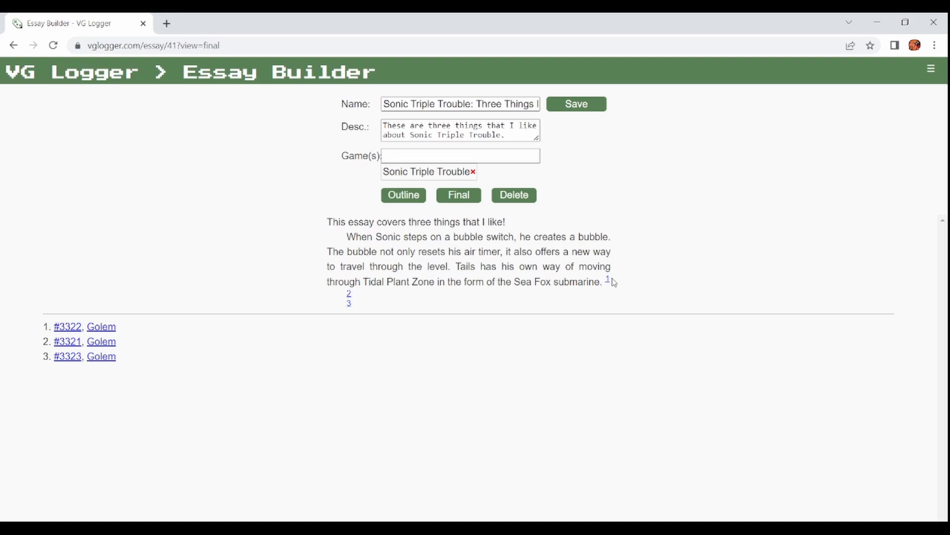
{"action": "left_click", "coordinate": [608, 280]}
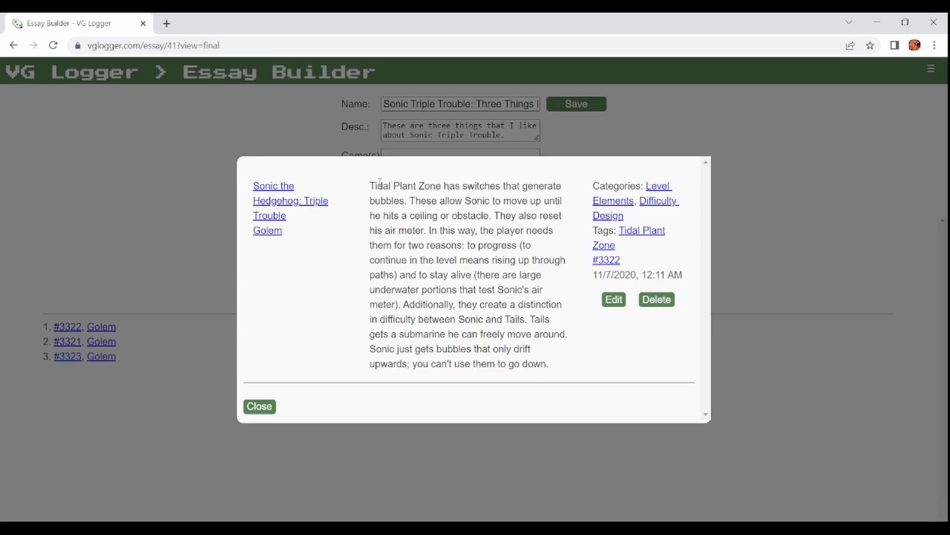
{"action": "left_click_drag", "start_coordinate": [380, 184], "coordinate": [509, 384]}
{"action": "left_click", "coordinate": [510, 384]}
{"action": "left_click", "coordinate": [258, 406]}
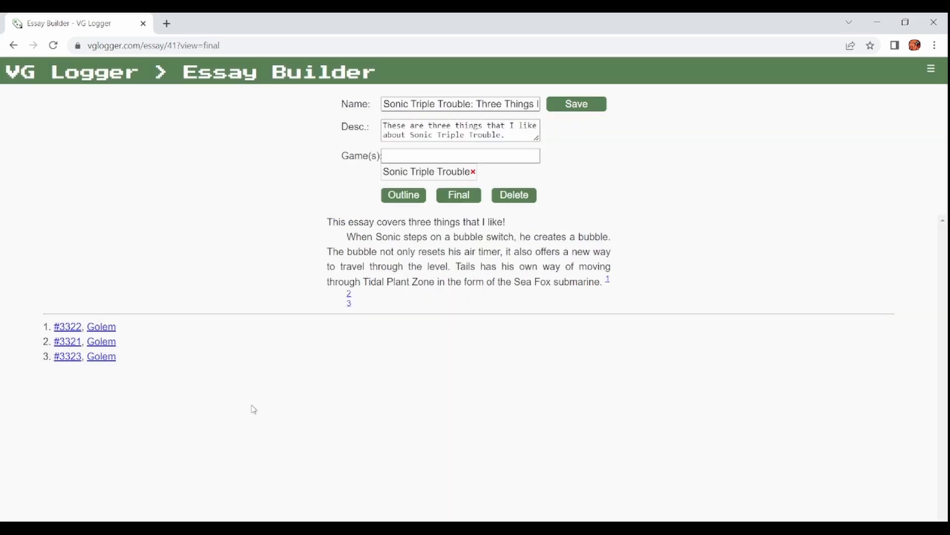
Return to the outline, add a nested entry beneath the sea fox entry, and open it for editing.
{"action": "left_click", "coordinate": [405, 195]}
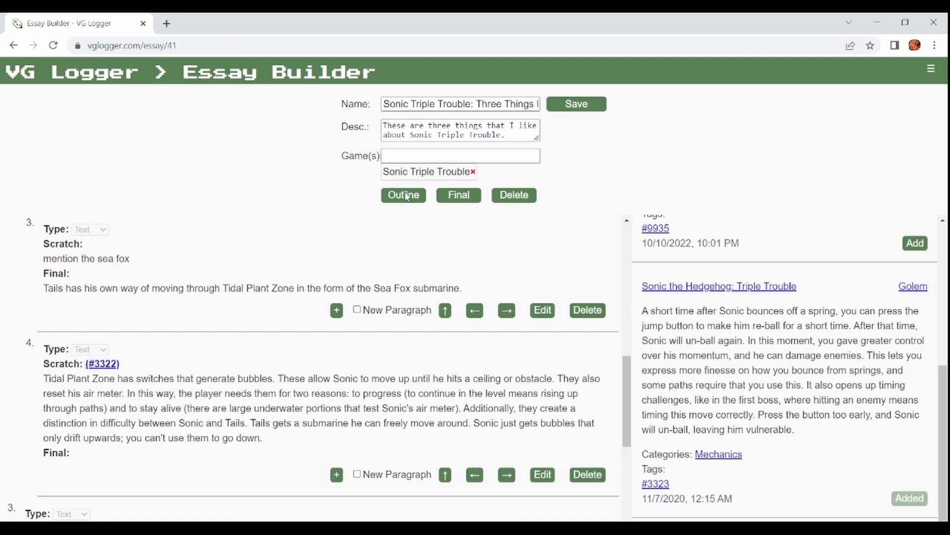
{"action": "mouse_move", "coordinate": [627, 380]}
{"action": "left_mouse_down"}
{"action": "mouse_move", "coordinate": [626, 336]}
{"action": "mouse_move", "coordinate": [629, 395]}
{"action": "mouse_move", "coordinate": [635, 366]}
{"action": "left_mouse_up"}
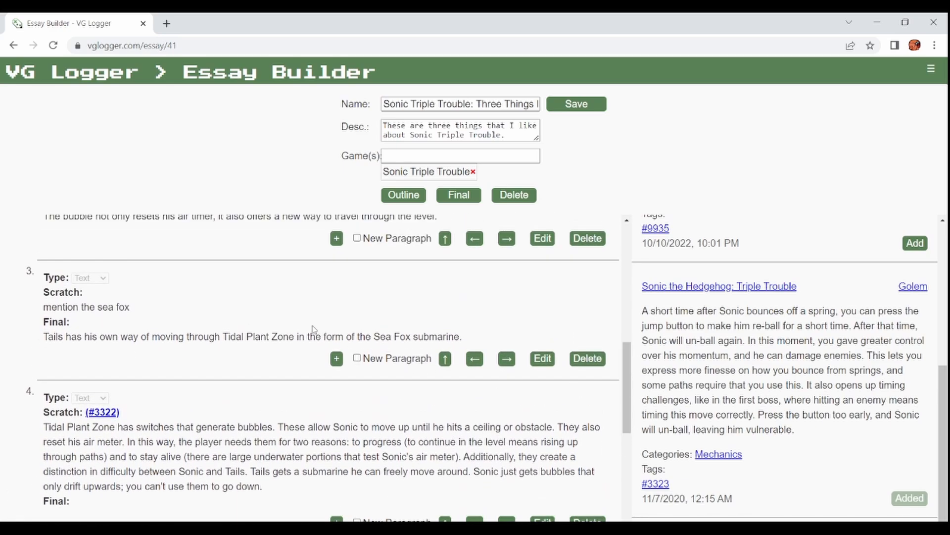
{"action": "left_click", "coordinate": [338, 359]}
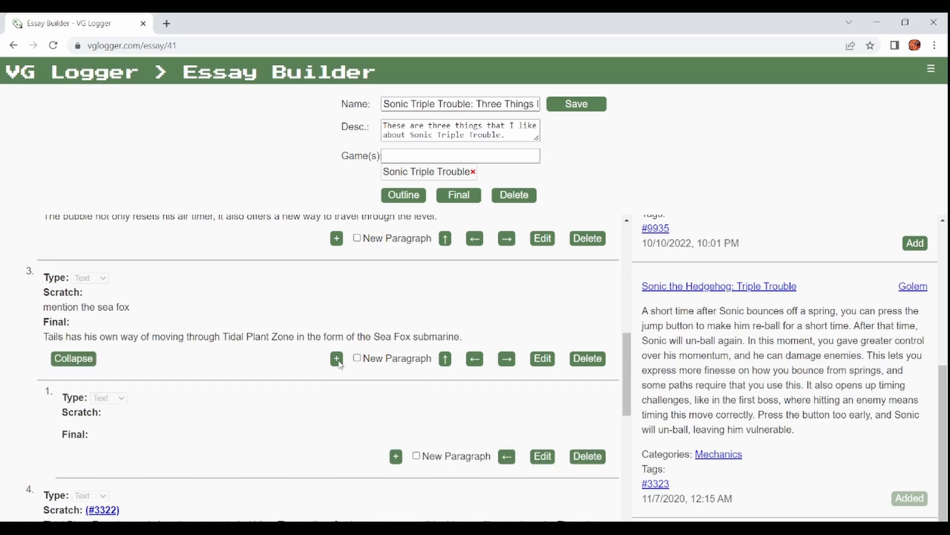
{"action": "scroll", "coordinate": [625, 376], "scroll_direction": "down", "scroll_amount": 2}
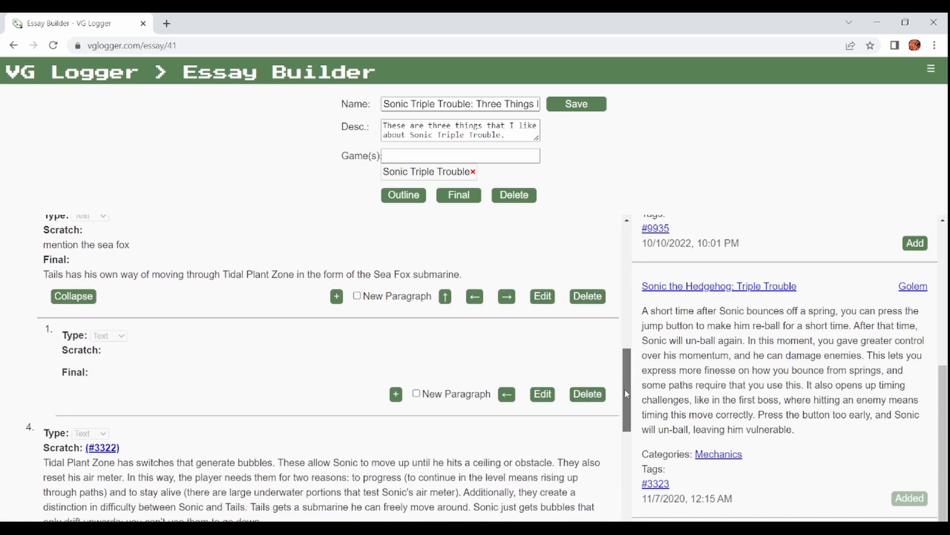
{"action": "left_click", "coordinate": [552, 378]}
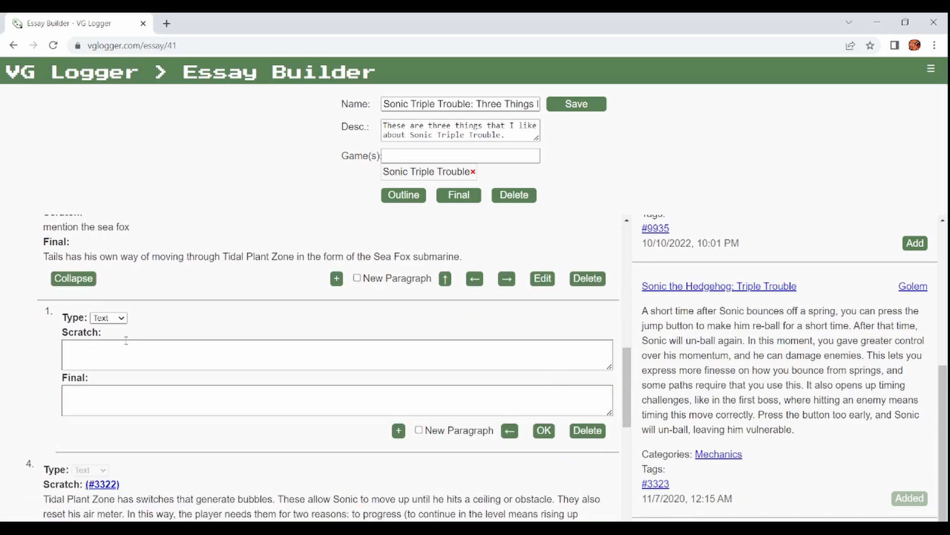
Set the new nested entry's type to Image and upload the screenshot file ending in 143514.png.
{"action": "left_click", "coordinate": [114, 340]}
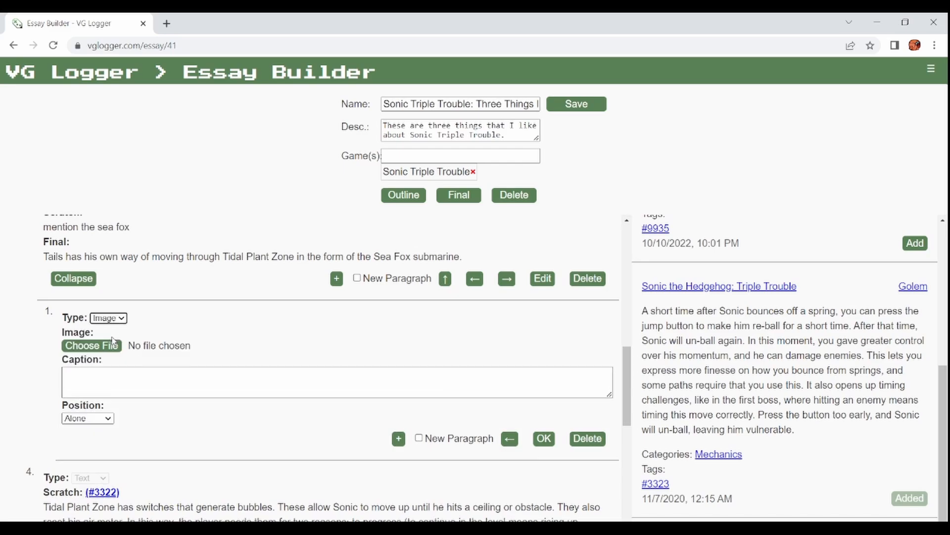
{"action": "left_click", "coordinate": [91, 345]}
{"action": "key", "text": "Return"}
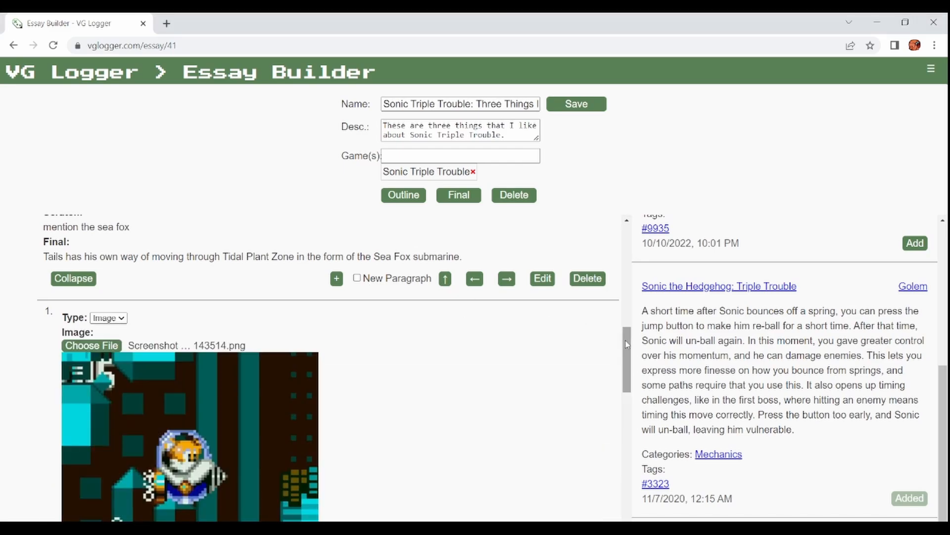
Caption the image "Tails can breathe infinitely in the Sea Fox." and save the entry.
{"action": "left_click_drag", "start_coordinate": [625, 343], "coordinate": [629, 381]}
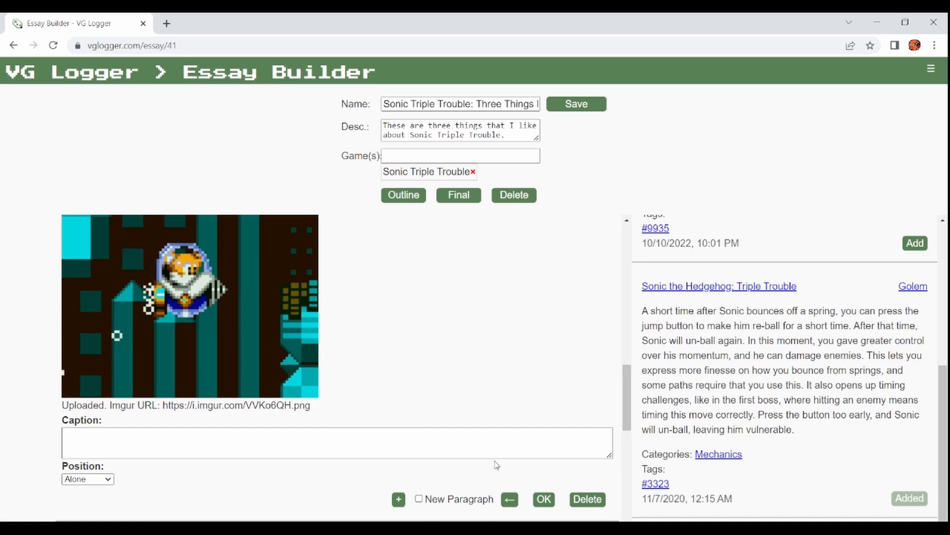
{"action": "left_click", "coordinate": [513, 442]}
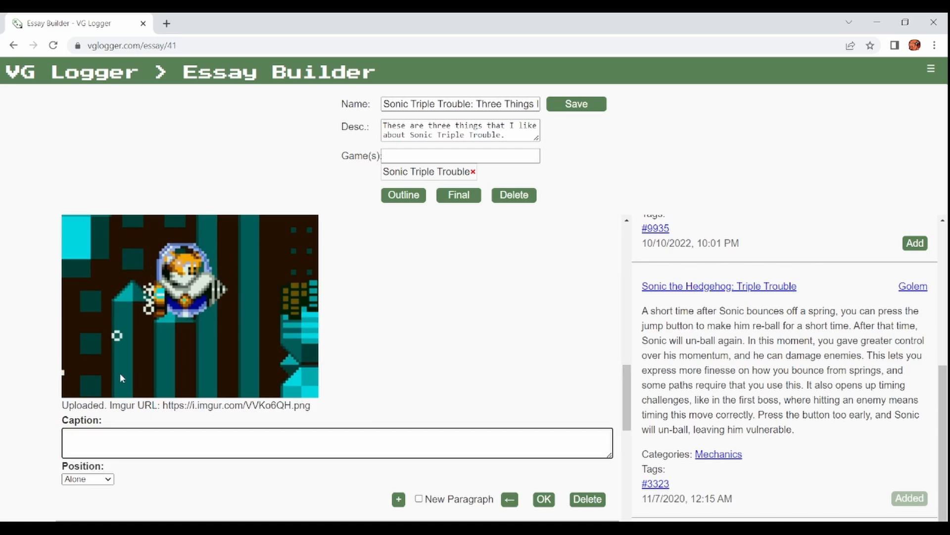
{"action": "left_click_drag", "start_coordinate": [111, 403], "coordinate": [322, 414]}
{"action": "left_click", "coordinate": [400, 444]}
{"action": "type", "text": "Tails can breathe infinitely in the Sea Fox."}
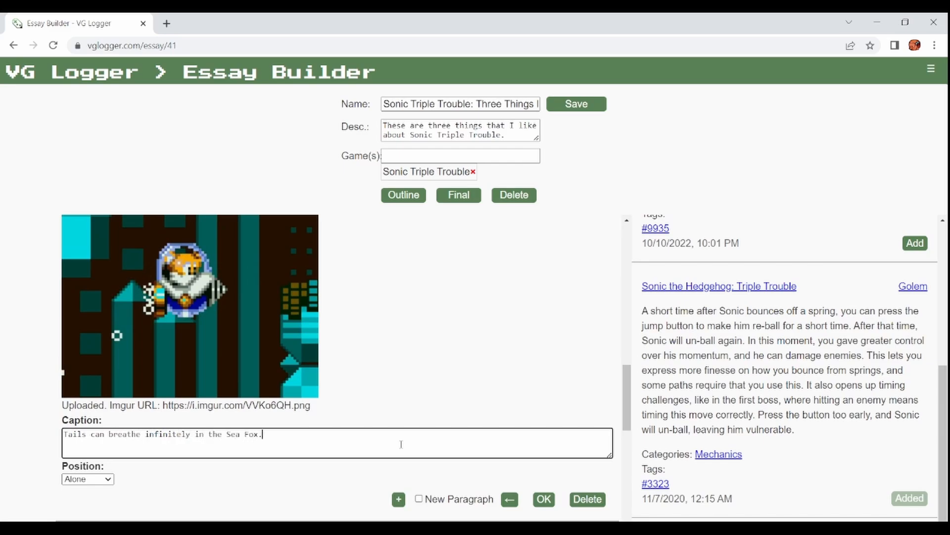
{"action": "left_click", "coordinate": [544, 500]}
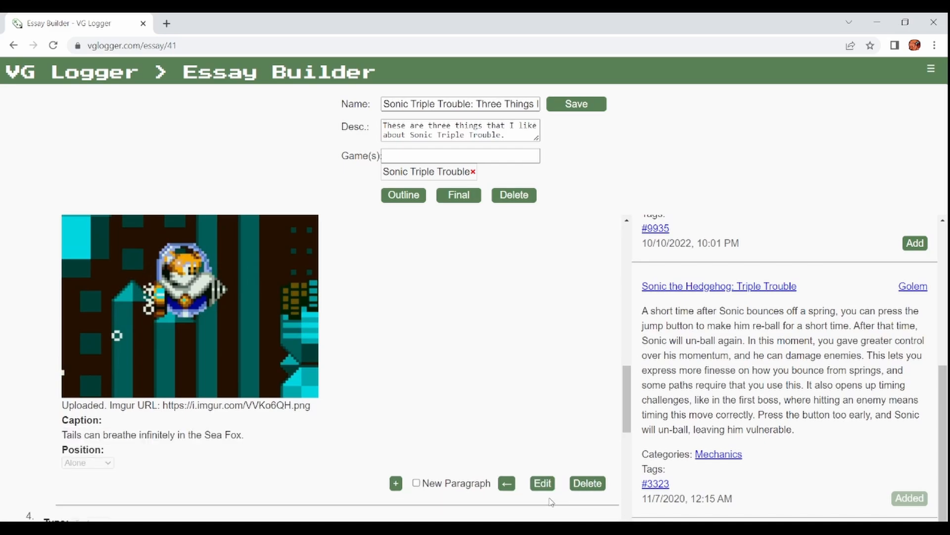
View the final essay to check where the image sits relative to the bubble paragraph's text.
{"action": "left_click", "coordinate": [471, 194]}
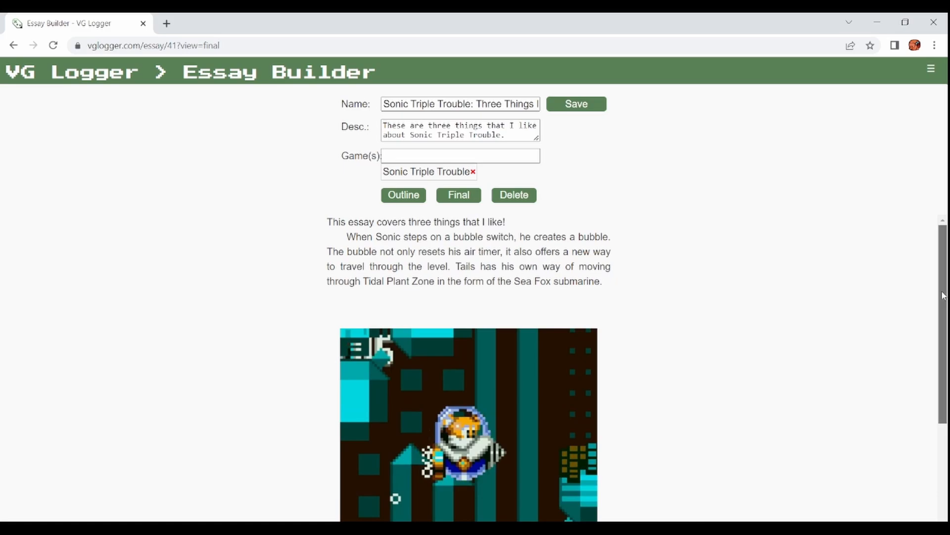
{"action": "left_click_drag", "start_coordinate": [944, 296], "coordinate": [937, 274]}
{"action": "triple_click", "coordinate": [404, 253]}
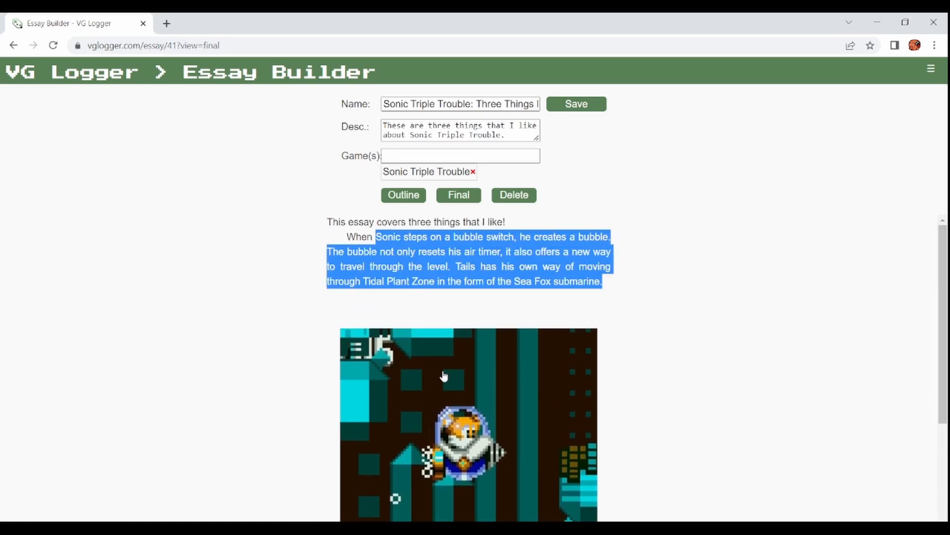
Return to the outline, set the image's position to Inline right, and check the result in the final essay.
{"action": "left_click", "coordinate": [410, 199]}
{"action": "left_click", "coordinate": [541, 482]}
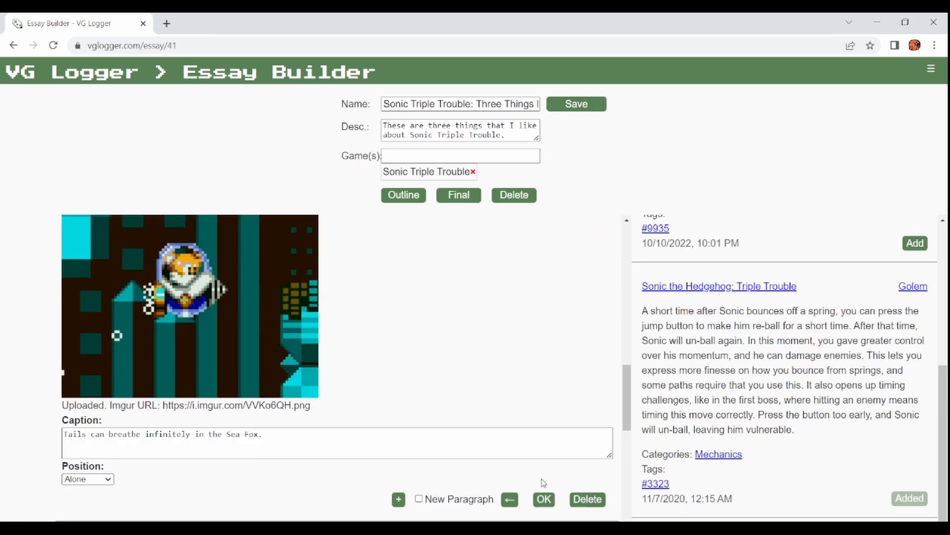
{"action": "left_click", "coordinate": [105, 478]}
{"action": "left_click", "coordinate": [104, 510]}
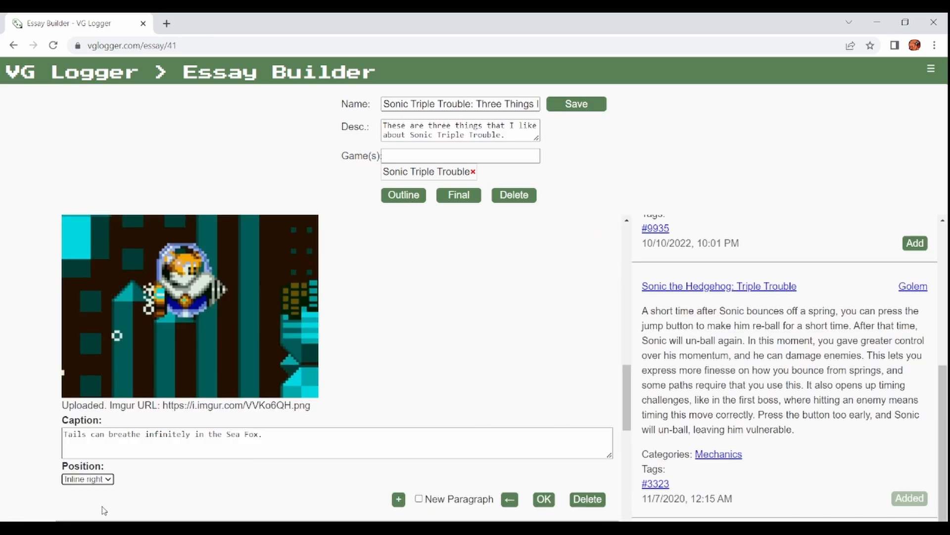
{"action": "left_click", "coordinate": [546, 499]}
{"action": "left_click", "coordinate": [449, 199]}
{"action": "left_click", "coordinate": [411, 196]}
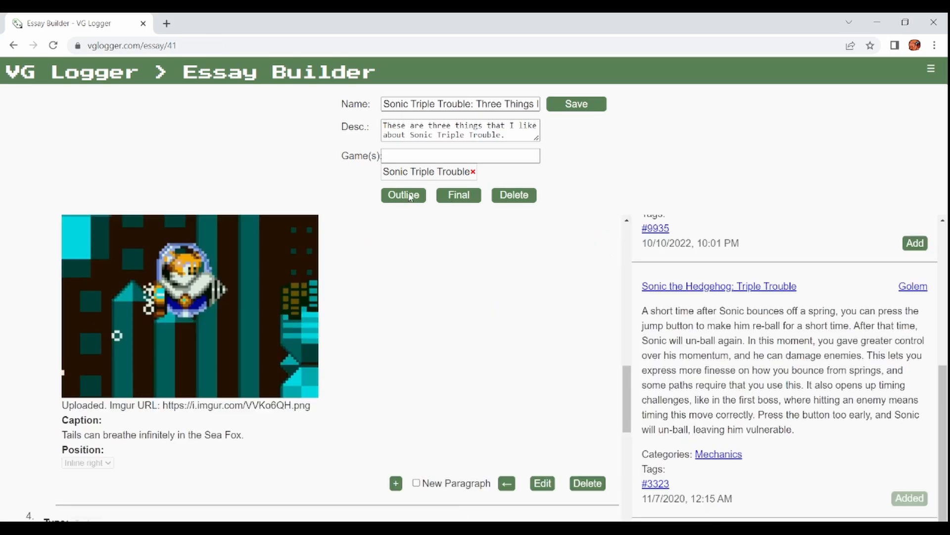
Raise the image entry one level, place it just above the sea fox entry, and view the final essay.
{"action": "left_click", "coordinate": [509, 486]}
{"action": "left_click", "coordinate": [420, 490]}
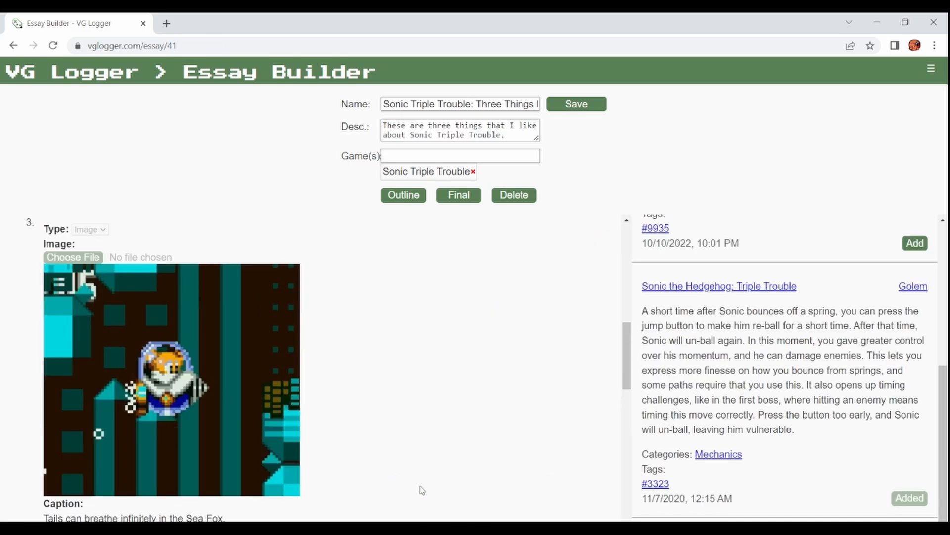
{"action": "left_click", "coordinate": [464, 197]}
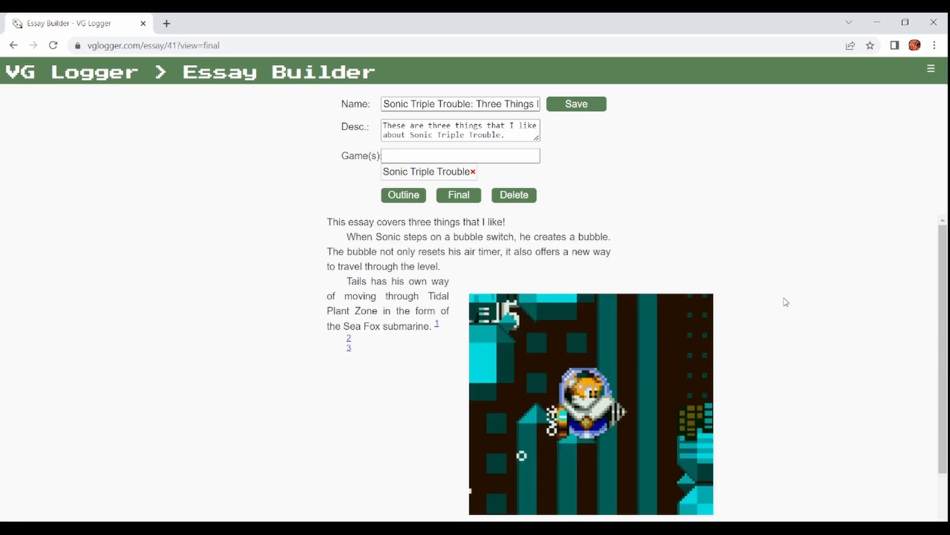
Return to the outline and move the image entry up to first place beneath the bubble paragraph entry.
{"action": "left_click", "coordinate": [409, 196]}
{"action": "scroll", "coordinate": [627, 363], "scroll_direction": "down", "scroll_amount": 3}
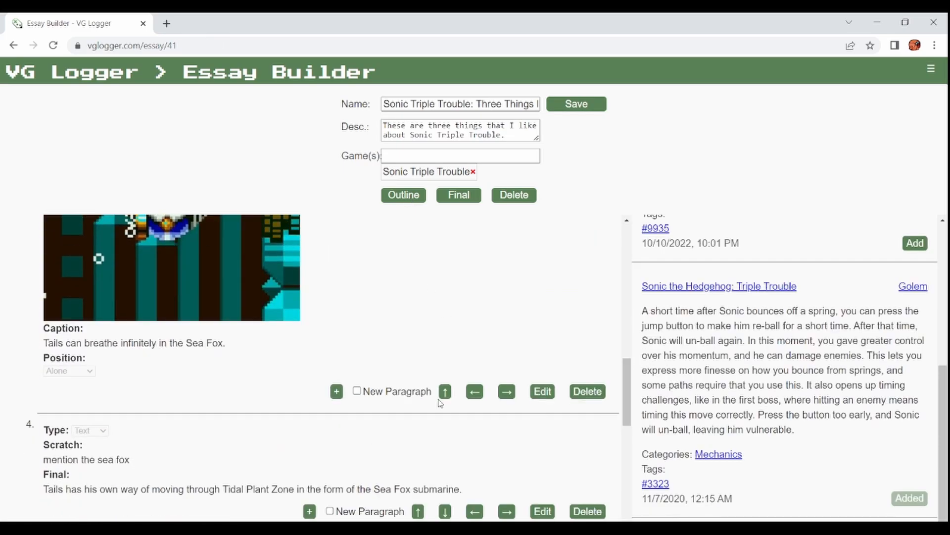
{"action": "scroll", "coordinate": [627, 363], "scroll_direction": "up", "scroll_amount": 3}
{"action": "scroll", "coordinate": [625, 362], "scroll_direction": "down", "scroll_amount": 3}
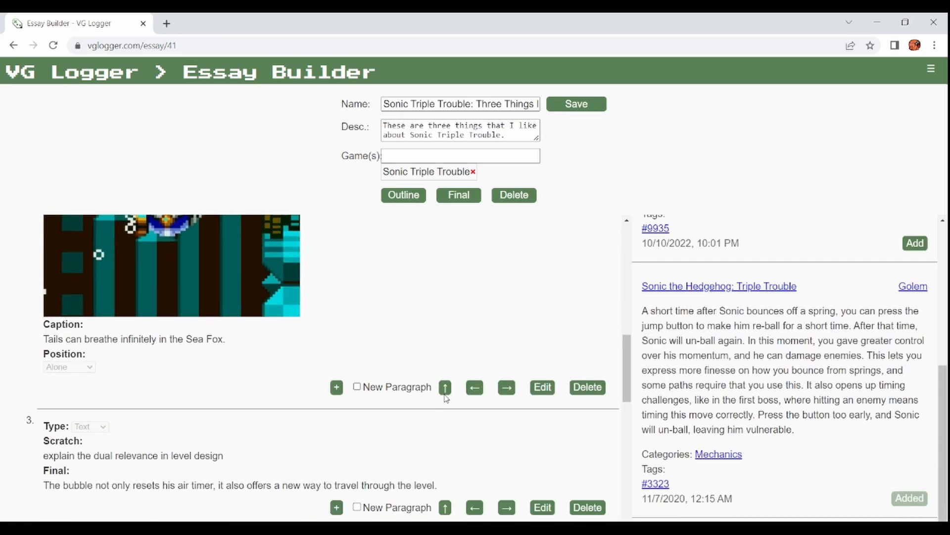
{"action": "scroll", "coordinate": [624, 341], "scroll_direction": "up", "scroll_amount": 6}
{"action": "scroll", "coordinate": [632, 300], "scroll_direction": "down", "scroll_amount": 1}
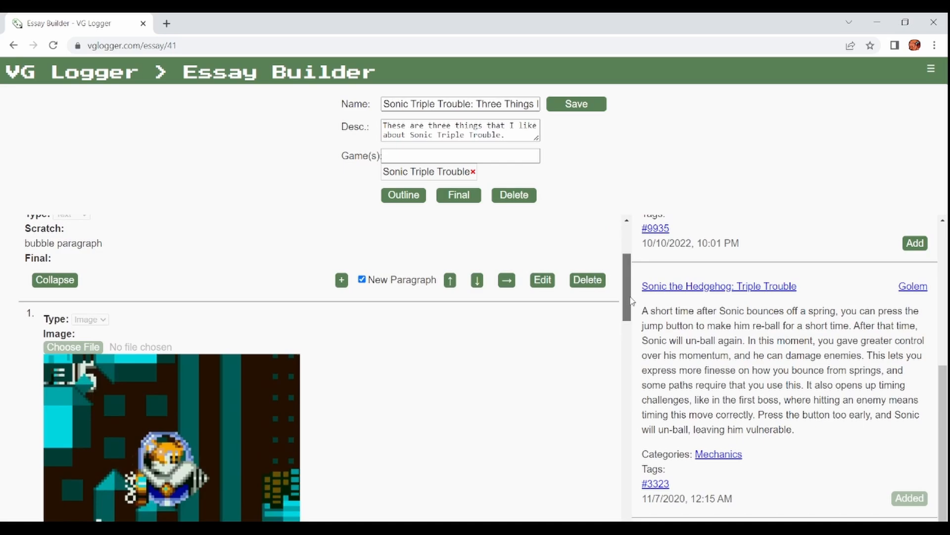
View the final essay, open the Sea Fox image enlarged, and close it again.
{"action": "left_click", "coordinate": [470, 195]}
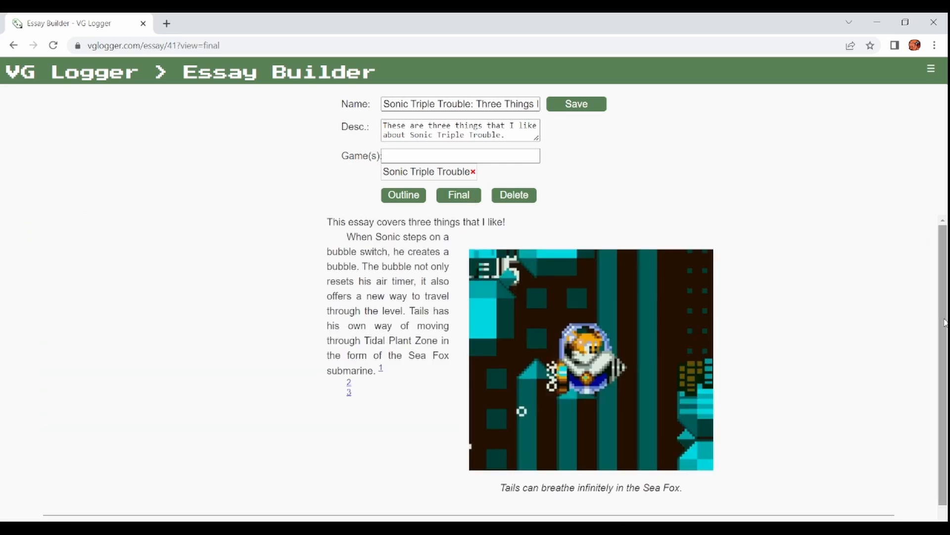
{"action": "left_click", "coordinate": [646, 340]}
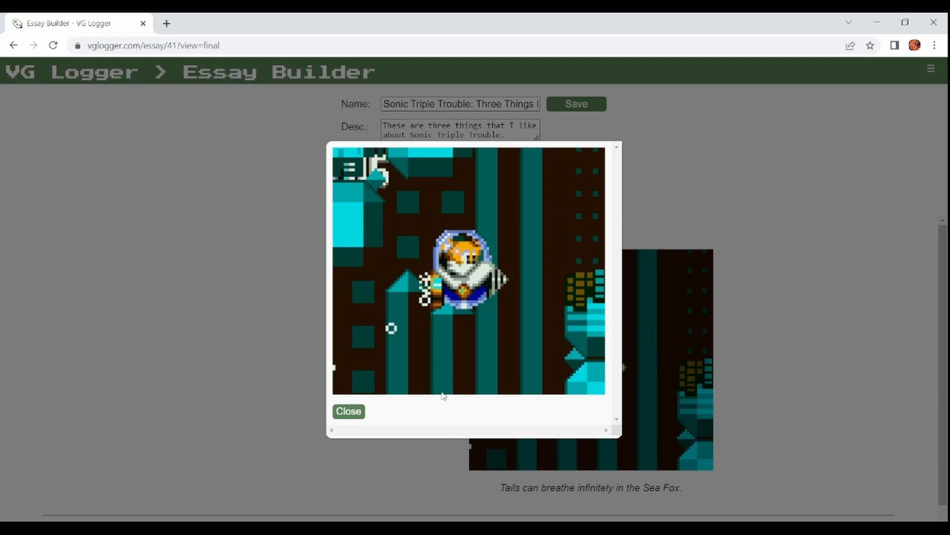
{"action": "left_click", "coordinate": [349, 411]}
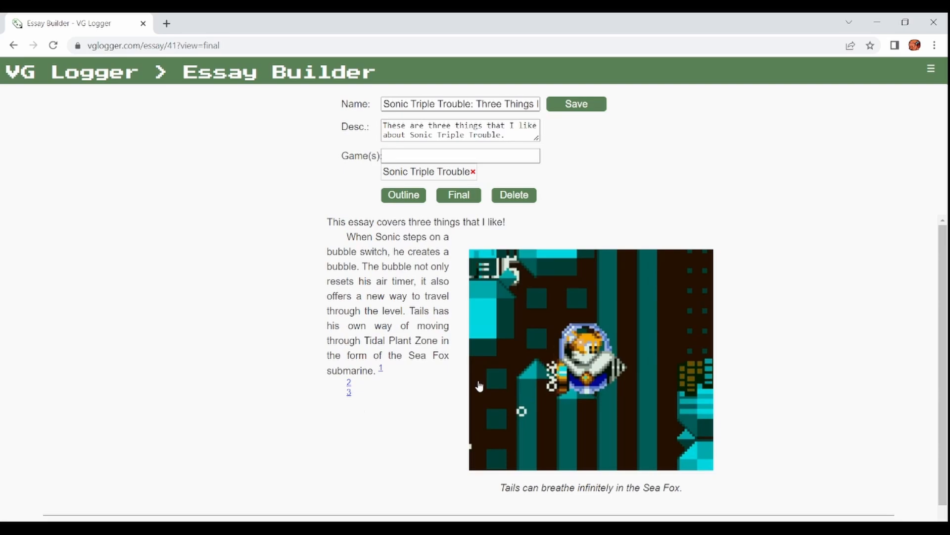
Return to the outline and collapse the entries nested under the bubble paragraph.
{"action": "left_click", "coordinate": [409, 199]}
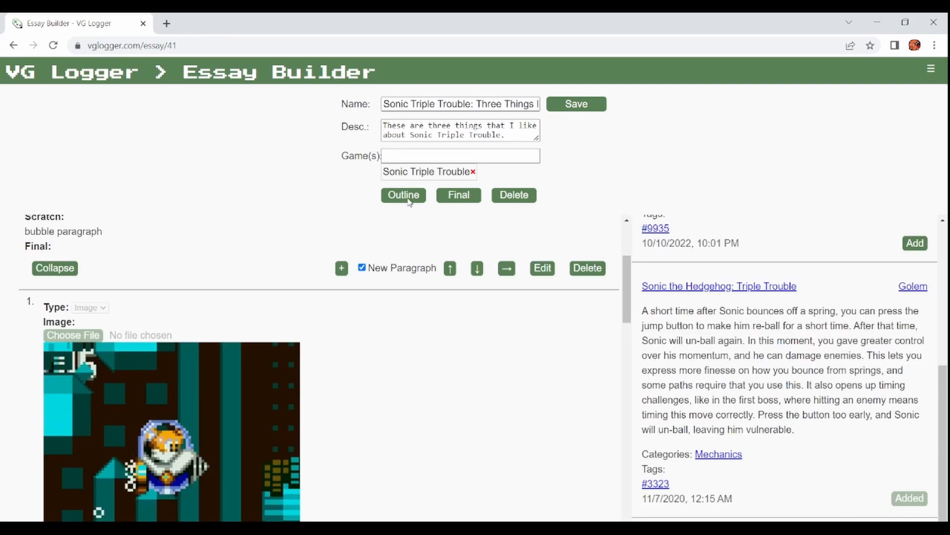
{"action": "scroll", "coordinate": [624, 282], "scroll_direction": "up", "scroll_amount": 3}
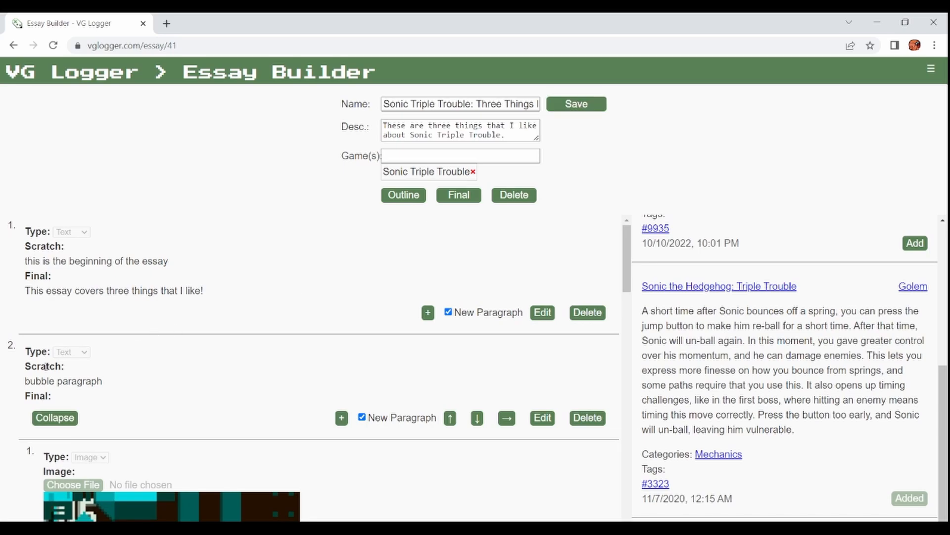
{"action": "left_click_drag", "start_coordinate": [27, 384], "coordinate": [175, 385]}
{"action": "left_click", "coordinate": [174, 385]}
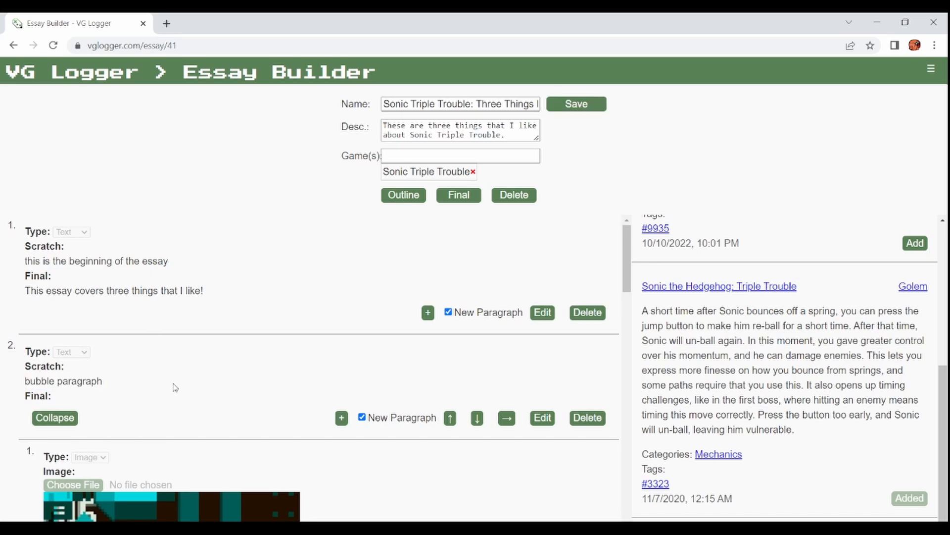
{"action": "left_click", "coordinate": [62, 422]}
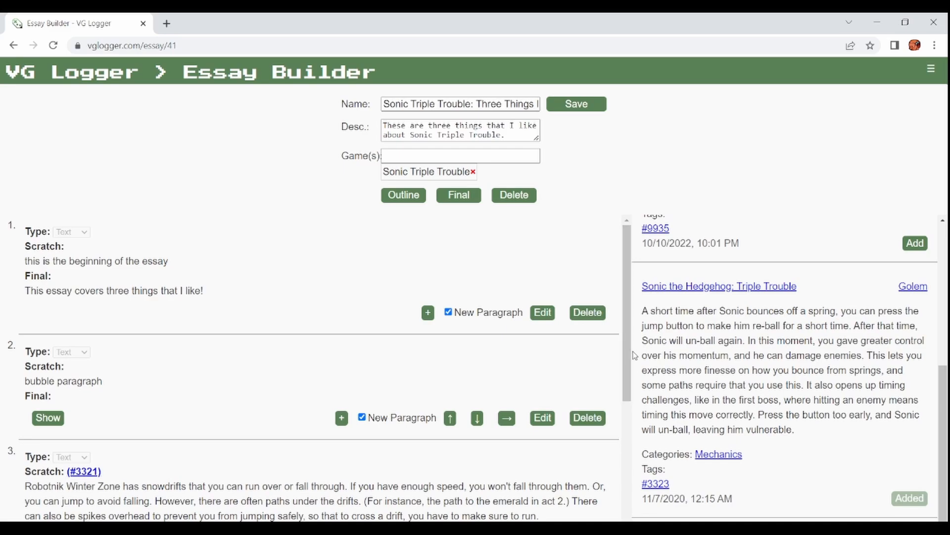
Add an empty text entry in note #3323's place at the outline's end and nest the note beneath it.
{"action": "left_click_drag", "start_coordinate": [629, 354], "coordinate": [631, 519]}
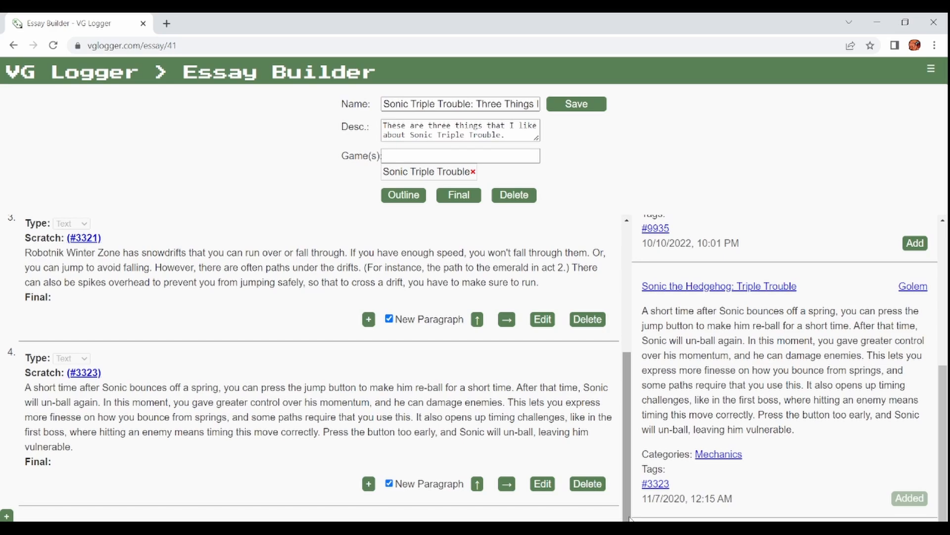
{"action": "left_click", "coordinate": [367, 485]}
{"action": "scroll", "coordinate": [625, 502], "scroll_direction": "down", "scroll_amount": 2}
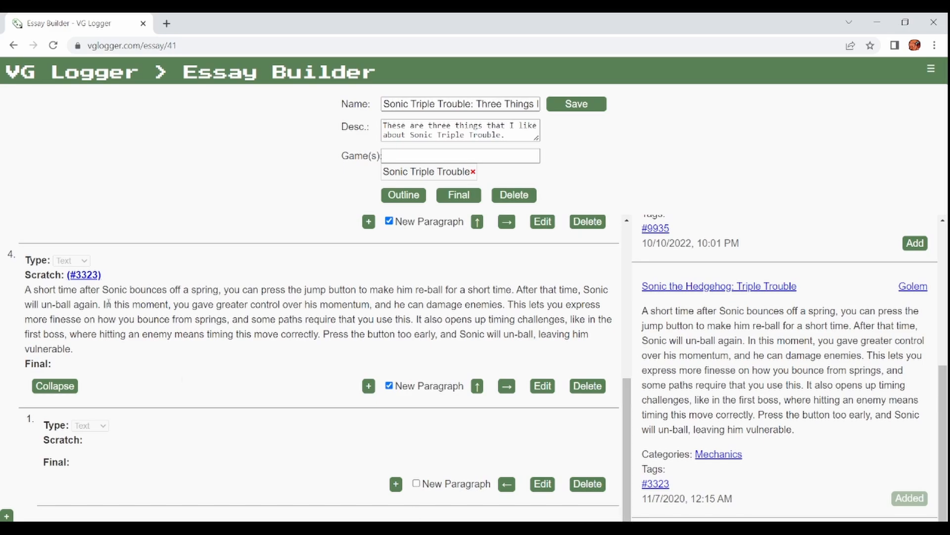
{"action": "left_click_drag", "start_coordinate": [124, 305], "coordinate": [174, 335]}
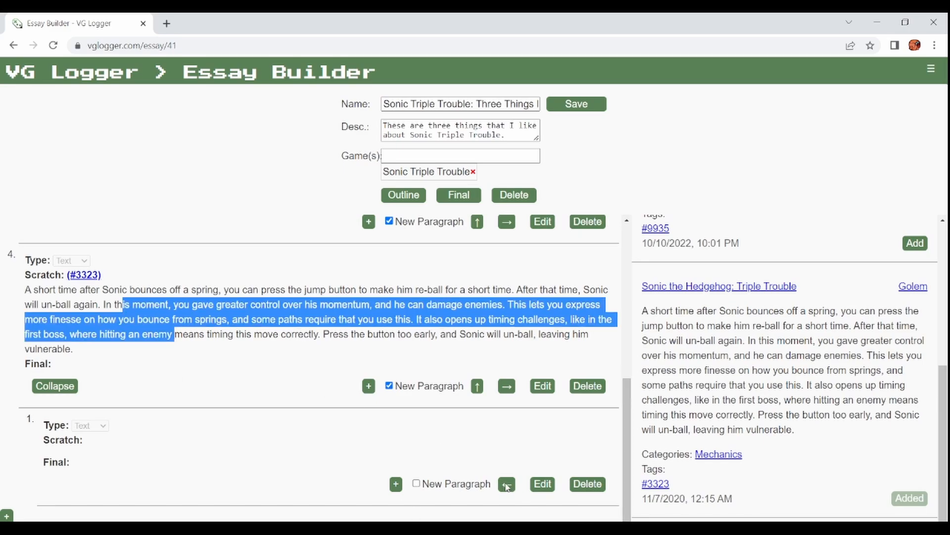
{"action": "left_click", "coordinate": [506, 485]}
{"action": "left_click", "coordinate": [477, 484]}
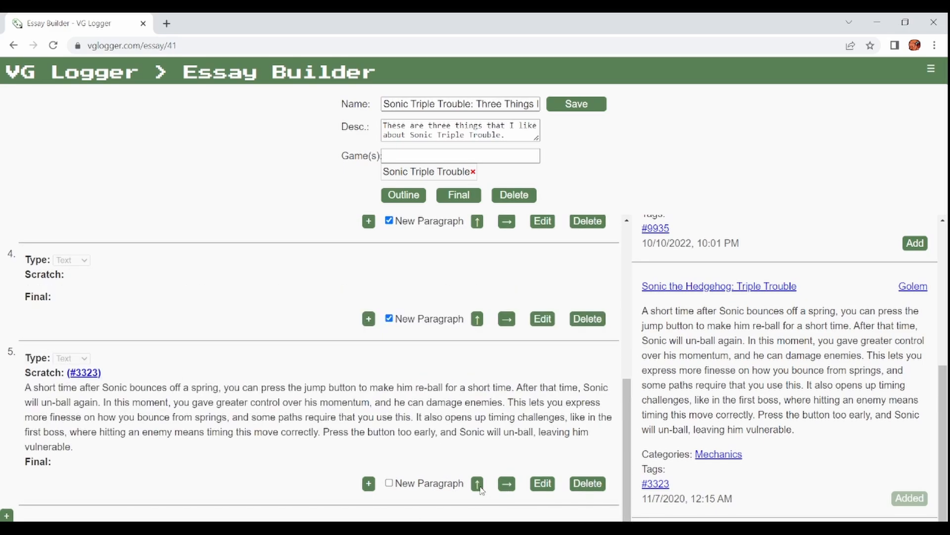
{"action": "left_click", "coordinate": [507, 485]}
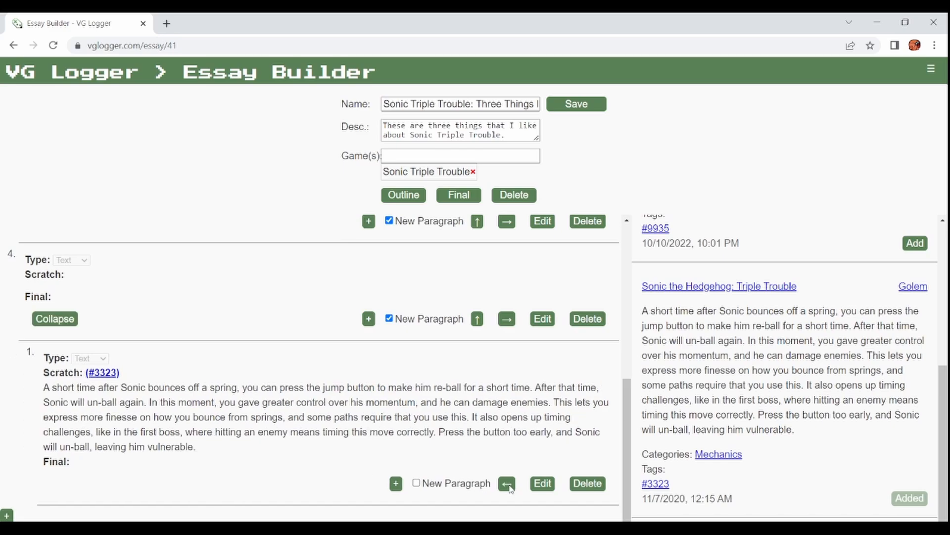
Set the new parent entry's scratch text to "mid-air ball" and save it.
{"action": "left_click", "coordinate": [542, 319]}
{"action": "left_click", "coordinate": [152, 297]}
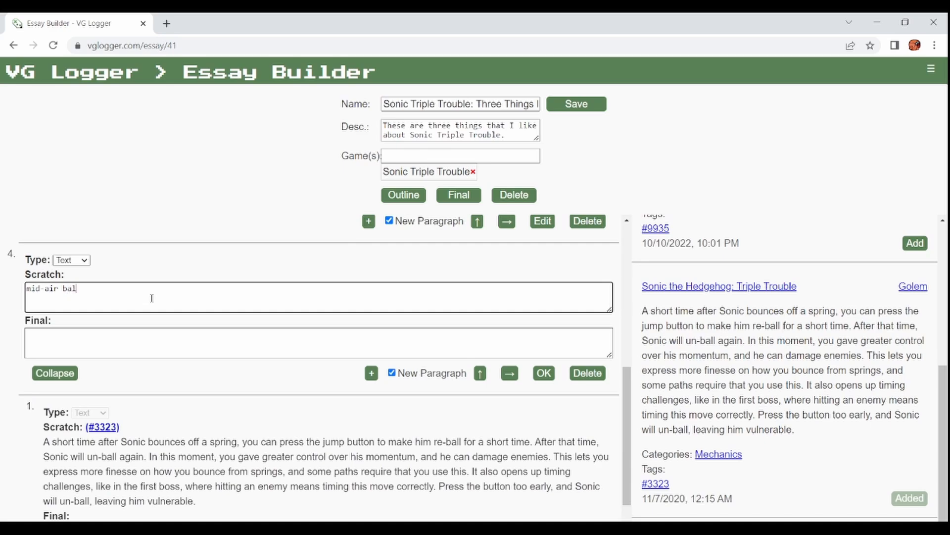
{"action": "left_click", "coordinate": [545, 375]}
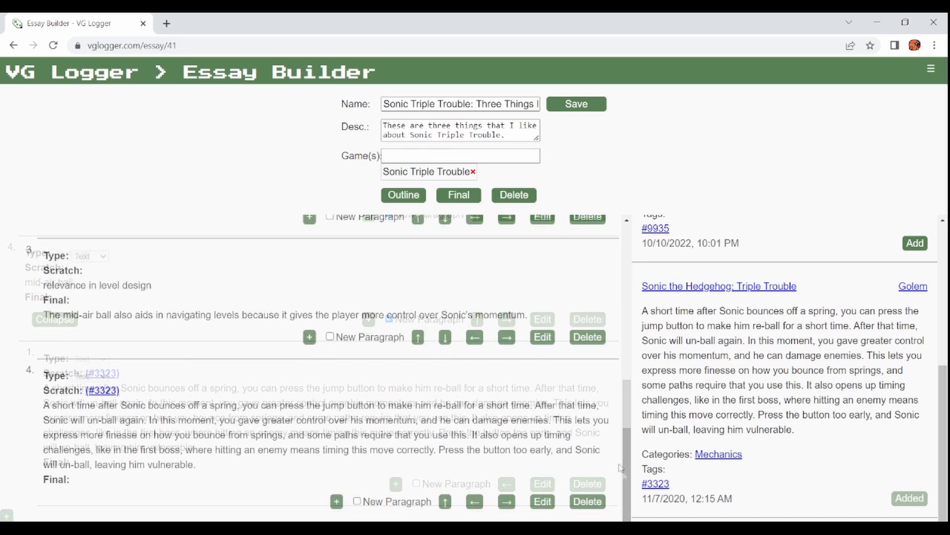
Review the scratch and final texts of the entries nested under the mid-air ball entry, especially the one on combat relevance.
{"action": "scroll", "coordinate": [632, 435], "scroll_direction": "up", "scroll_amount": 3}
{"action": "scroll", "coordinate": [632, 435], "scroll_direction": "up", "scroll_amount": 1}
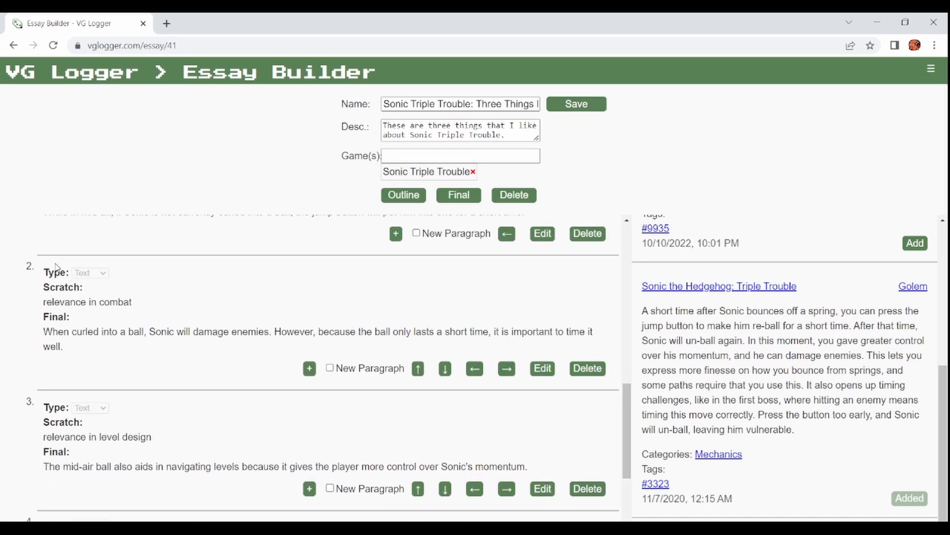
{"action": "left_click_drag", "start_coordinate": [44, 300], "coordinate": [145, 309]}
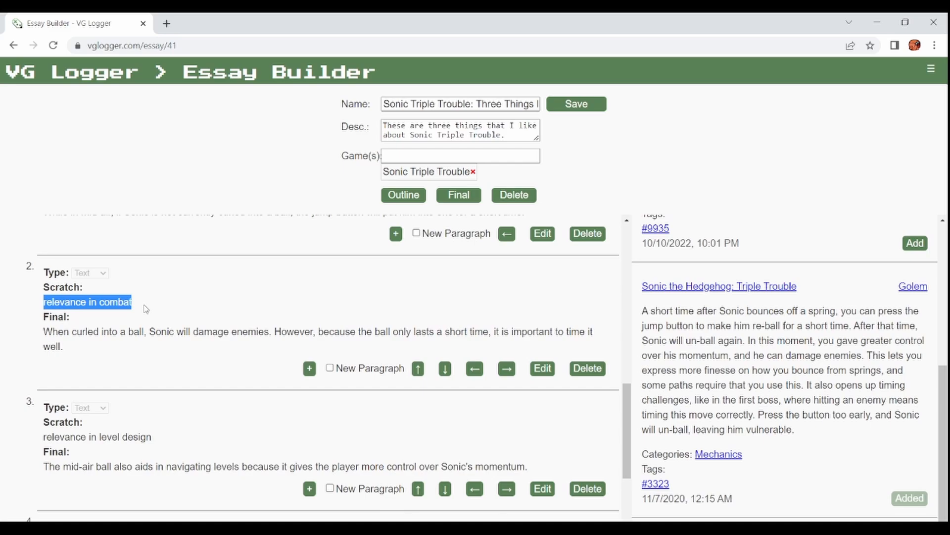
{"action": "left_click", "coordinate": [146, 309]}
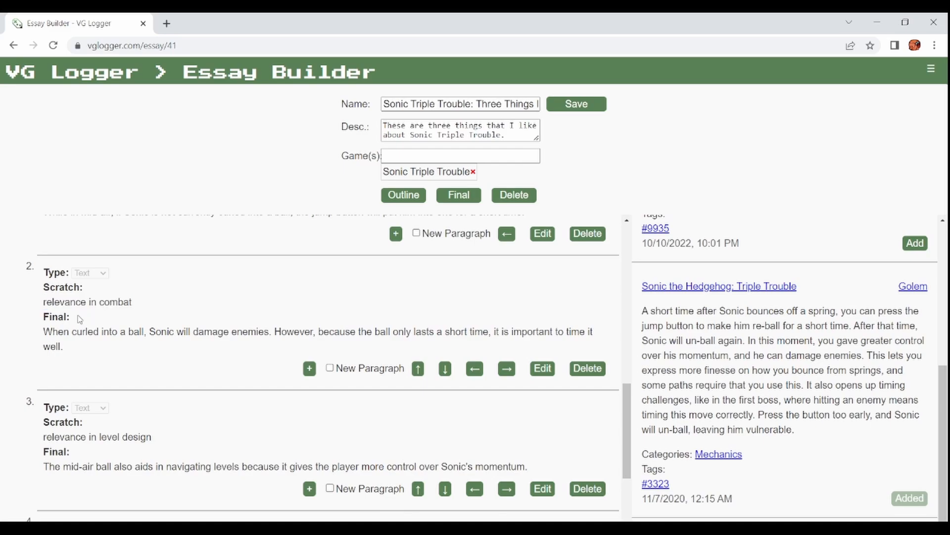
{"action": "left_click_drag", "start_coordinate": [44, 334], "coordinate": [74, 347]}
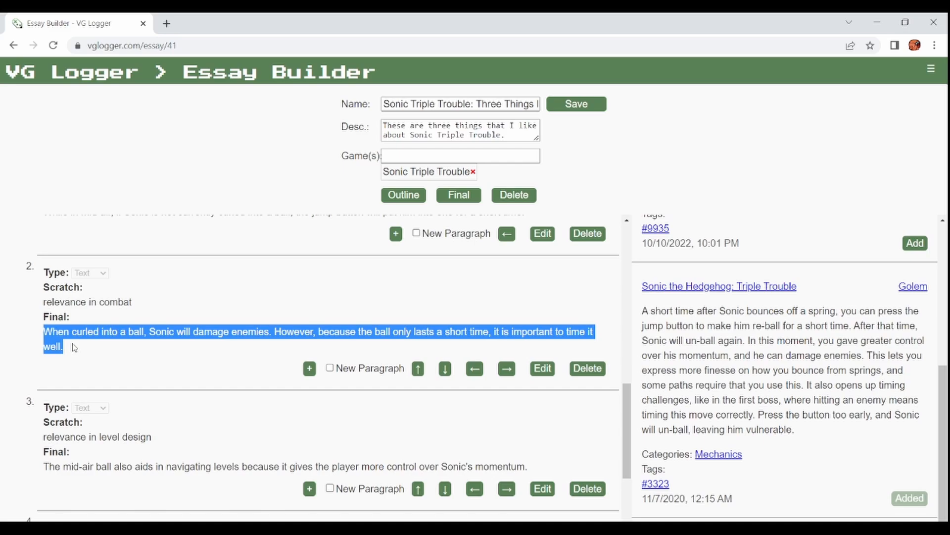
{"action": "left_click", "coordinate": [174, 320]}
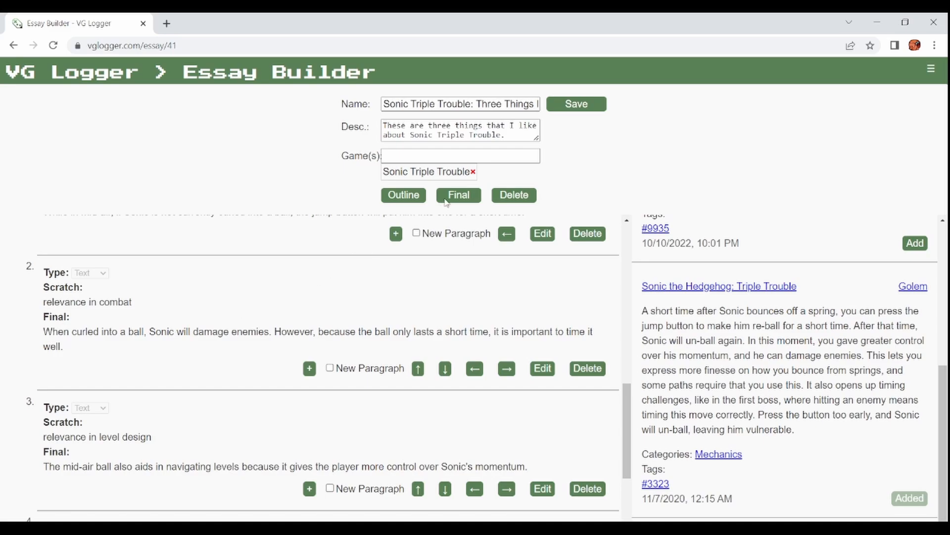
Preview the final version of the essay and check the paragraph about Sonic's mid-air ball.
{"action": "left_click", "coordinate": [459, 194]}
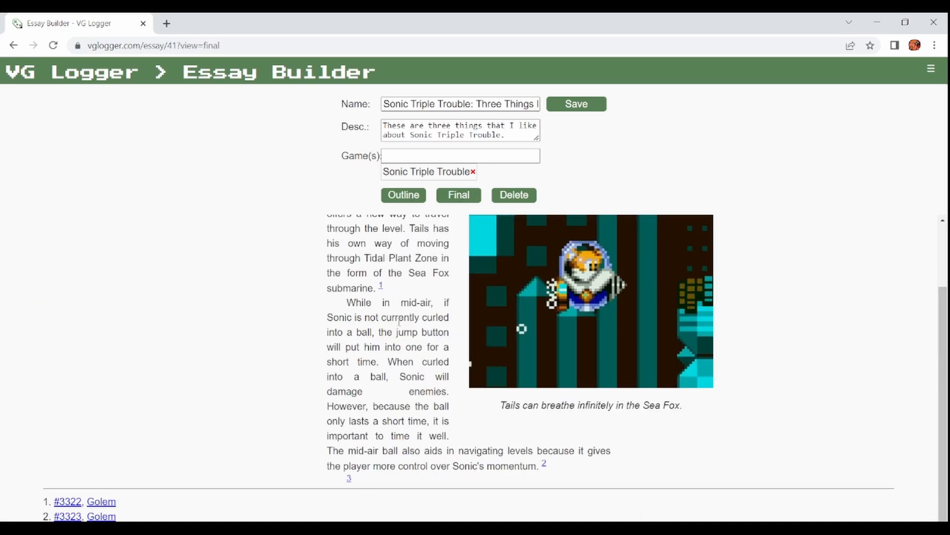
{"action": "left_click_drag", "start_coordinate": [349, 303], "coordinate": [551, 468]}
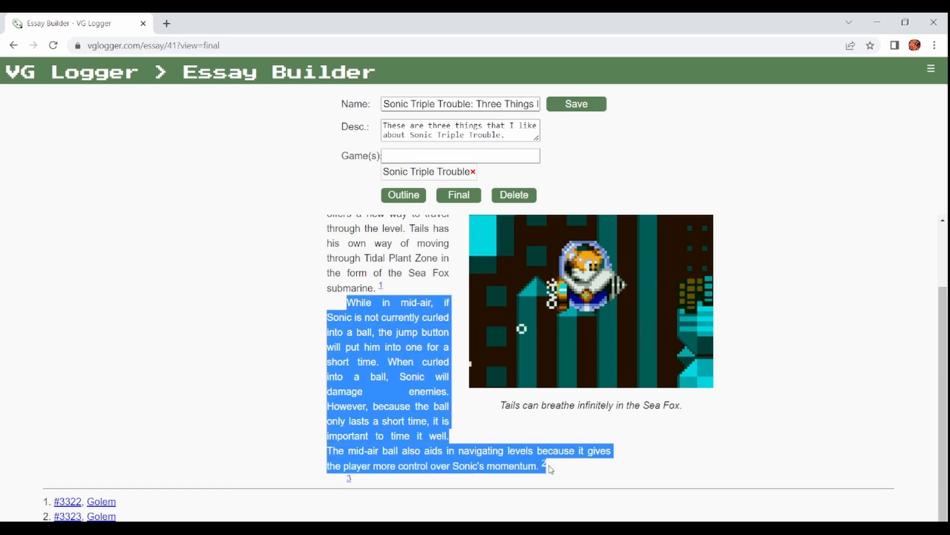
{"action": "left_click", "coordinate": [695, 455]}
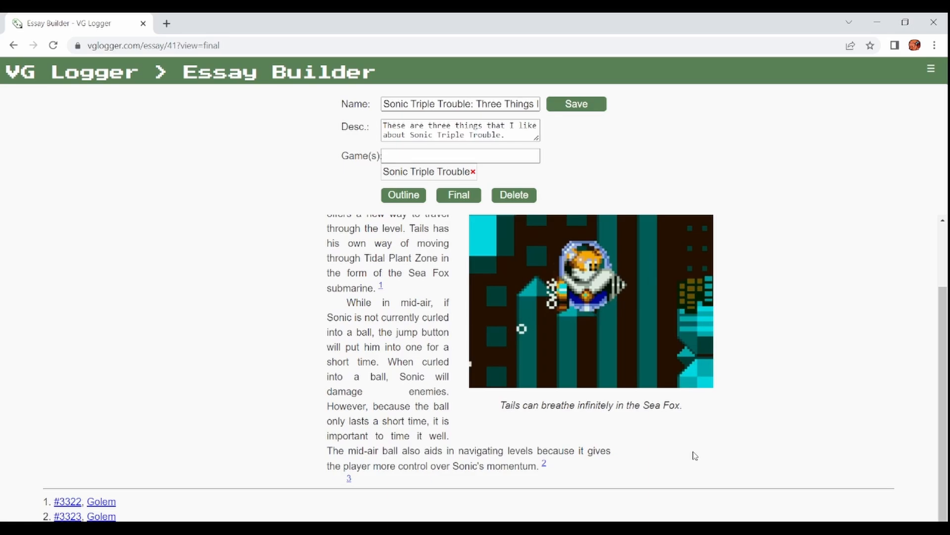
Back in the outline, add an empty entry directly after note #3323 at the same level under the mid-air ball entry.
{"action": "left_click", "coordinate": [414, 197]}
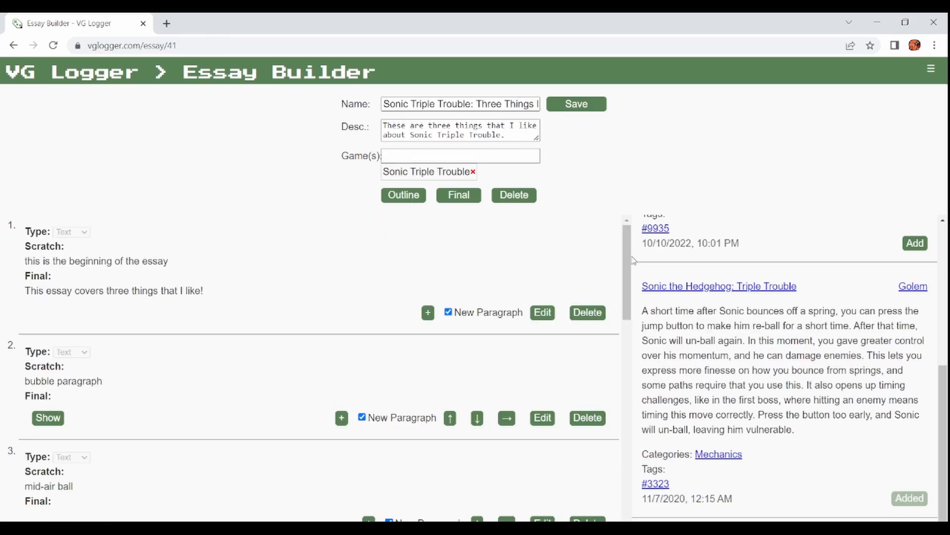
{"action": "left_click_drag", "start_coordinate": [633, 260], "coordinate": [659, 420]}
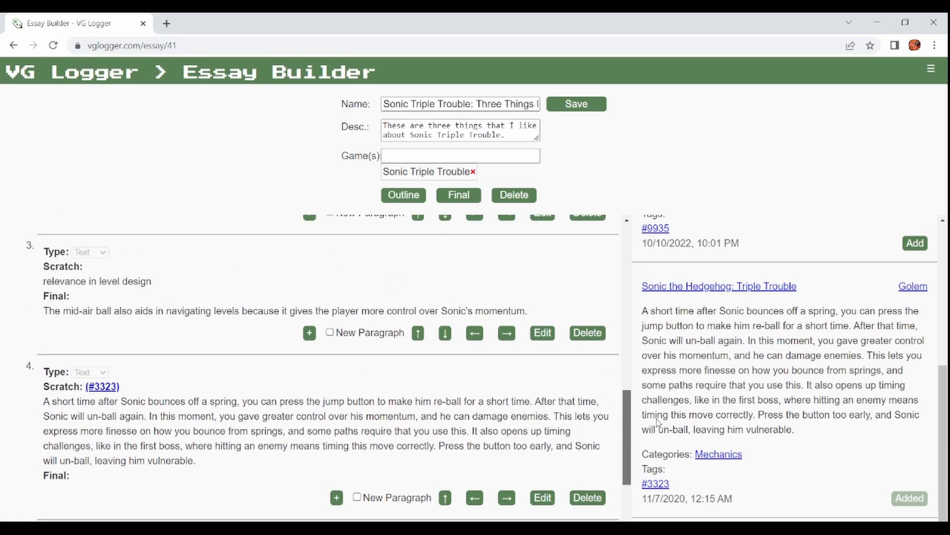
{"action": "scroll", "coordinate": [341, 365], "scroll_direction": "down", "scroll_amount": 3}
{"action": "left_click", "coordinate": [337, 349]}
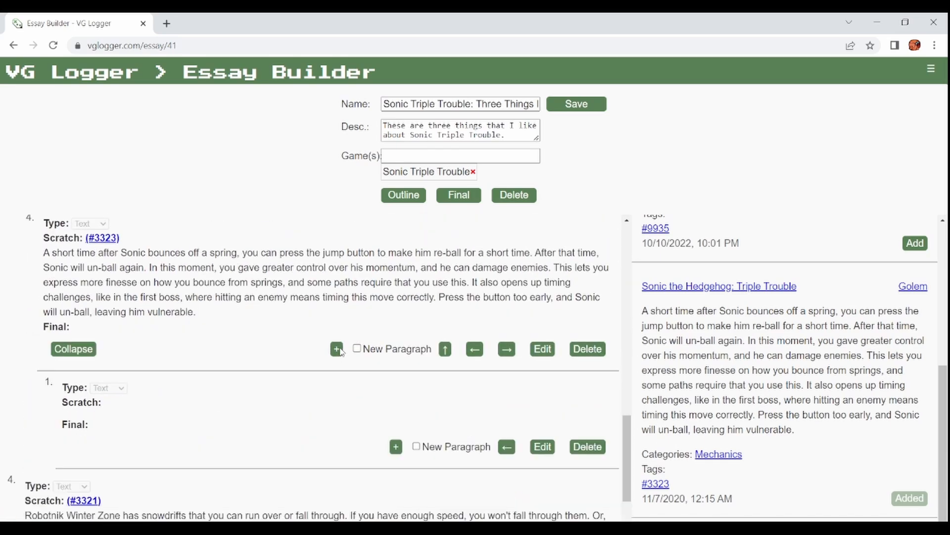
{"action": "left_click", "coordinate": [507, 448]}
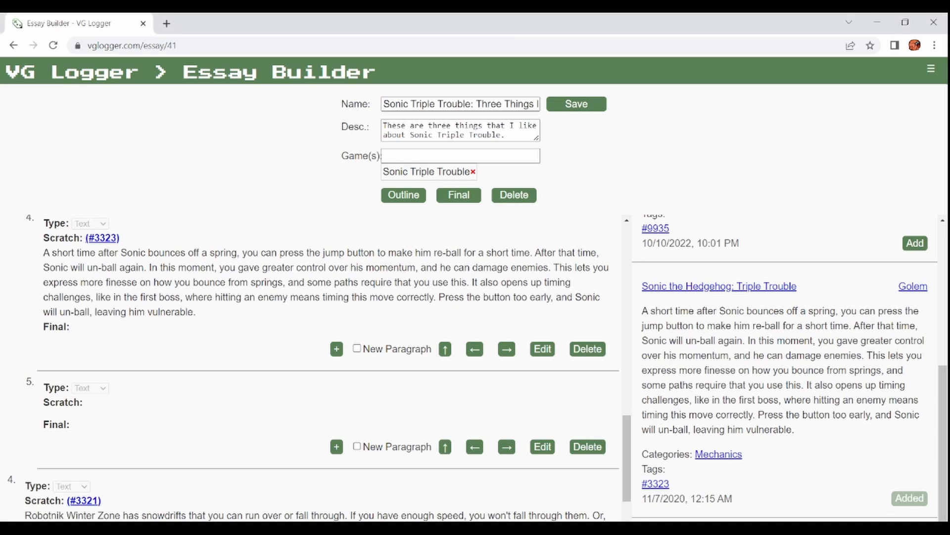
{"action": "scroll", "coordinate": [432, 440], "scroll_direction": "down", "scroll_amount": 2}
{"action": "left_click", "coordinate": [543, 349]}
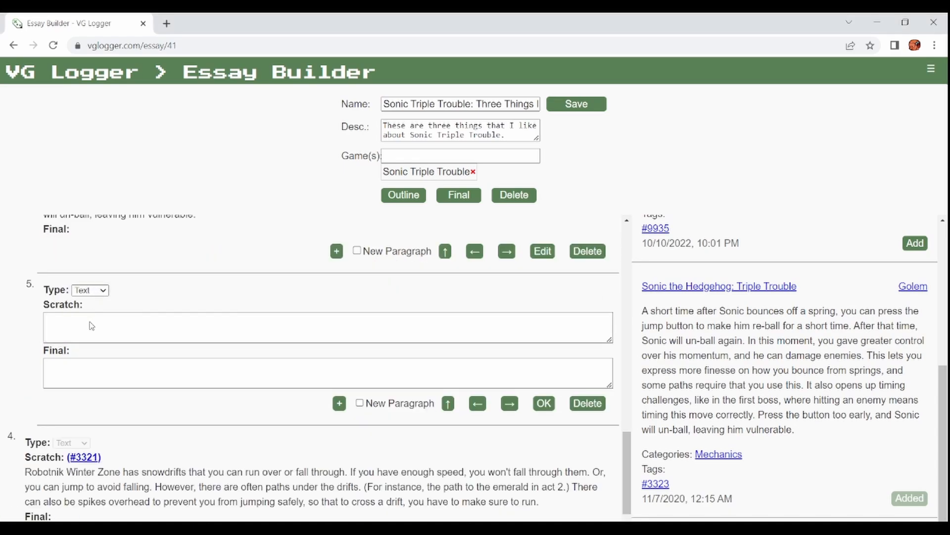
{"action": "left_click", "coordinate": [90, 325]}
{"action": "left_click", "coordinate": [283, 324]}
{"action": "type", "text": "https://www.youtube.com/watch?v=5rCpY1SpOkE"}
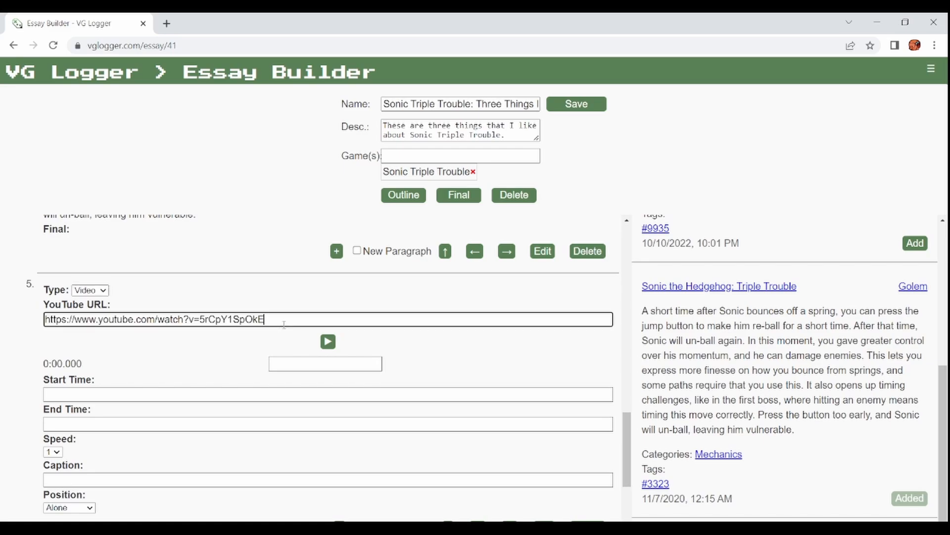
{"action": "left_click", "coordinate": [336, 311]}
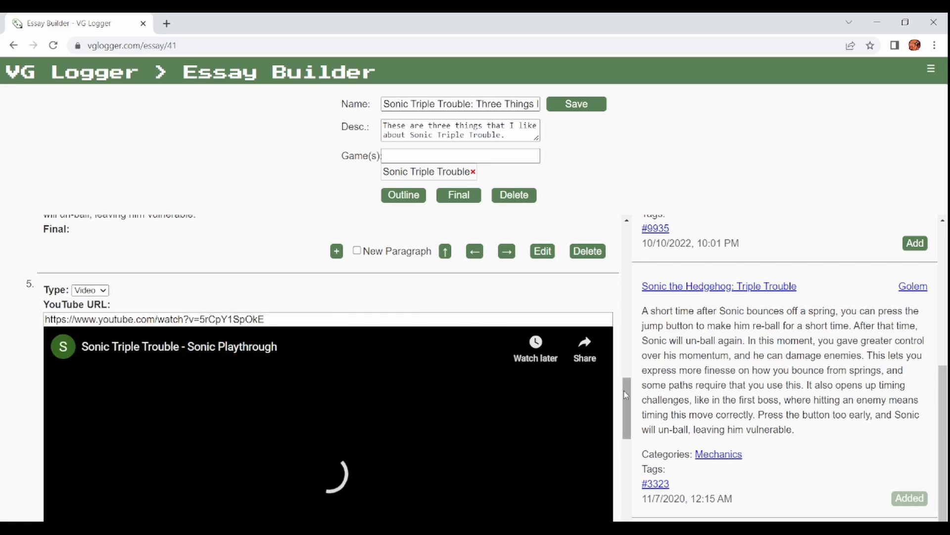
Play the video at speed 2, skip ahead past the one-minute mark, and pause it at about 2:06 during the spring bounces.
{"action": "left_click_drag", "start_coordinate": [629, 395], "coordinate": [634, 461]}
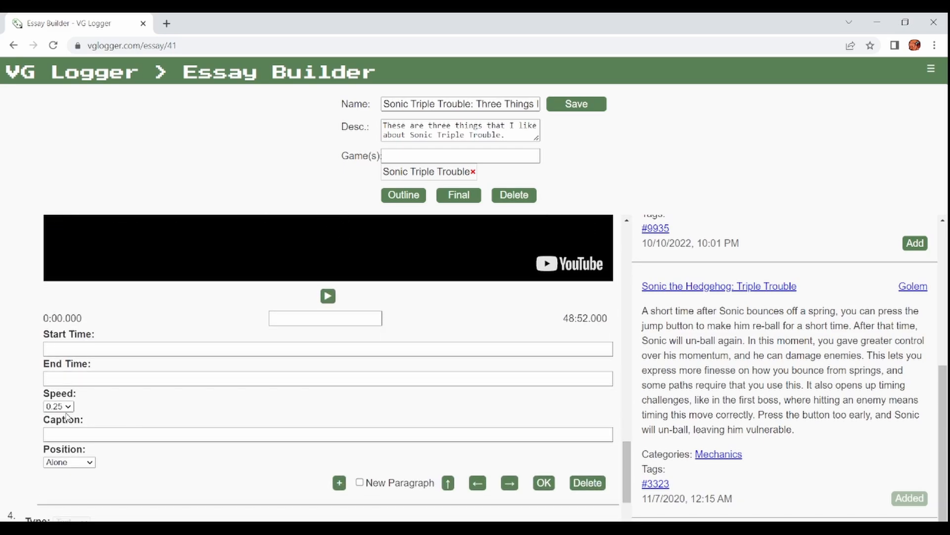
{"action": "left_click", "coordinate": [56, 493]}
{"action": "left_click", "coordinate": [328, 297]}
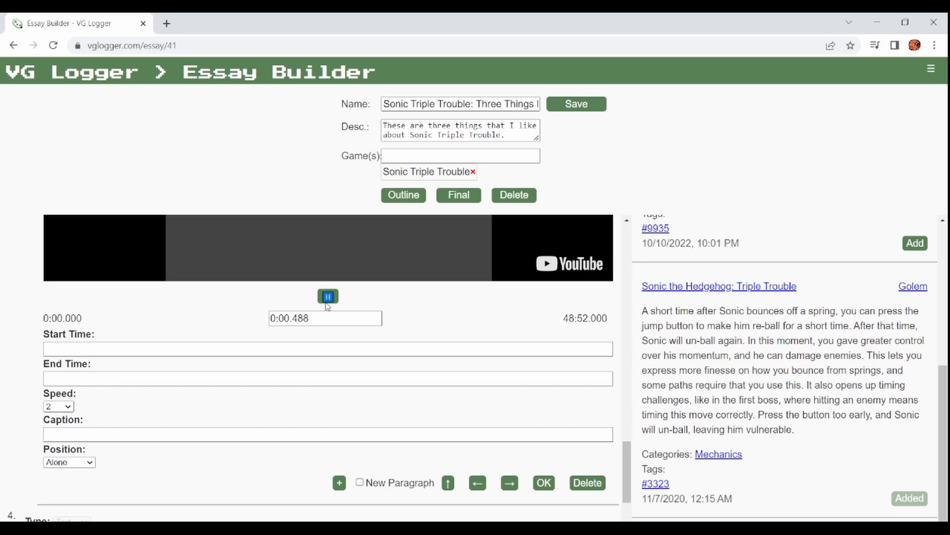
{"action": "left_click_drag", "start_coordinate": [630, 486], "coordinate": [639, 450]}
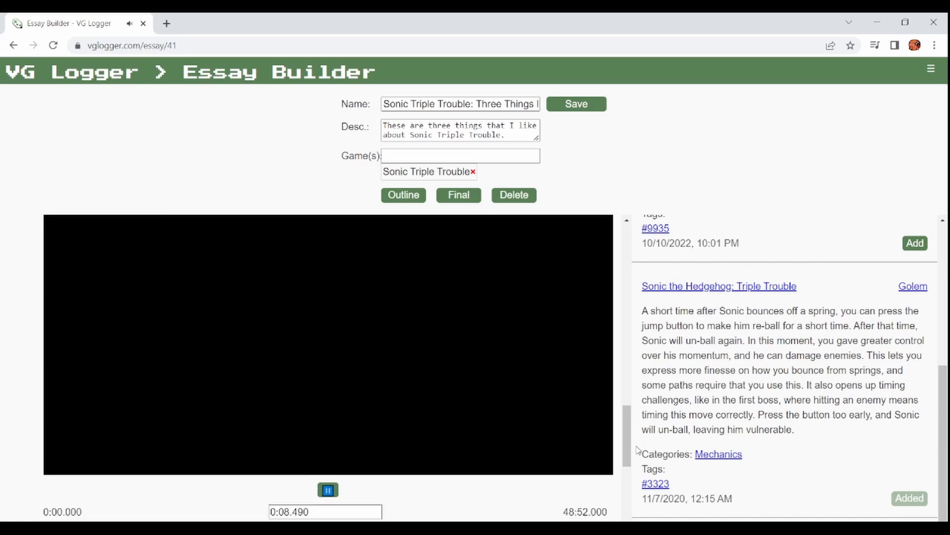
{"action": "left_click", "coordinate": [275, 511]}
{"action": "key", "text": "Delete"}
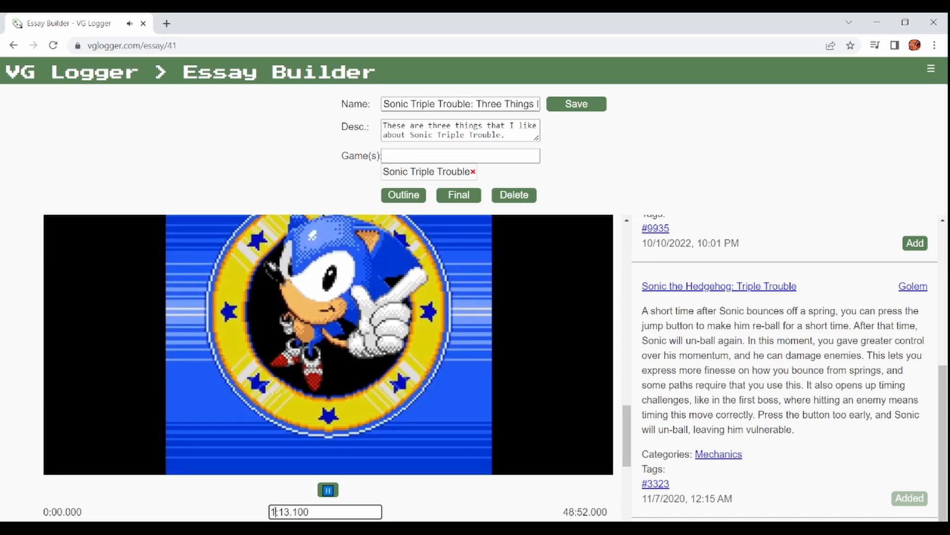
{"action": "type", "text": "1"}
{"action": "key", "text": "Return"}
{"action": "left_click", "coordinate": [328, 490]}
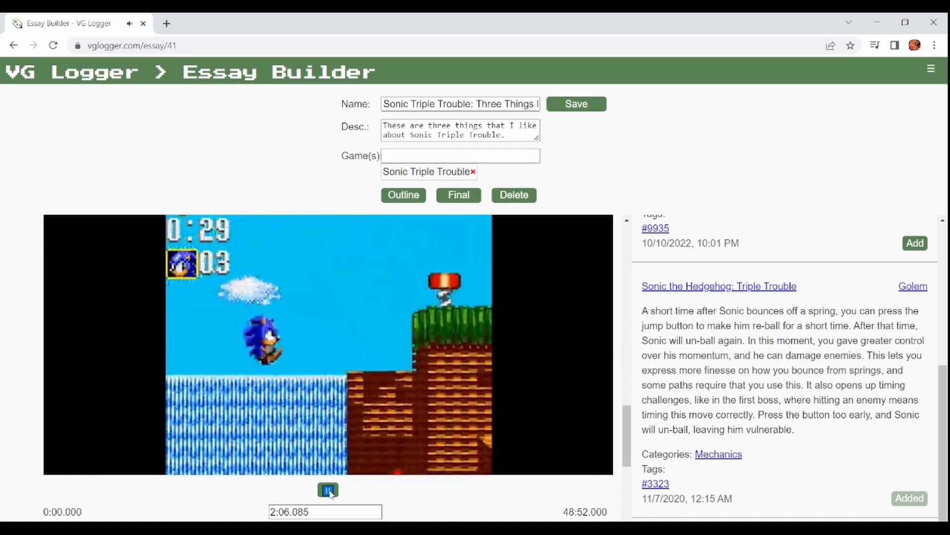
{"action": "left_click", "coordinate": [328, 490]}
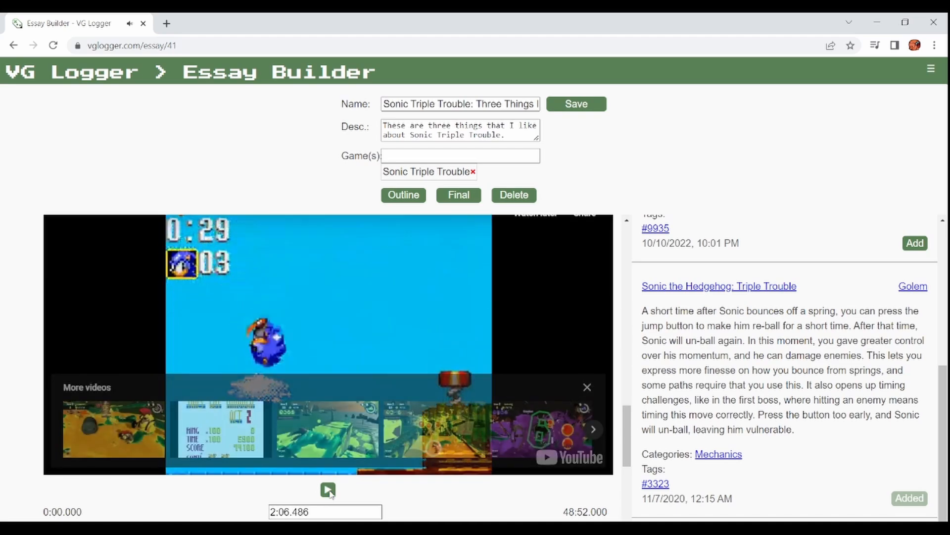
Move the video's playback position back to 2:03.486 and dismiss the suggested videos.
{"action": "left_click", "coordinate": [284, 512]}
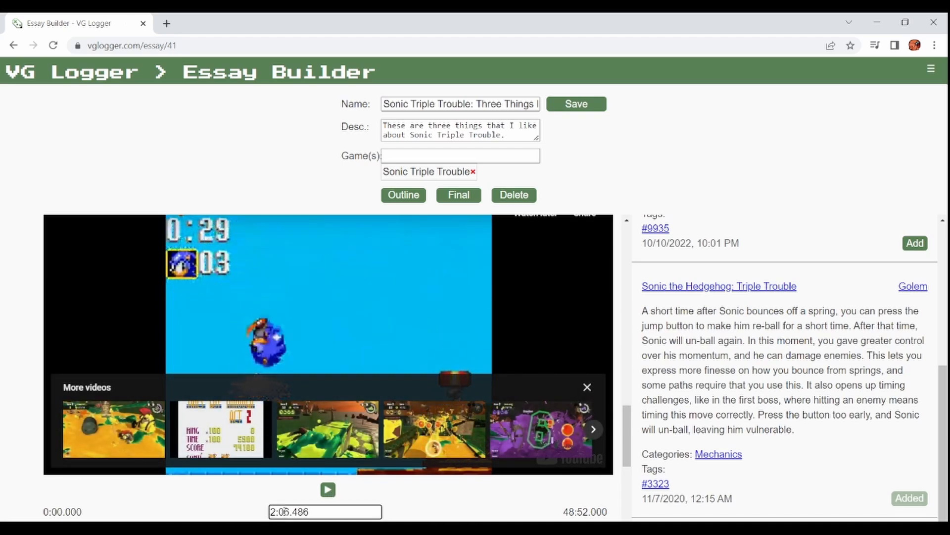
{"action": "key", "text": "BackSpace"}
{"action": "type", "text": "3"}
{"action": "left_click", "coordinate": [497, 502]}
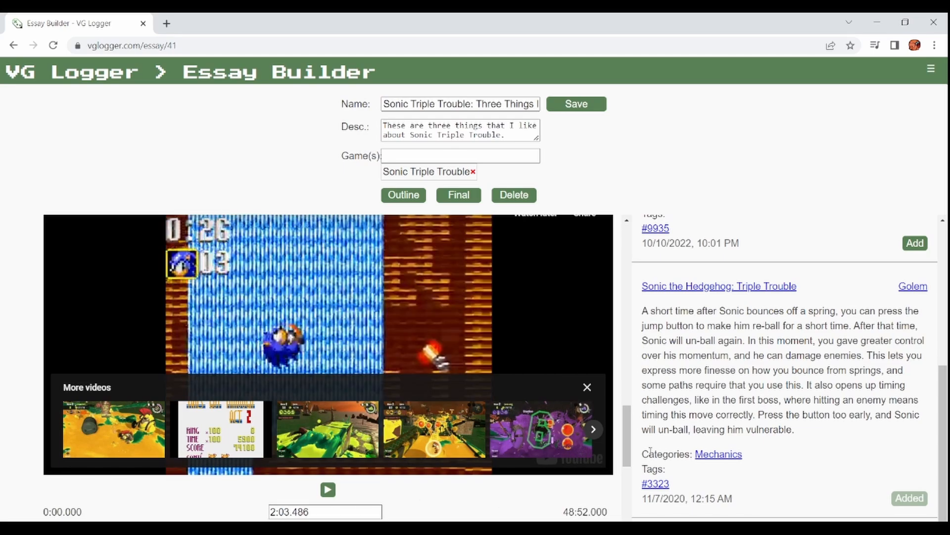
{"action": "scroll", "coordinate": [626, 436], "scroll_direction": "down", "scroll_amount": 1}
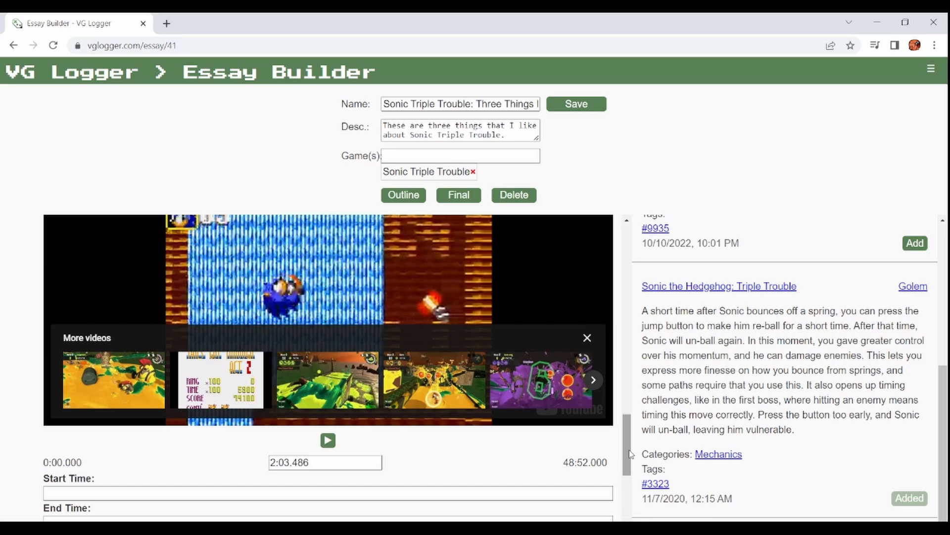
{"action": "left_click", "coordinate": [587, 339]}
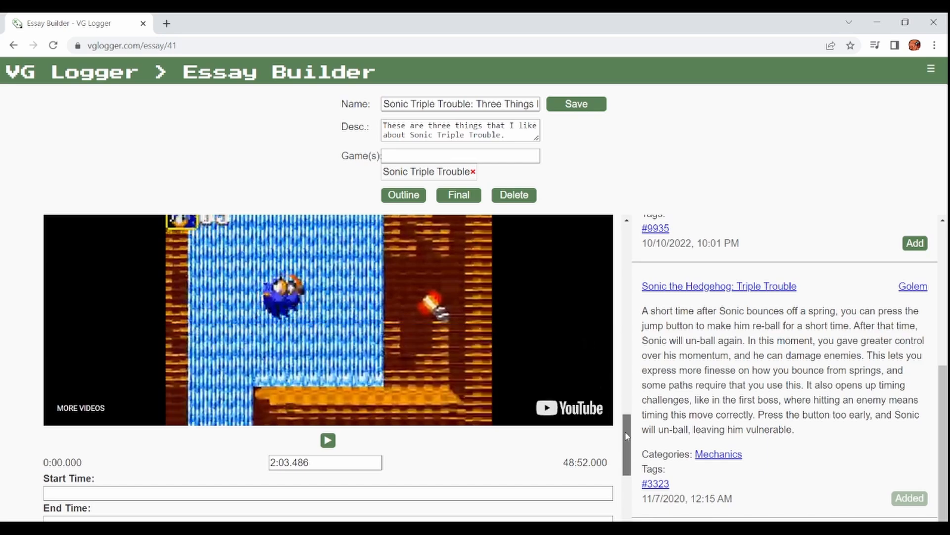
Set the video clip's speed to 0.5, its start time to 2:03 and its end time to 2:10.
{"action": "left_click_drag", "start_coordinate": [626, 436], "coordinate": [626, 466]}
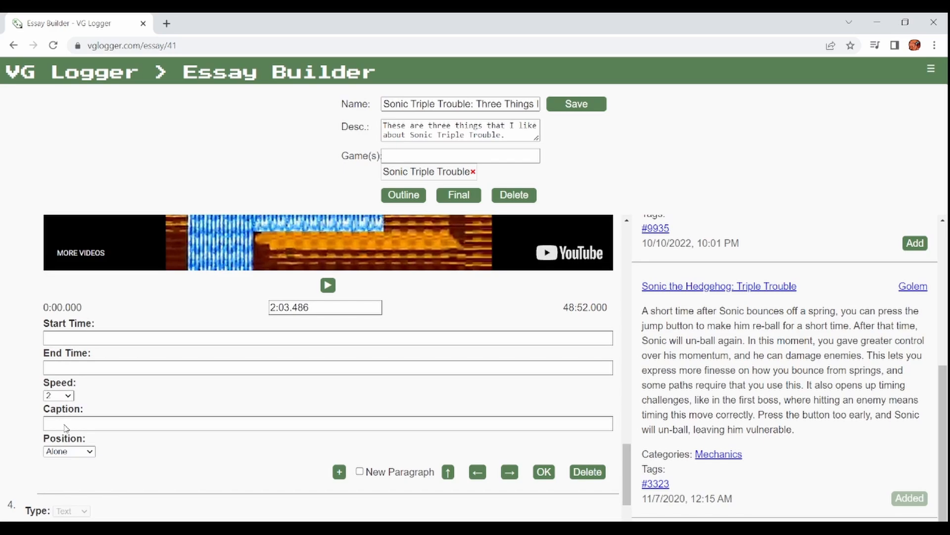
{"action": "left_click", "coordinate": [65, 420]}
{"action": "left_click", "coordinate": [198, 341]}
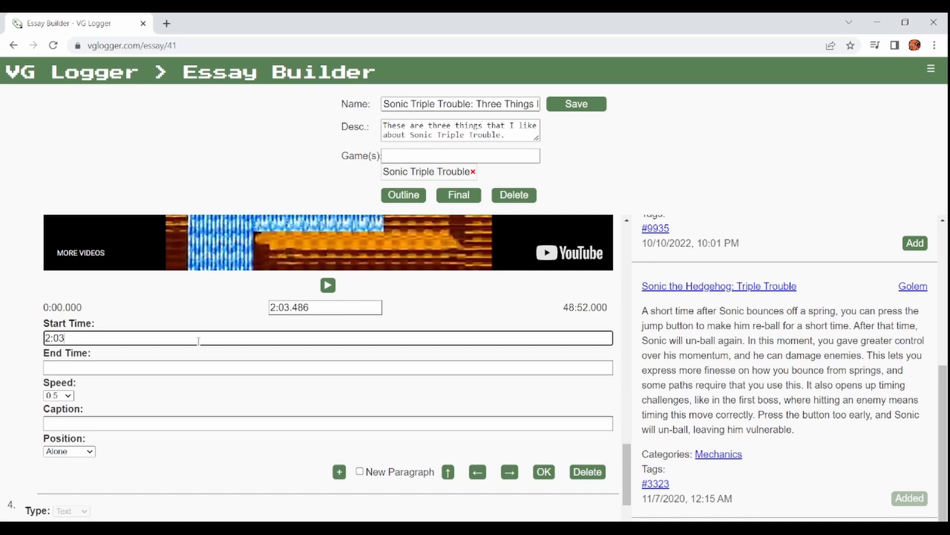
{"action": "key", "text": "Tab"}
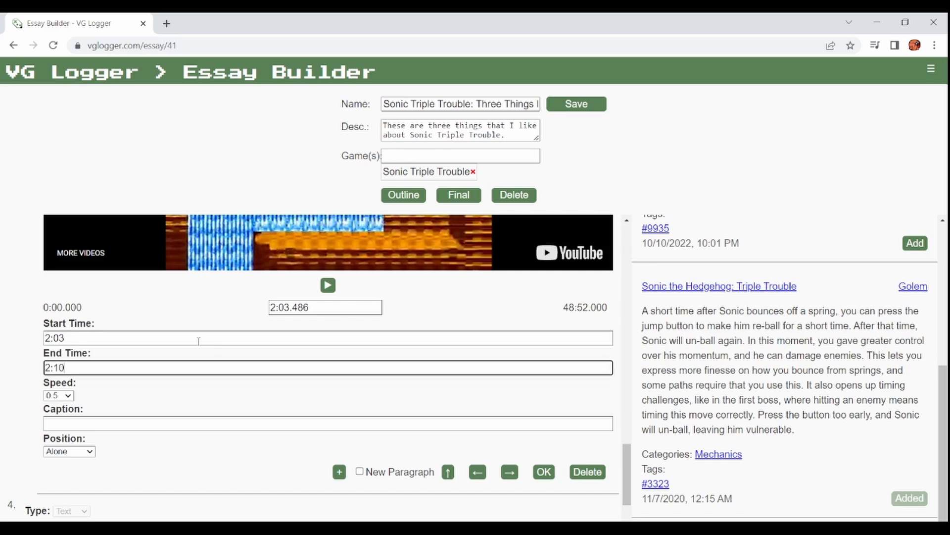
Play the clip at the reduced speed to check where it should end.
{"action": "left_click", "coordinate": [327, 285]}
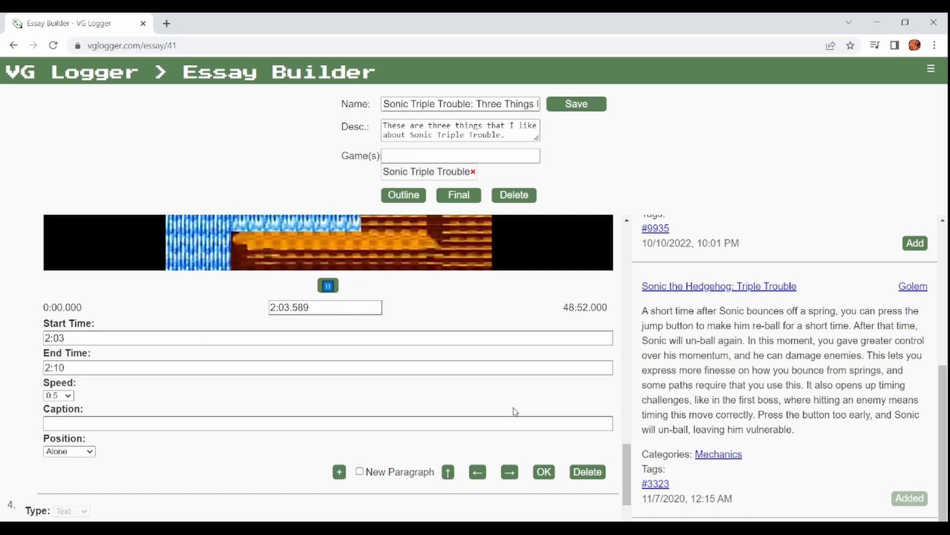
{"action": "left_click_drag", "start_coordinate": [623, 473], "coordinate": [624, 431]}
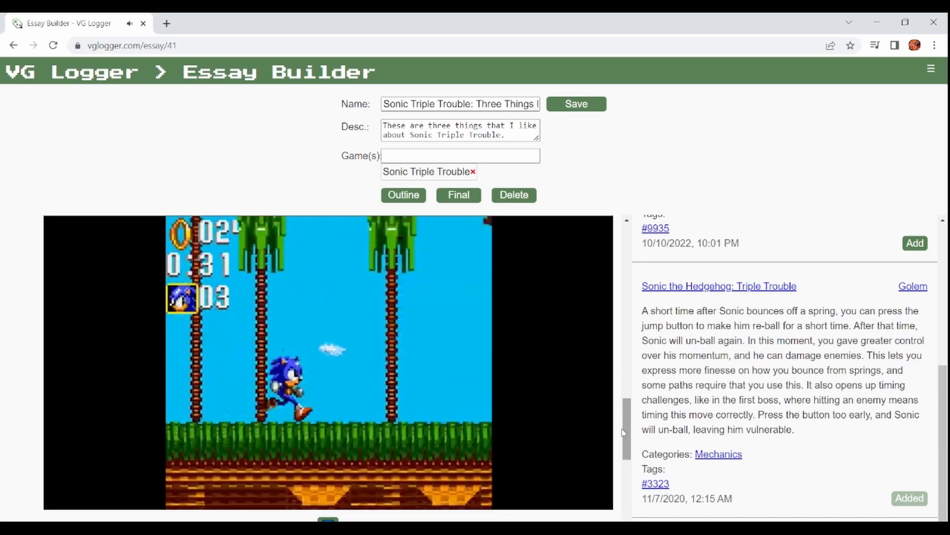
{"action": "left_click_drag", "start_coordinate": [628, 432], "coordinate": [638, 465]}
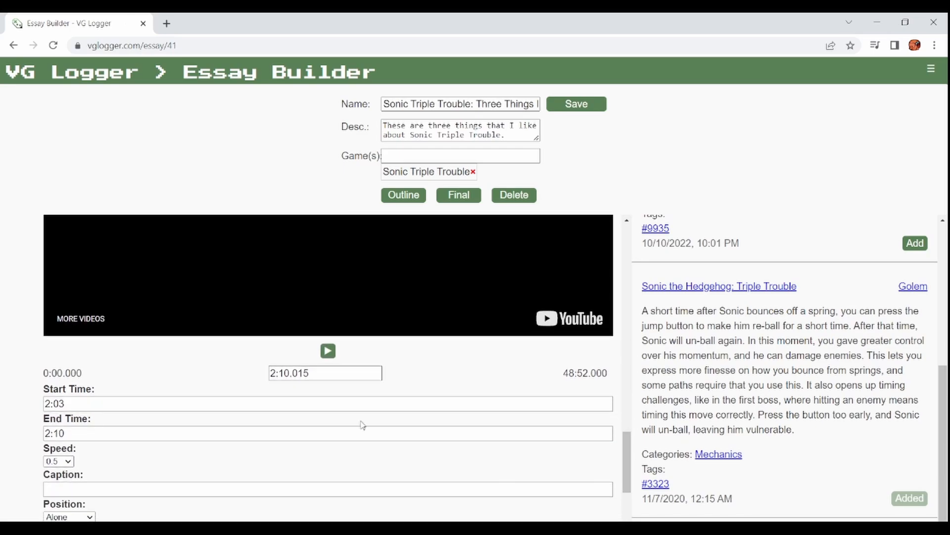
Set the video clip's end time to 2:09.
{"action": "double_click", "coordinate": [285, 374]}
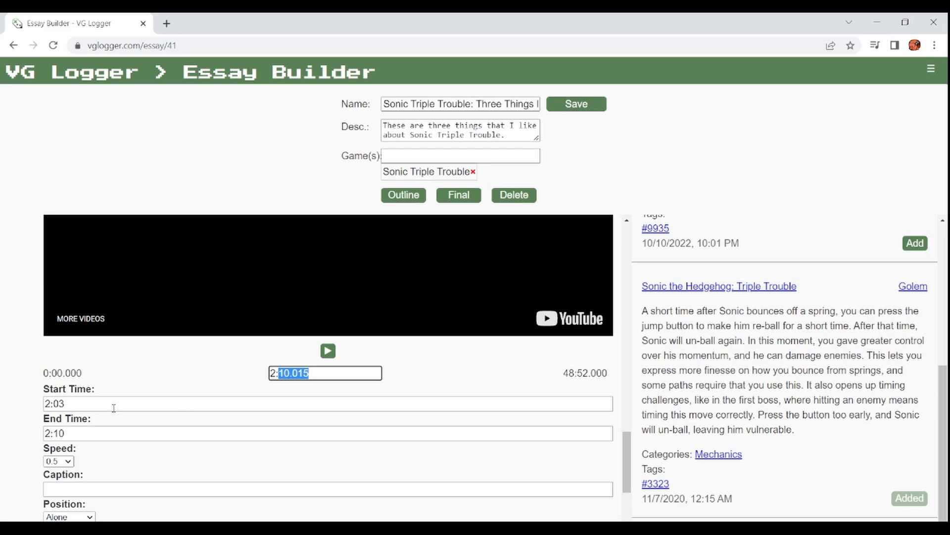
{"action": "double_click", "coordinate": [137, 435]}
{"action": "type", "text": "09"}
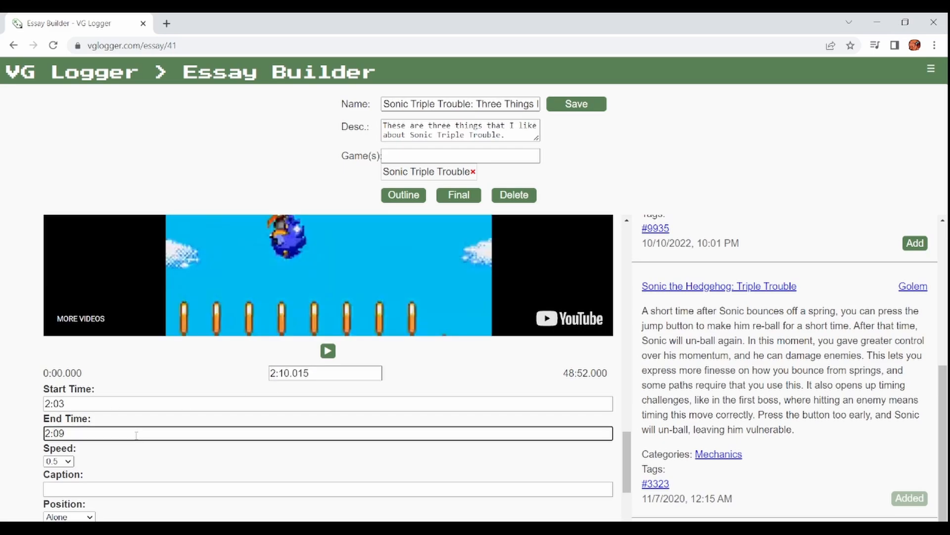
{"action": "key", "text": "Tab"}
Caption the video "By curling into a ball, Sonic fights the normal momentum that springs give him." and save the entry.
{"action": "left_click", "coordinate": [170, 488]}
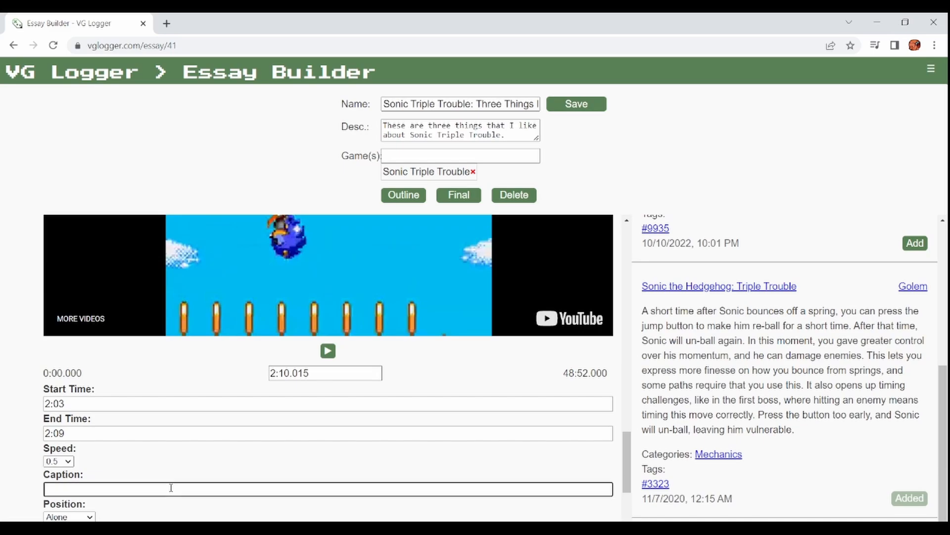
{"action": "type", "text": "By curling into a ball, Sonic f"}
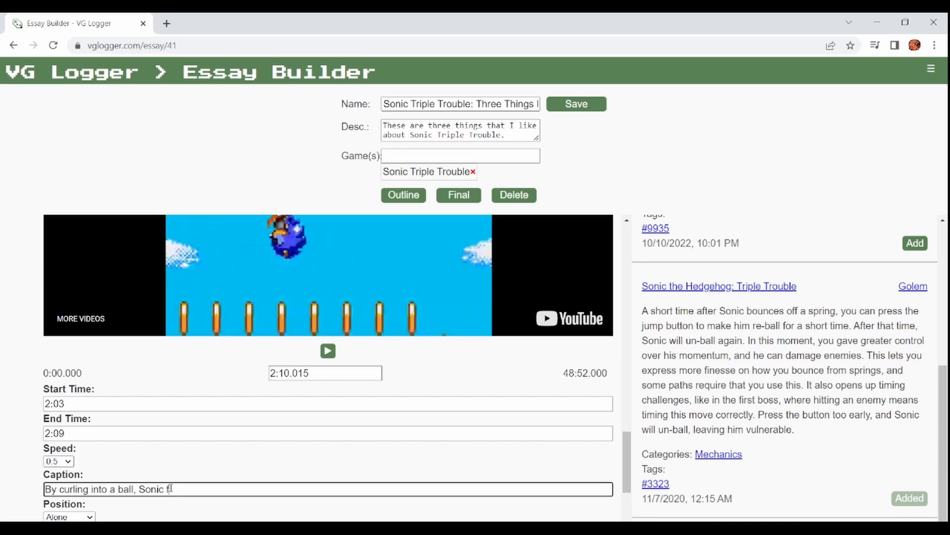
{"action": "type", "text": "ights the normalm"}
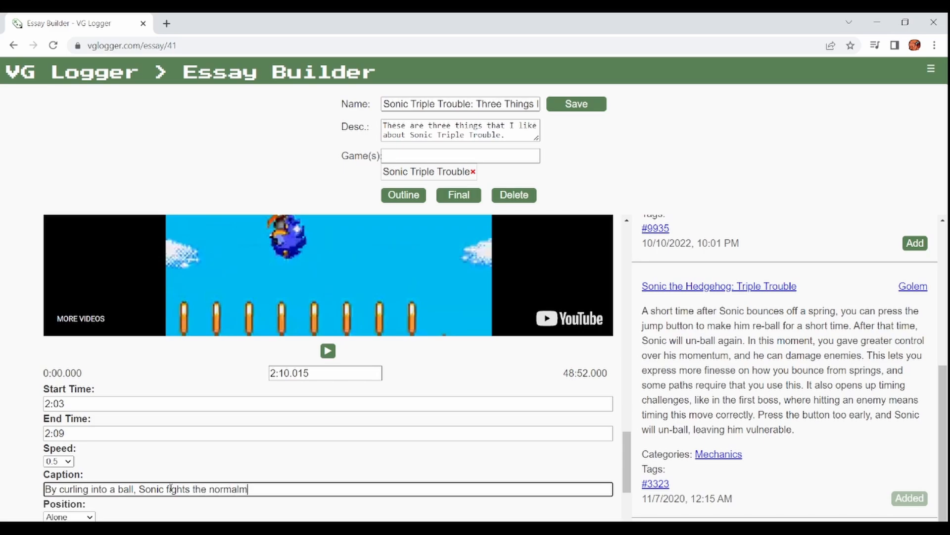
{"action": "key", "text": "BackSpace"}
{"action": "type", "text": "momen tum"}
{"action": "type", "text": "tum that springs gi"}
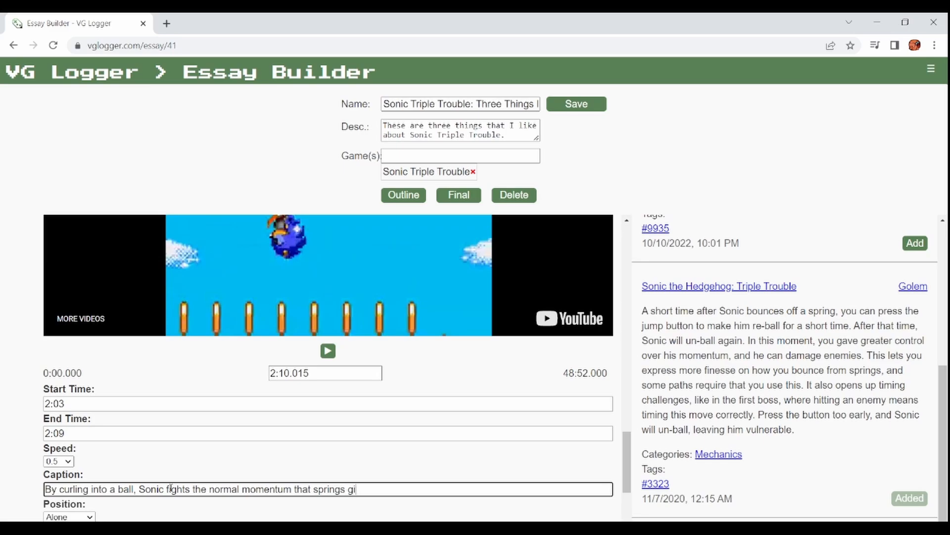
{"action": "type", "text": "ve him."}
{"action": "scroll", "coordinate": [623, 466], "scroll_direction": "down", "scroll_amount": 3}
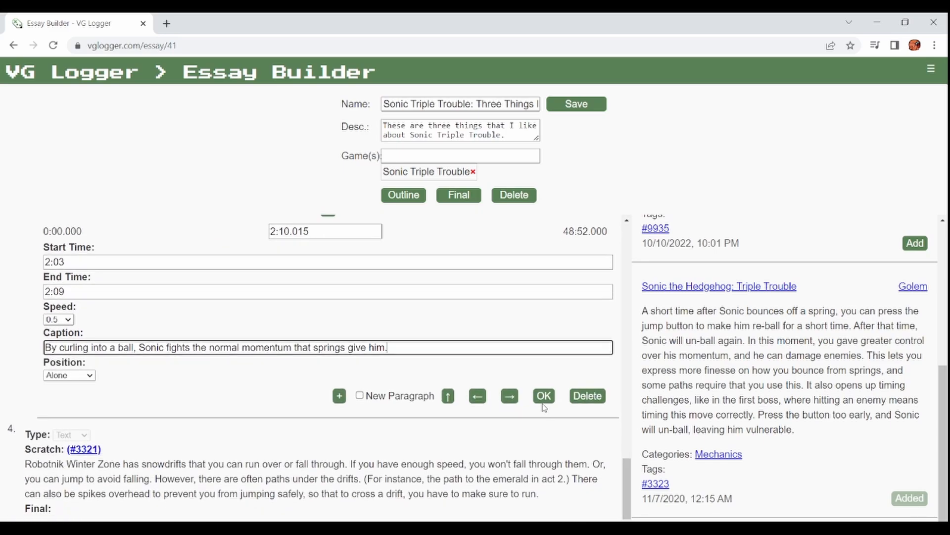
{"action": "left_click", "coordinate": [543, 404]}
{"action": "left_click", "coordinate": [544, 398]}
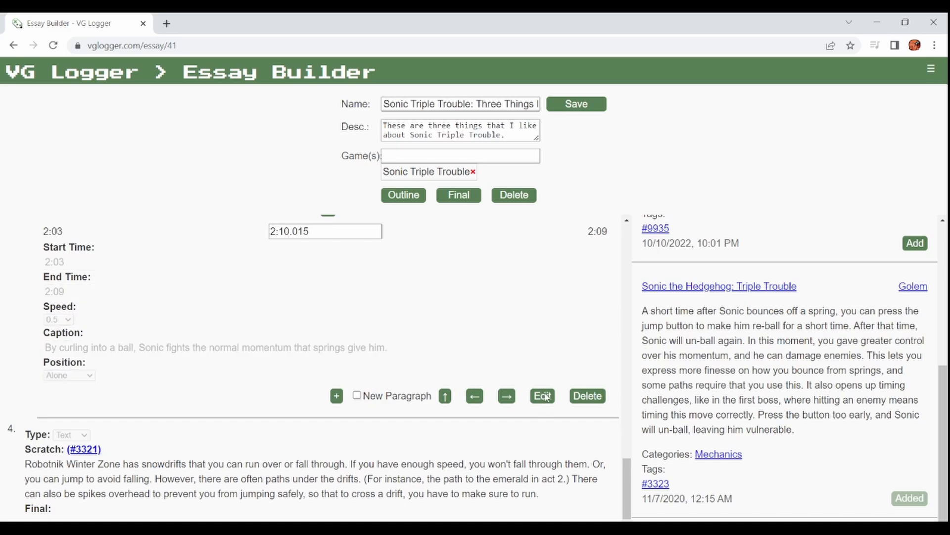
Save the essay and open its final version to check the embedded video.
{"action": "left_click_drag", "start_coordinate": [46, 361], "coordinate": [100, 394]}
{"action": "left_click", "coordinate": [100, 394]}
{"action": "left_click", "coordinate": [592, 110]}
{"action": "left_click", "coordinate": [455, 197]}
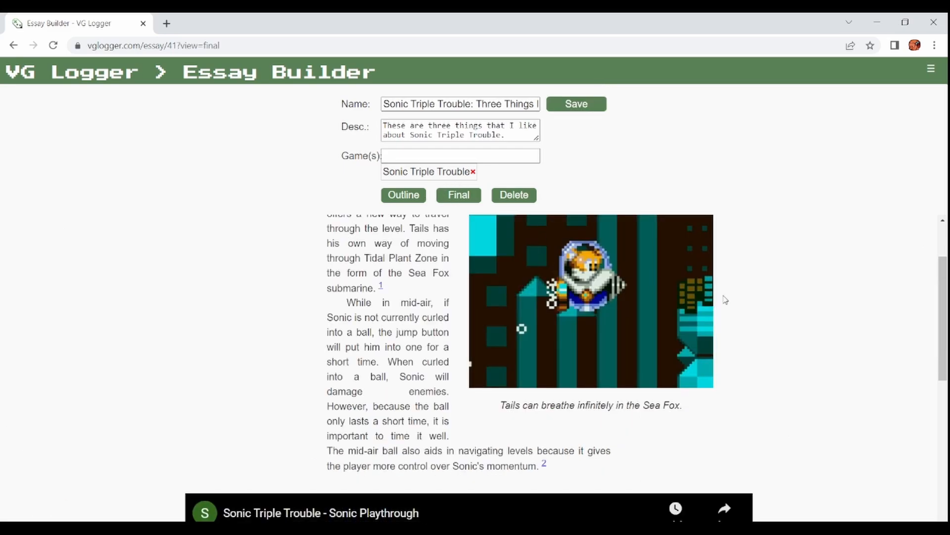
Look over the embedded video in the final version and check its start time, end time, speed and caption in the outline.
{"action": "scroll", "coordinate": [471, 441], "scroll_direction": "down", "scroll_amount": 5}
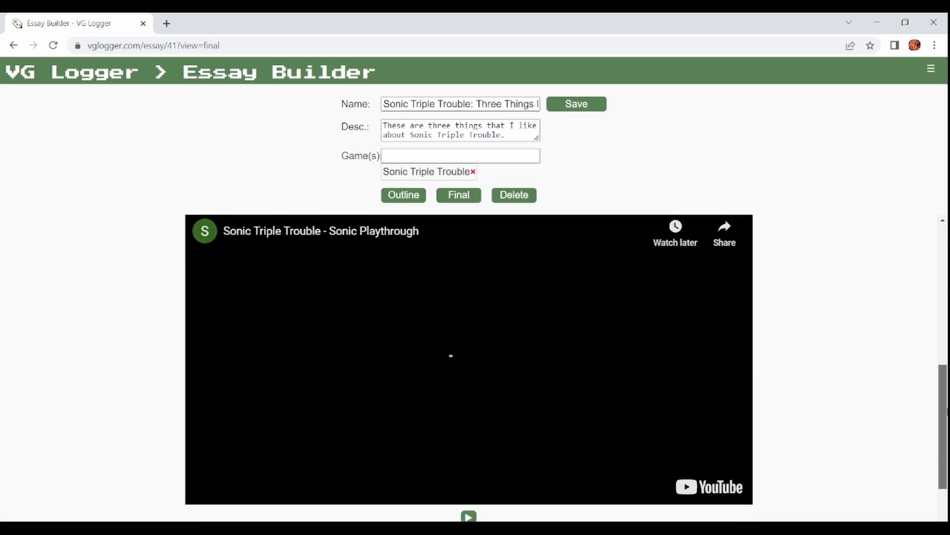
{"action": "left_click", "coordinate": [403, 196]}
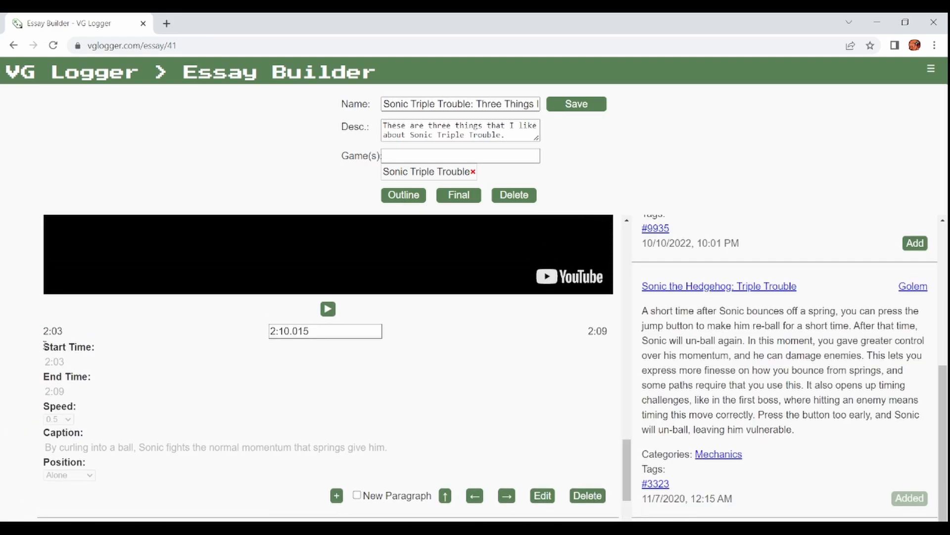
{"action": "left_click_drag", "start_coordinate": [44, 345], "coordinate": [74, 406]}
{"action": "left_click", "coordinate": [221, 440]}
{"action": "left_click_drag", "start_coordinate": [45, 403], "coordinate": [87, 433]}
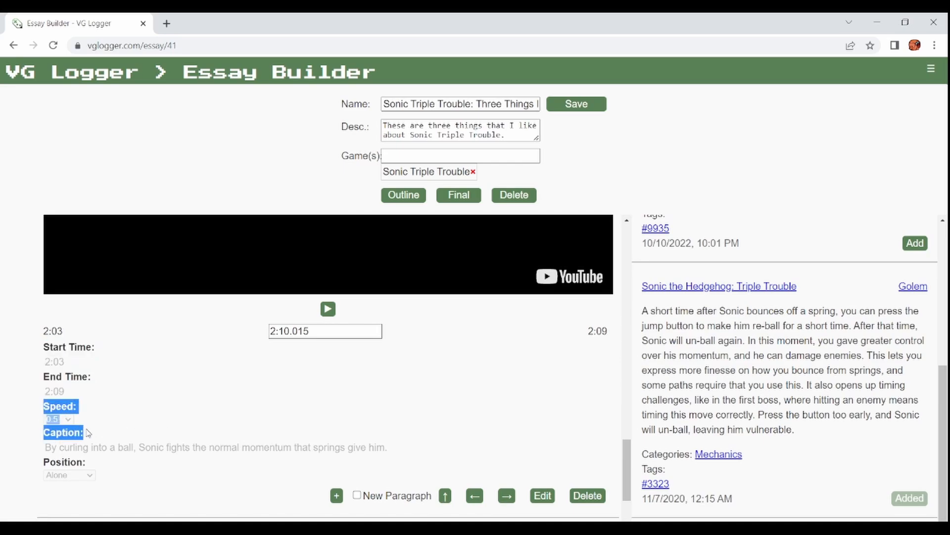
{"action": "left_click", "coordinate": [88, 432]}
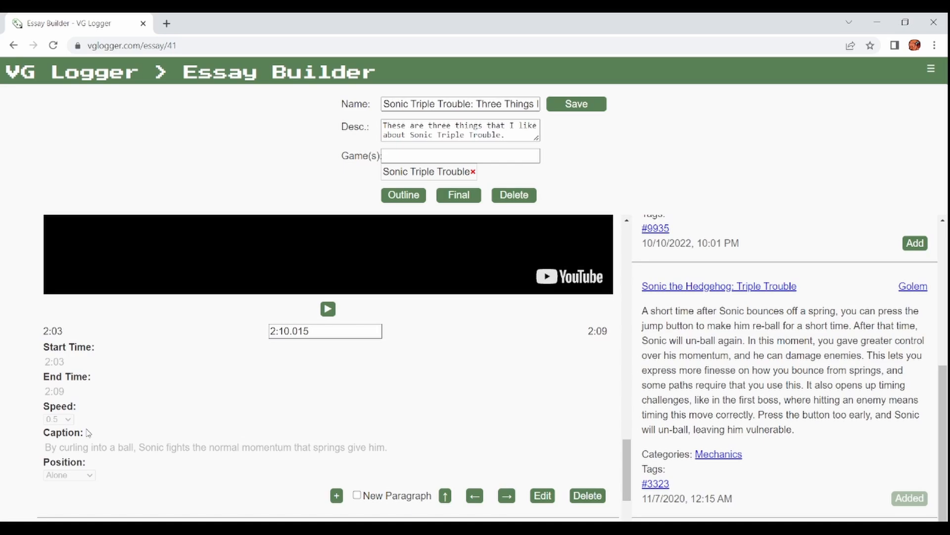
Reopen the essay's final version and play the embedded Sonic video clip.
{"action": "left_click", "coordinate": [459, 196]}
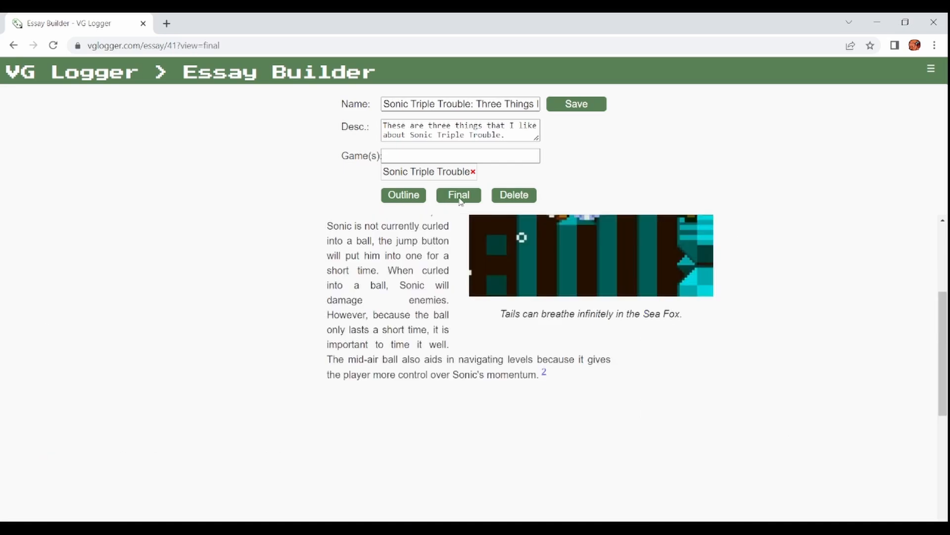
{"action": "left_click_drag", "start_coordinate": [944, 336], "coordinate": [945, 434]}
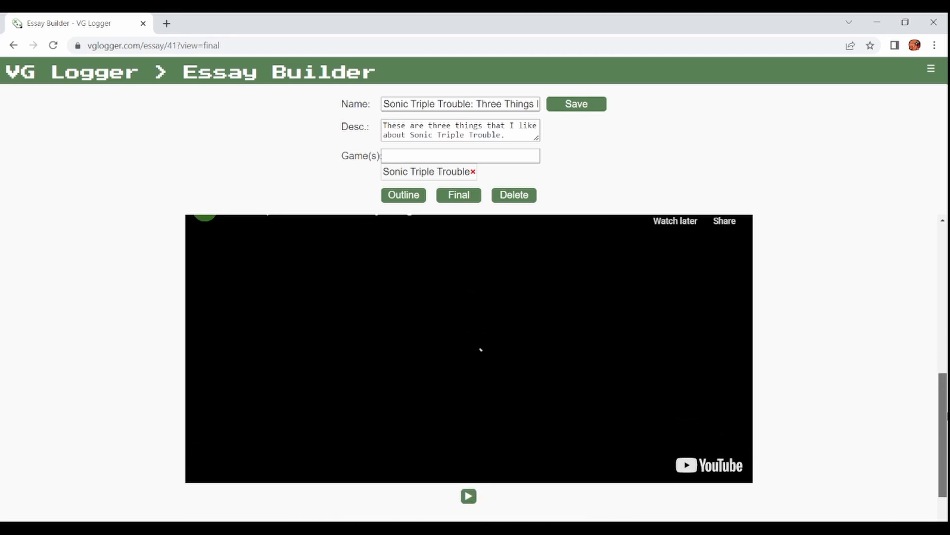
{"action": "left_click", "coordinate": [469, 500]}
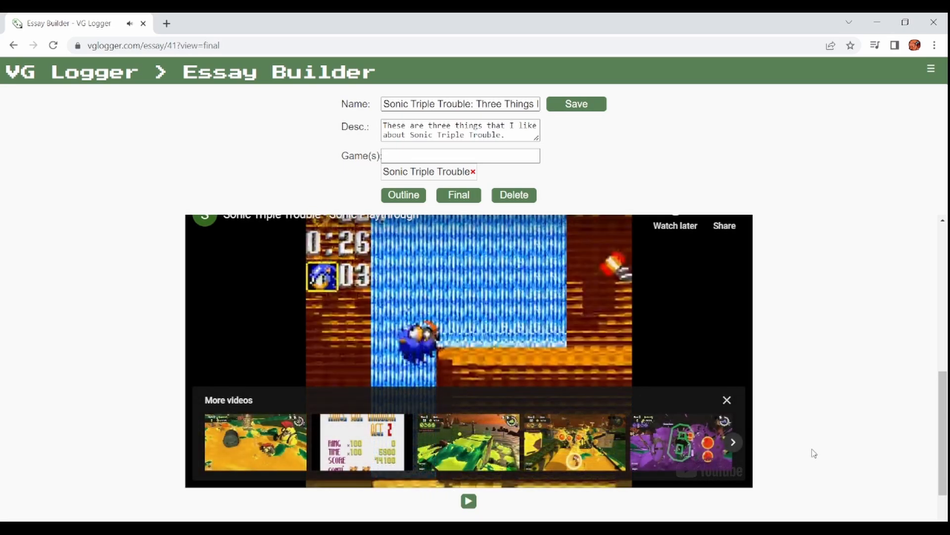
Return to the essay outline and review the mid-air ball entries on combat and level design.
{"action": "scroll", "coordinate": [814, 452], "scroll_direction": "up", "scroll_amount": 6}
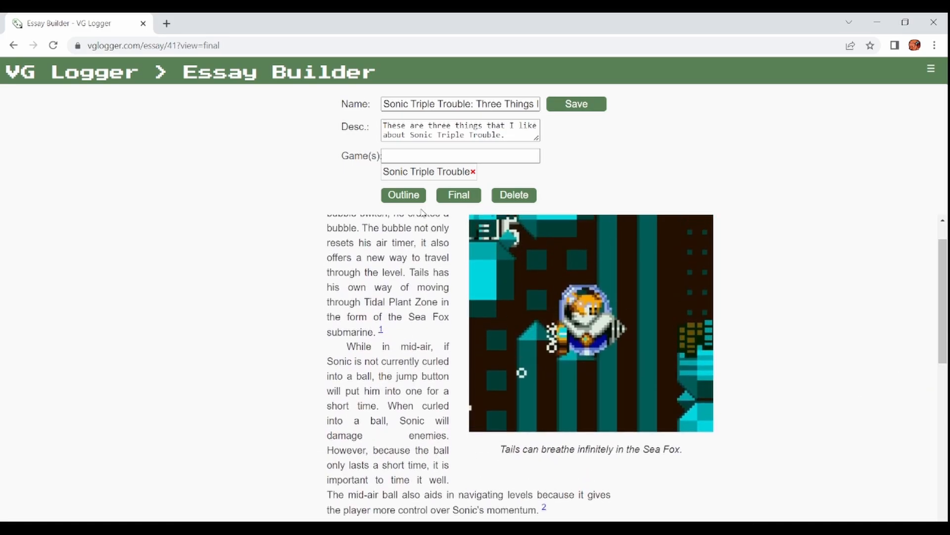
{"action": "left_click", "coordinate": [405, 199]}
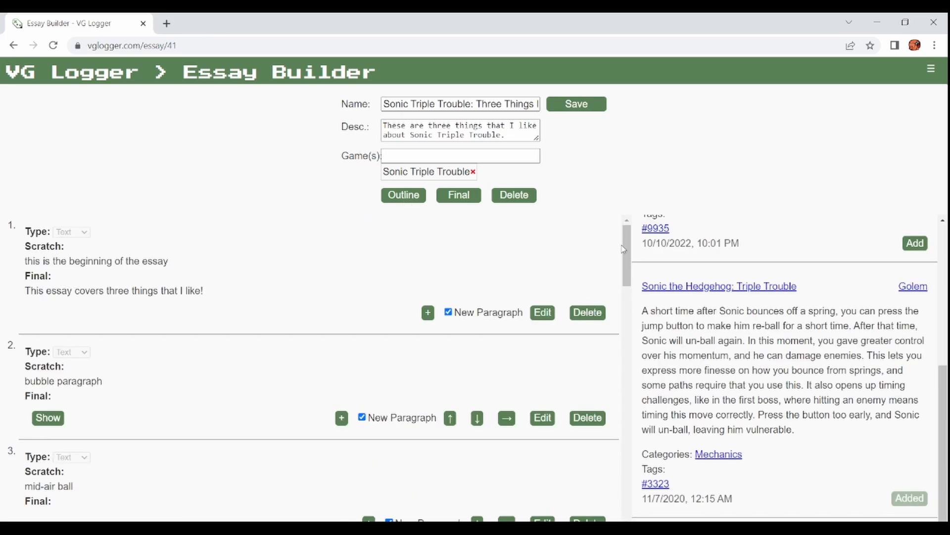
{"action": "left_click_drag", "start_coordinate": [630, 256], "coordinate": [642, 349]}
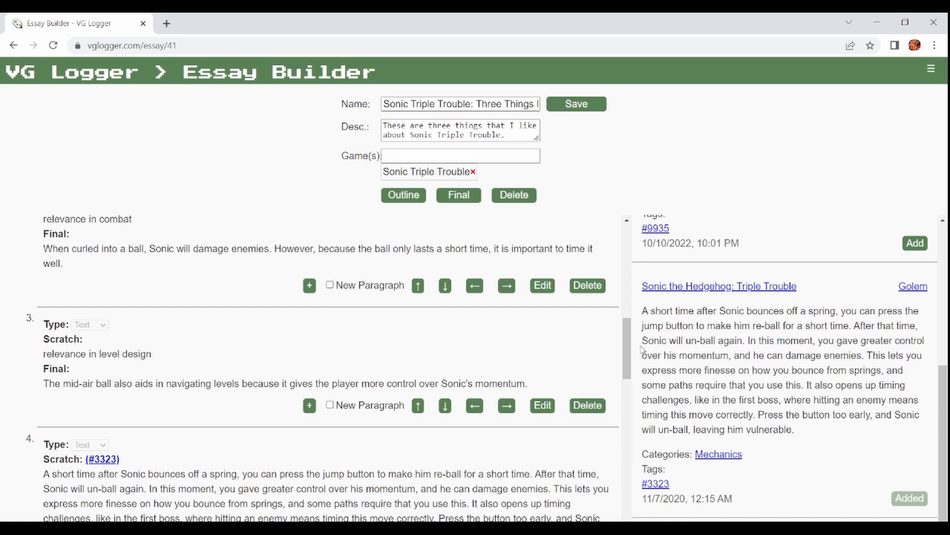
{"action": "left_click_drag", "start_coordinate": [642, 349], "coordinate": [632, 353]}
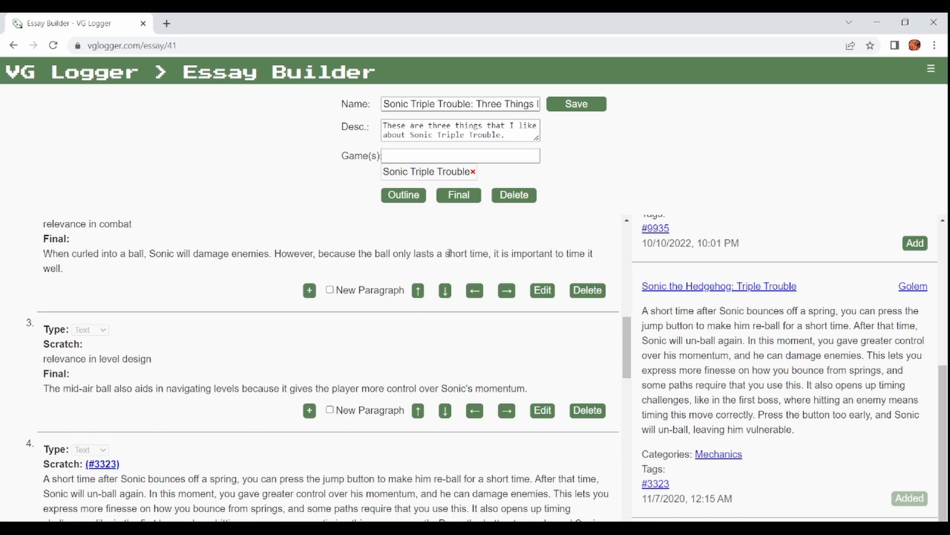